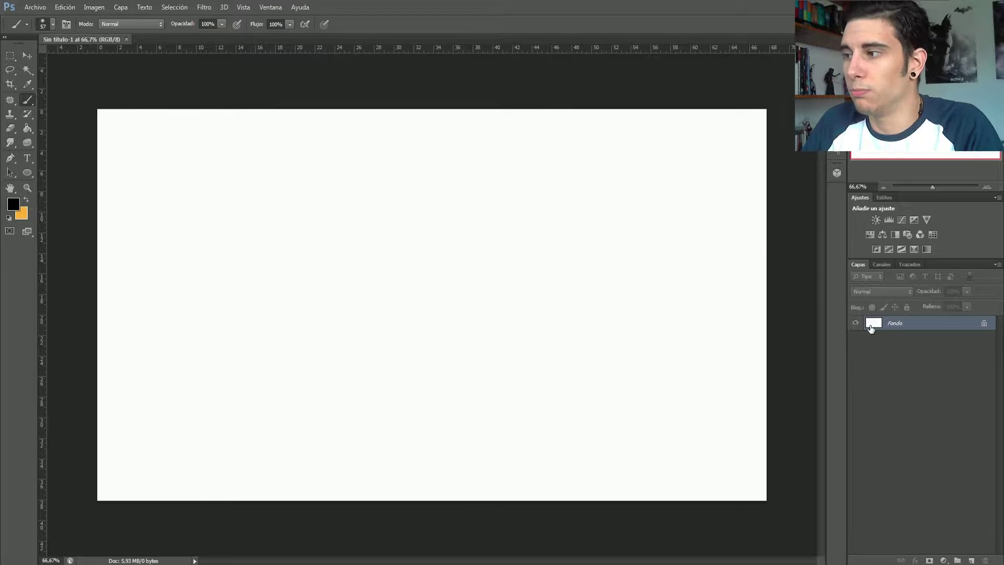
# Convert the locked Fondo background into a regular layer, keeping the default layer name and settings
pyautogui.doubleClick(897, 325)
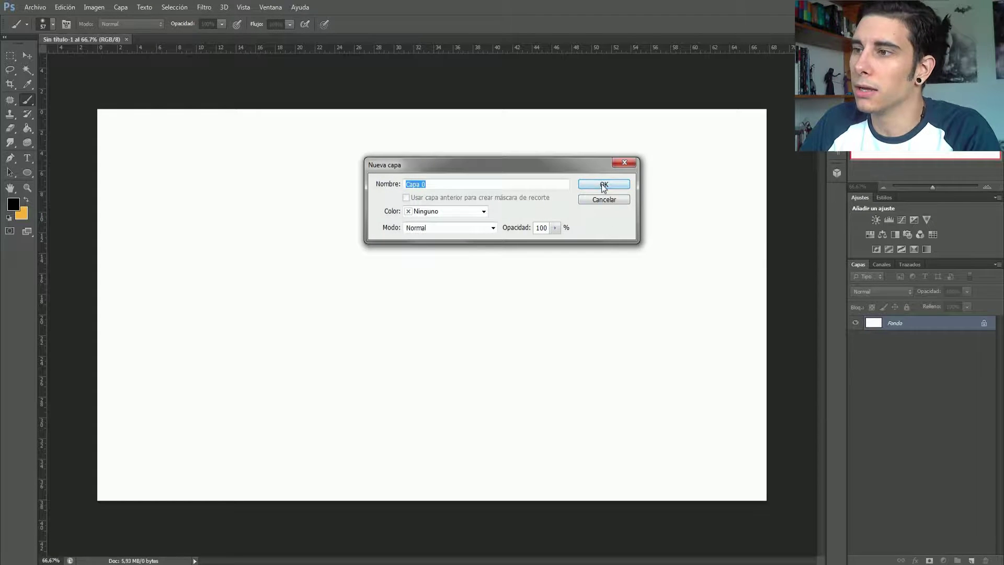
pyautogui.click(602, 187)
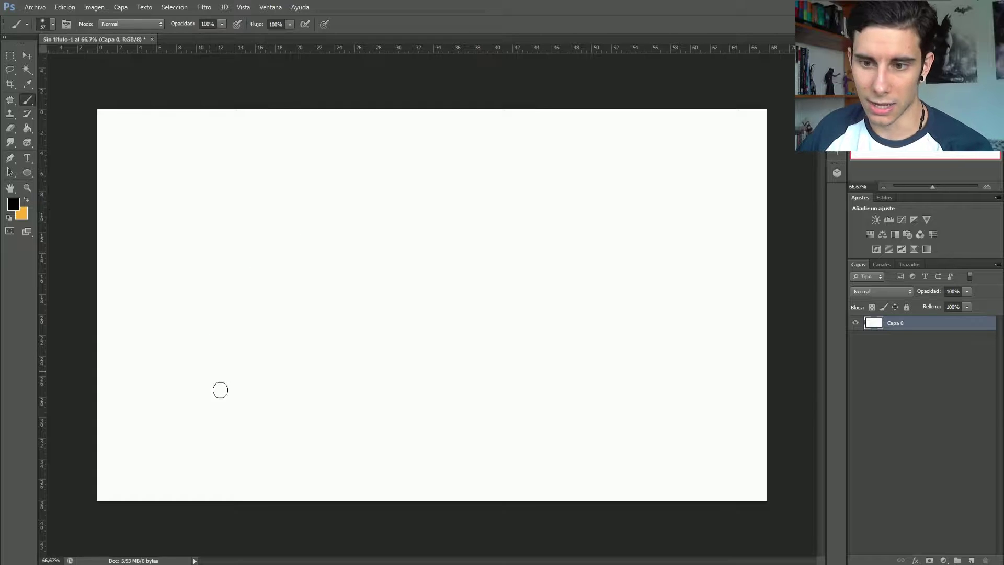
pyautogui.click(277, 541)
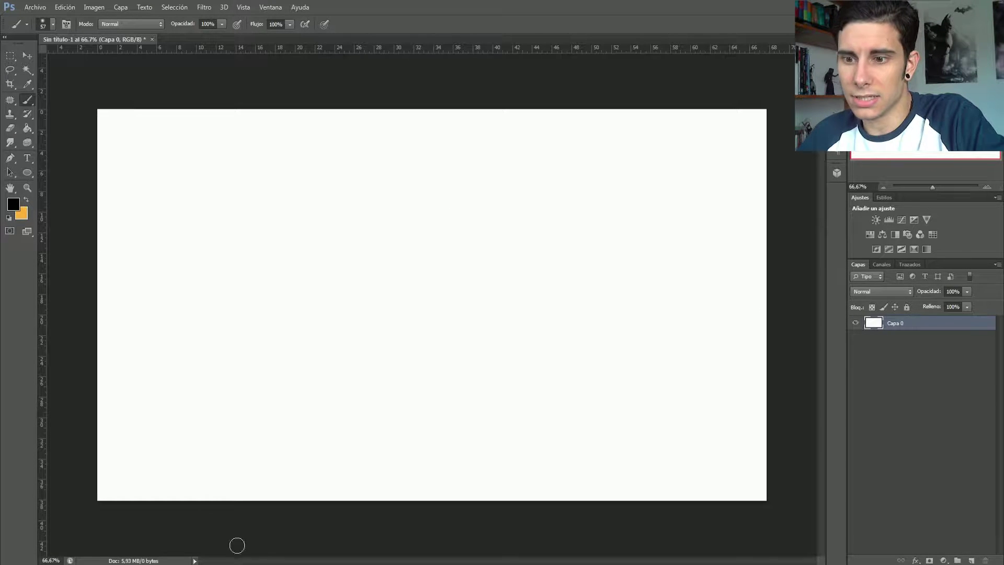
pyautogui.hotkey('alt', 'Tab')
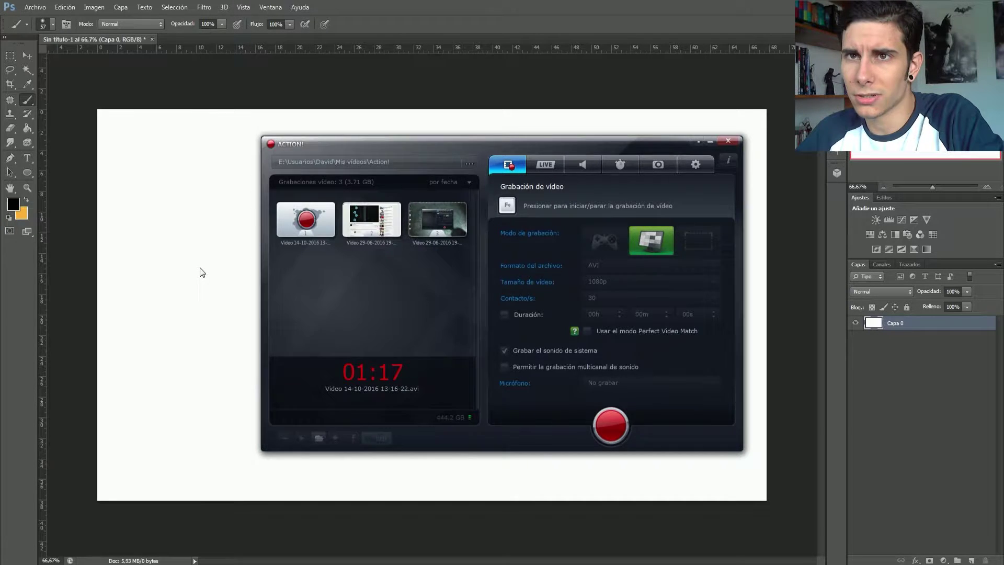
pyautogui.hotkey('alt', 'Tab')
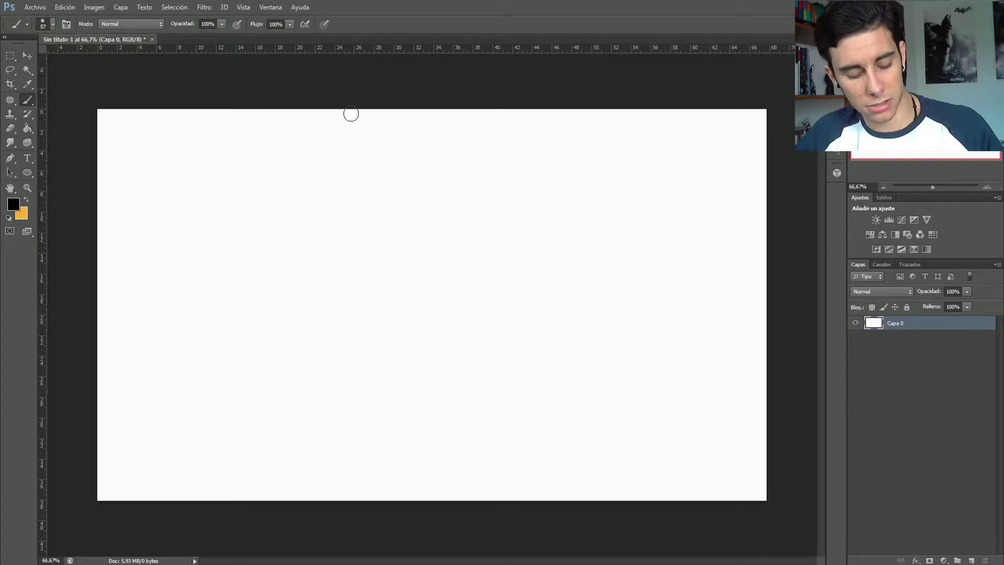
# Add a centred text box across the upper part of the canvas reading "Little Bug" in Khmer UI Bold, 150 pt
pyautogui.click(34, 160)
pyautogui.moveTo(125, 126); pyautogui.dragTo(723, 258)
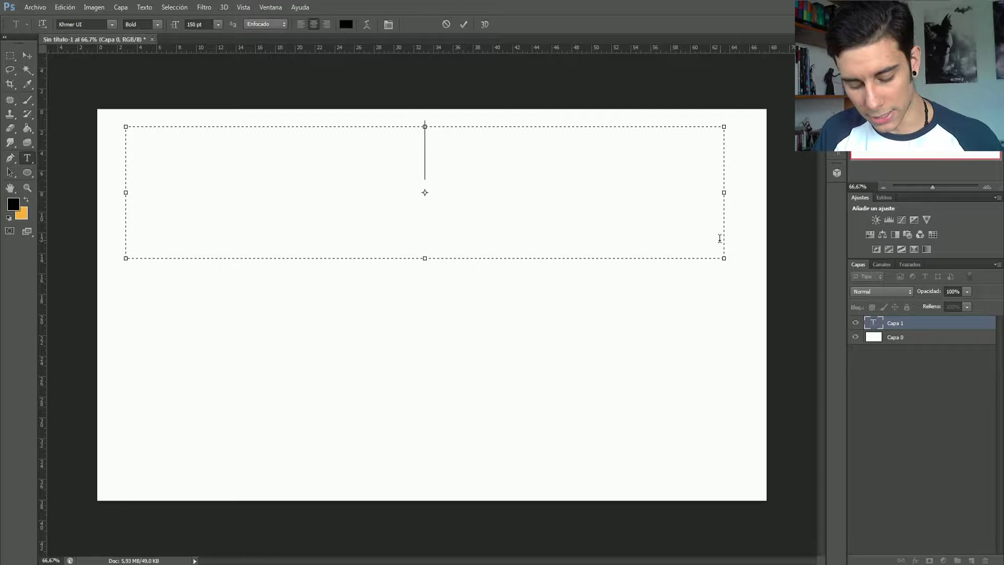
pyautogui.write('Little Bug')
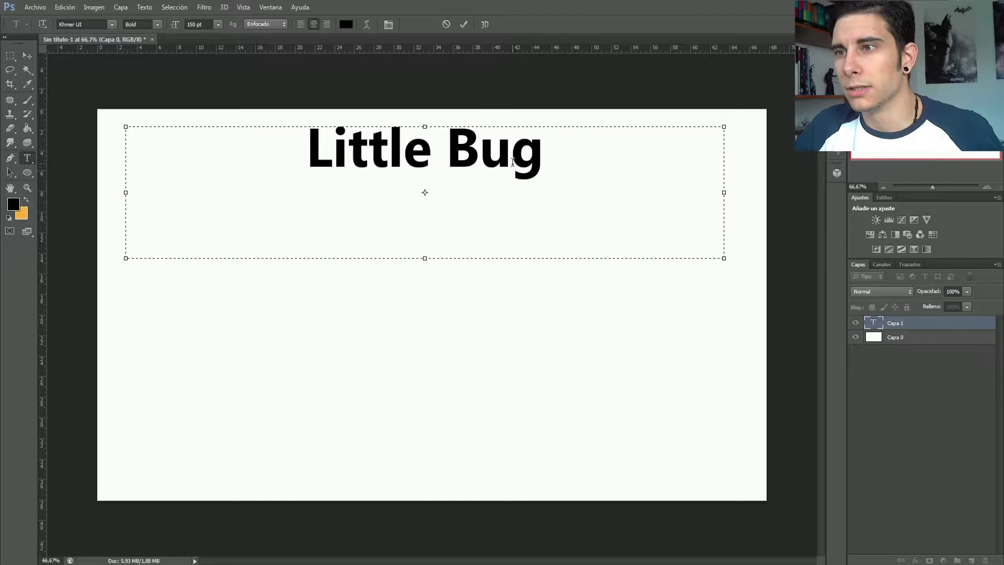
pyautogui.moveTo(546, 163); pyautogui.dragTo(208, 155)
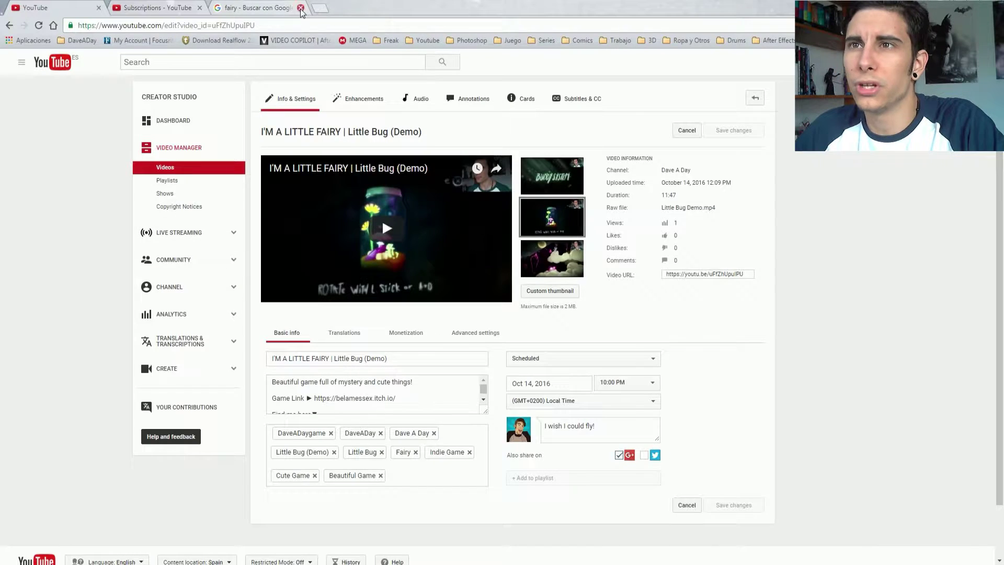
# Switch to the browser and search Google for "little bug demo" in a new tab
pyautogui.click(320, 8)
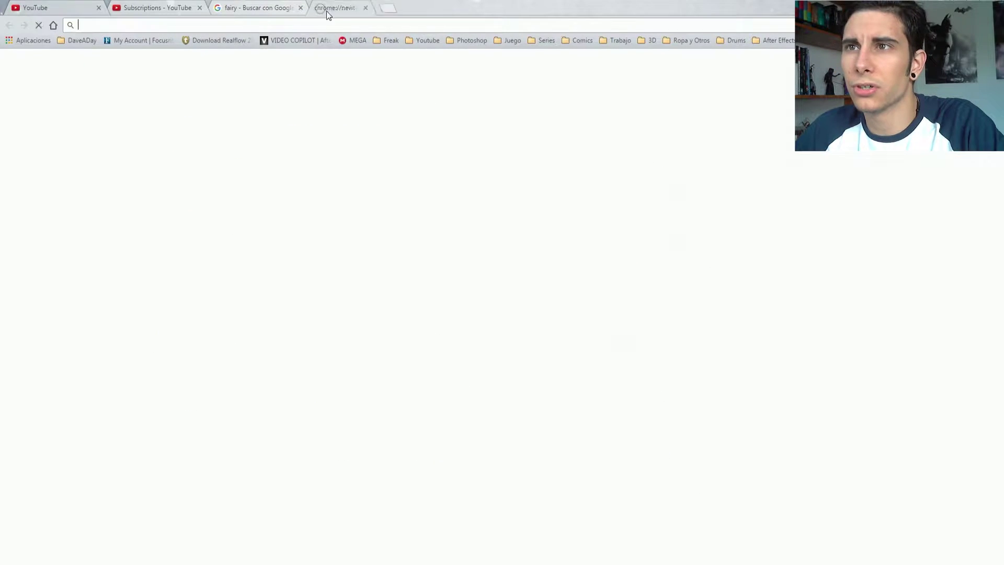
pyautogui.write('little v')
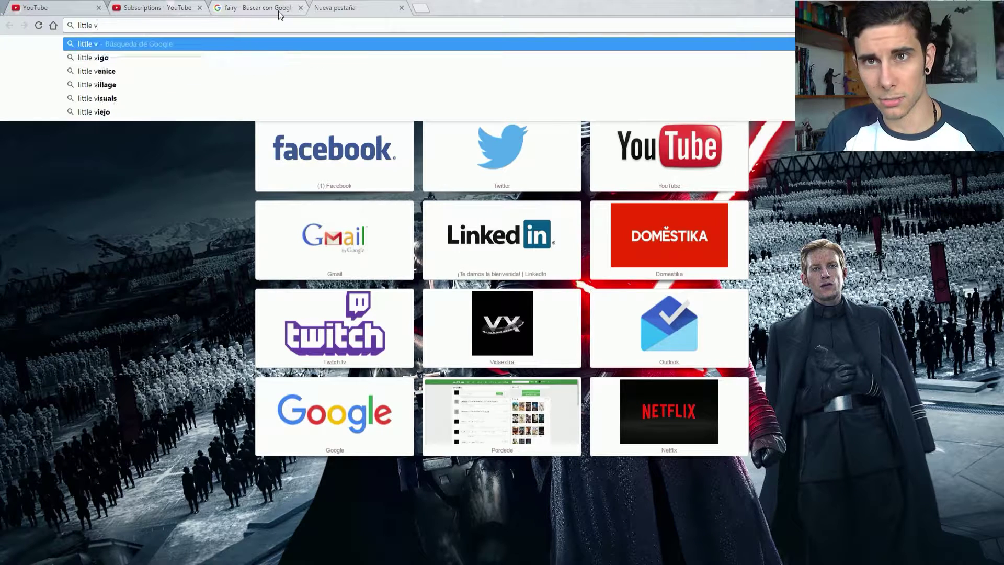
pyautogui.press('BackSpace')
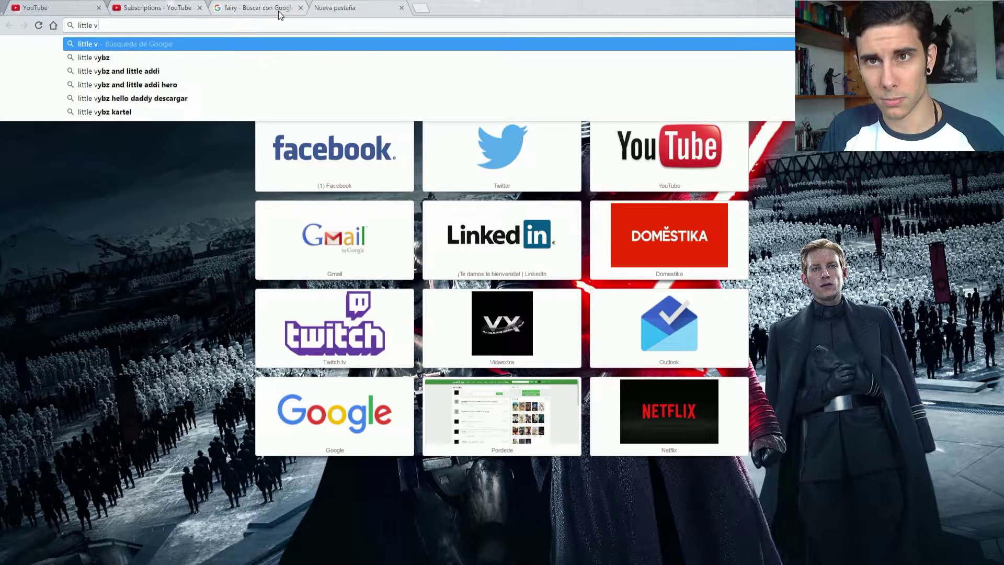
pyautogui.write('bug demo')
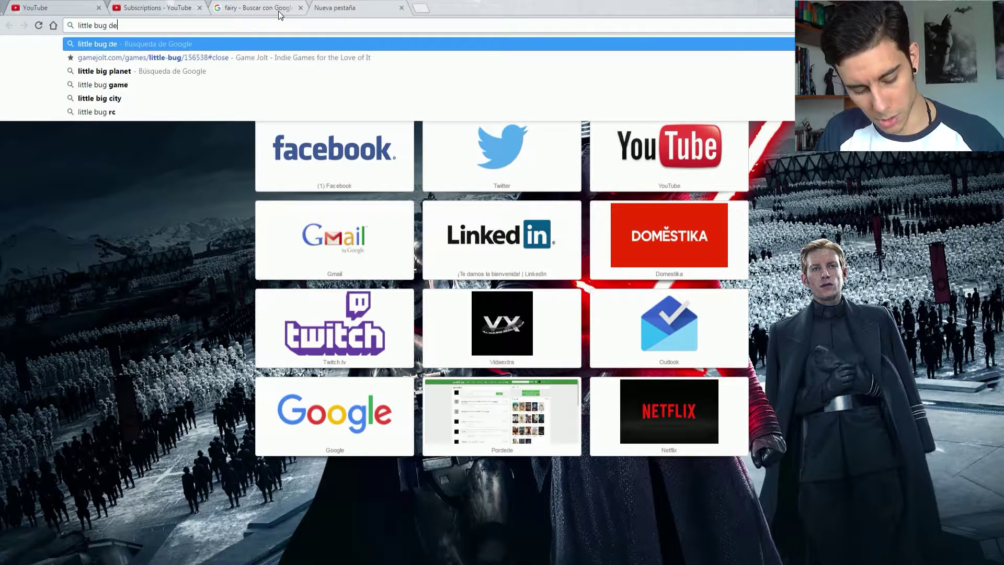
pyautogui.press('Return')
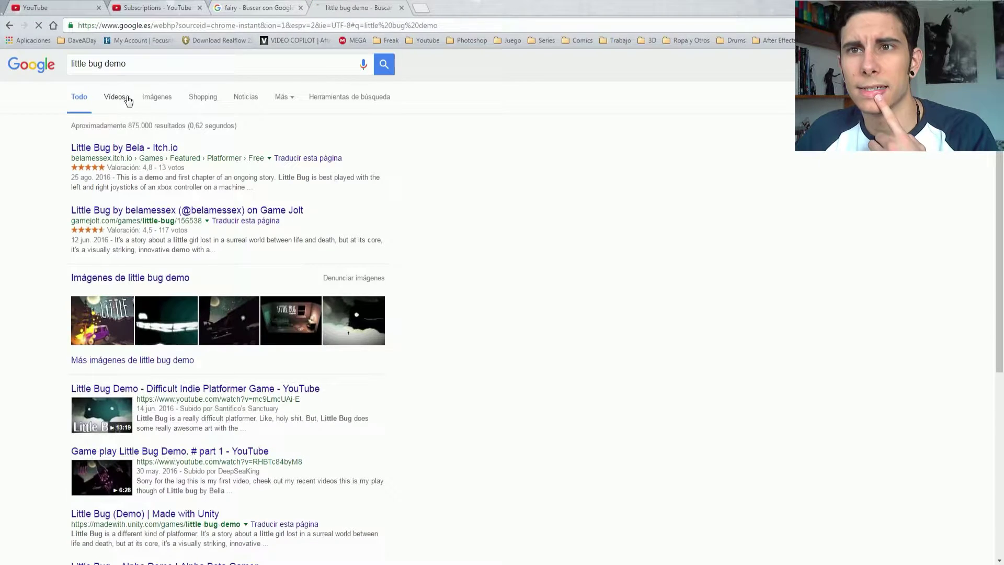
# Show the image results and open the full-size "Little Bug The Demo" title picture with the purple jeep
pyautogui.click(157, 98)
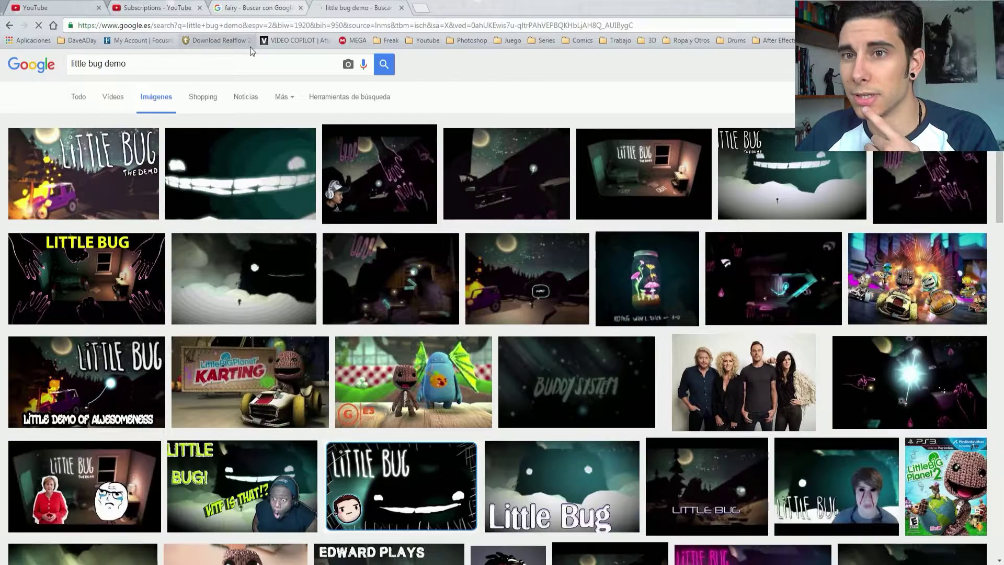
pyautogui.click(124, 166)
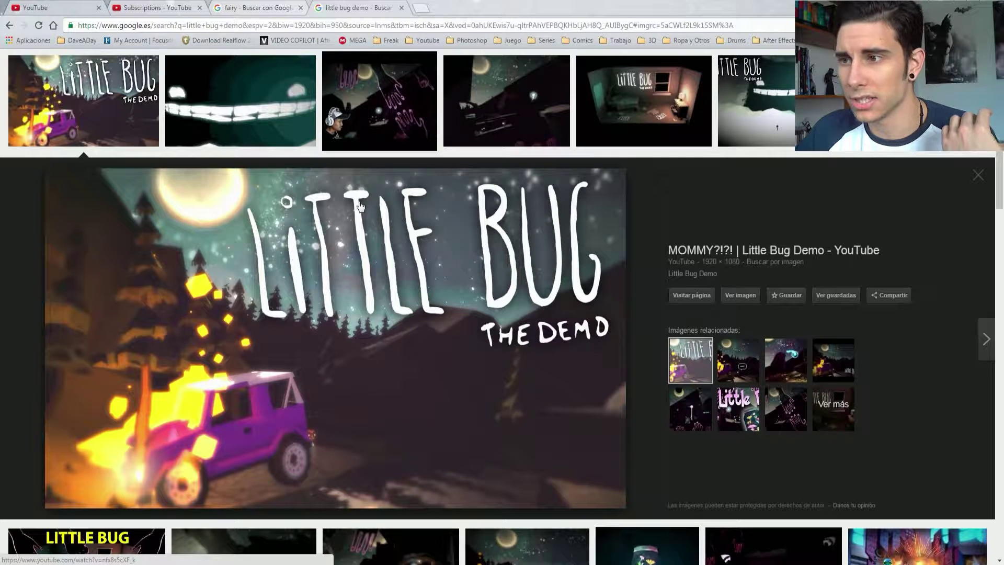
pyautogui.click(740, 296)
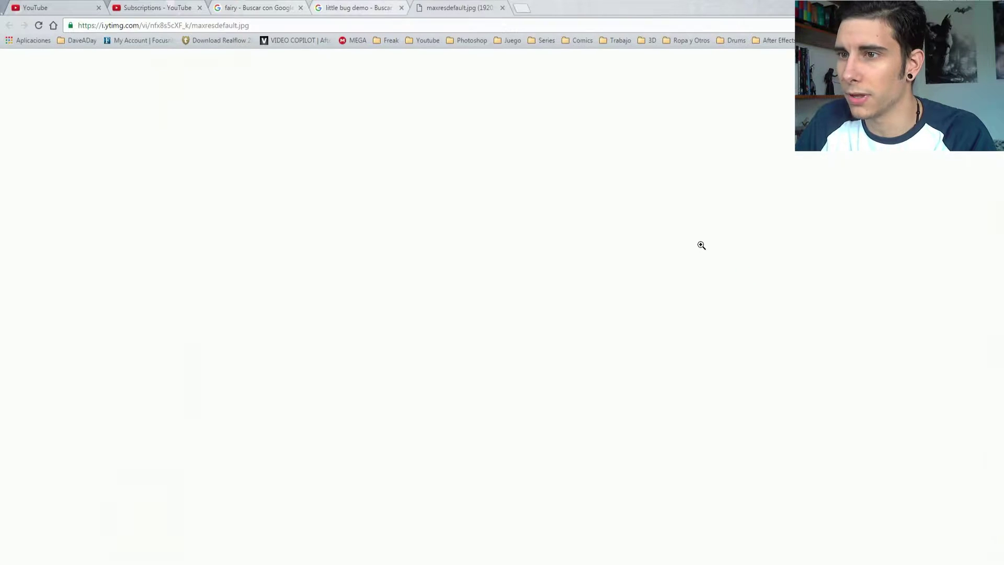
# Save the title picture as the JPEG maxresdefault in the Little Bug Demo folder
pyautogui.click(317, 194)
pyautogui.rightClick(491, 224)
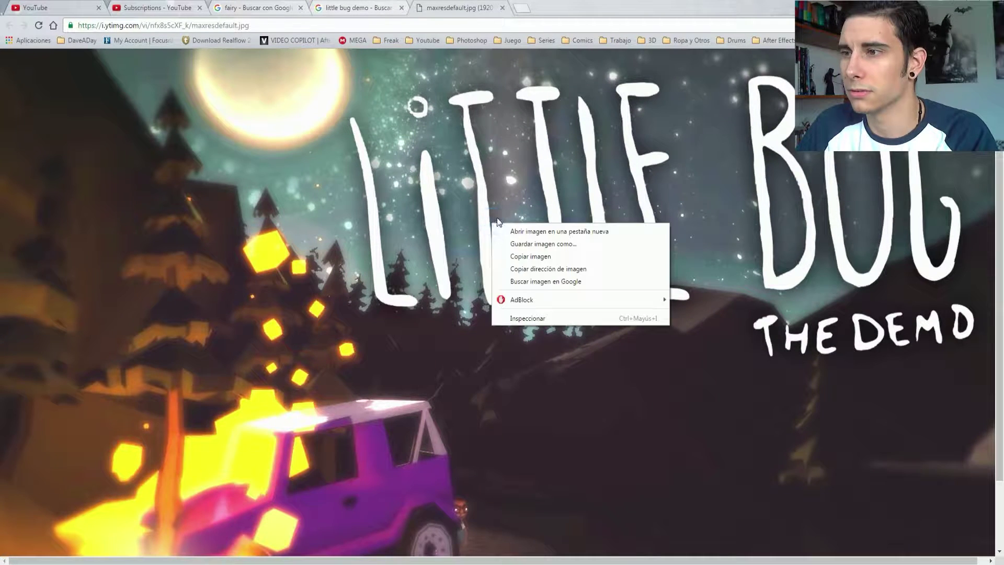
pyautogui.click(543, 241)
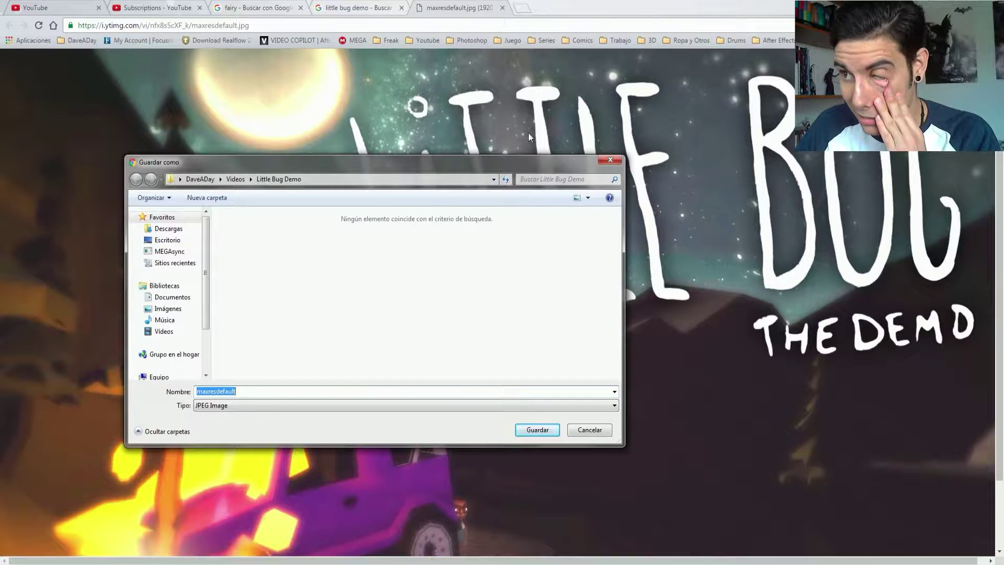
pyautogui.click(538, 430)
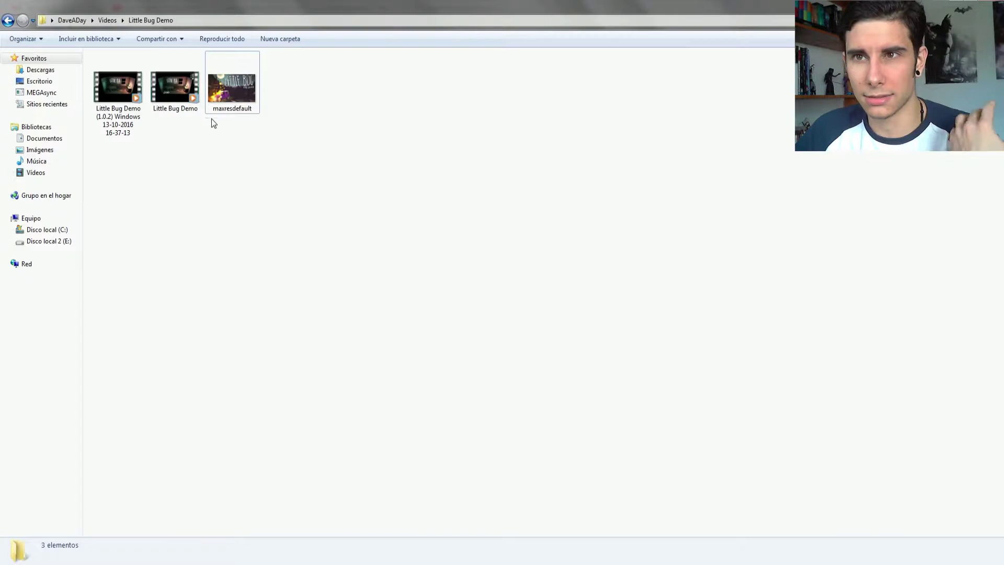
# Discard the pending text in Photoshop and place the maxresdefault image from the Little Bug Demo folder over the whole canvas
pyautogui.moveTo(214, 123); pyautogui.dragTo(212, 443)
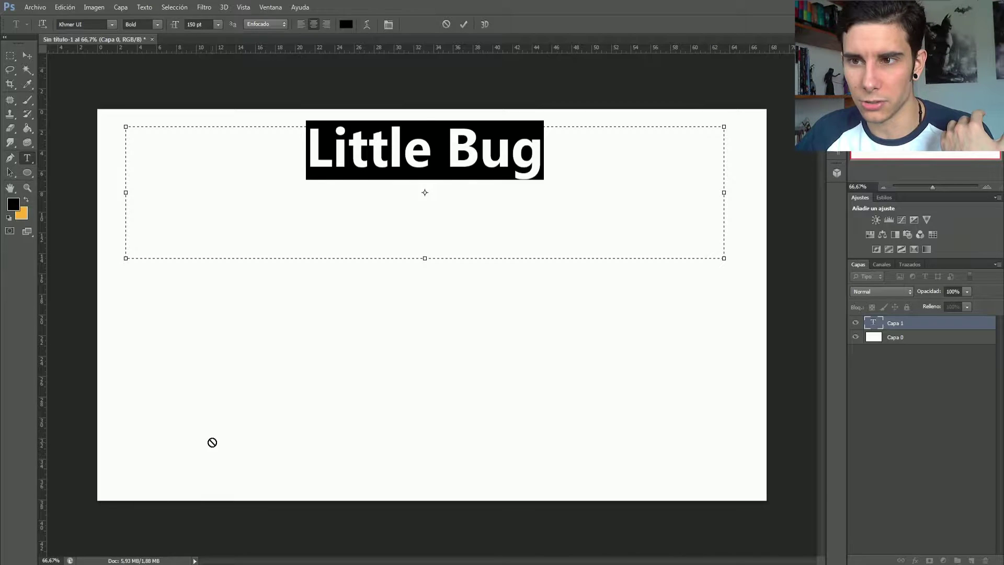
pyautogui.click(446, 24)
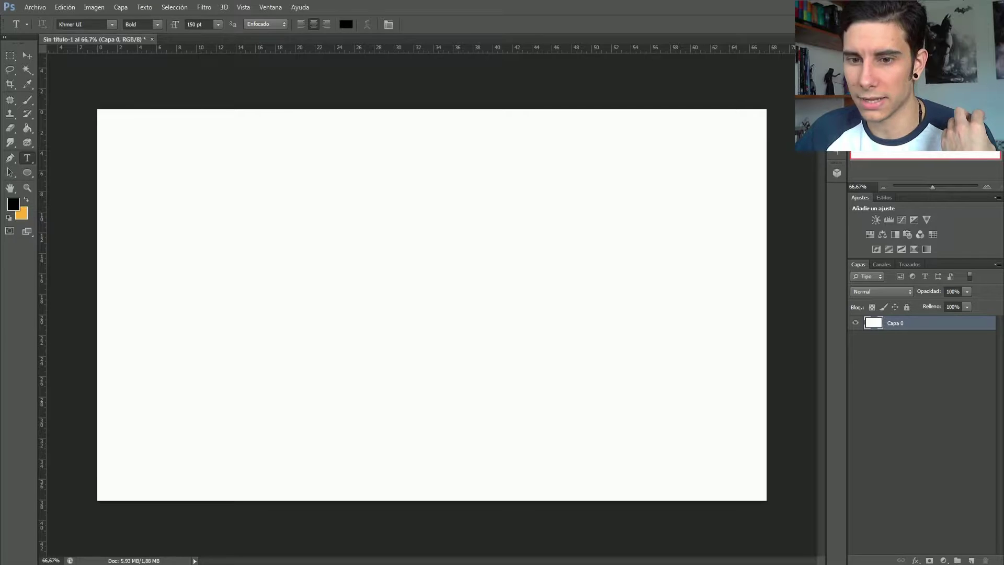
pyautogui.hotkey('alt', 'Tab')
pyautogui.moveTo(220, 99); pyautogui.dragTo(278, 333)
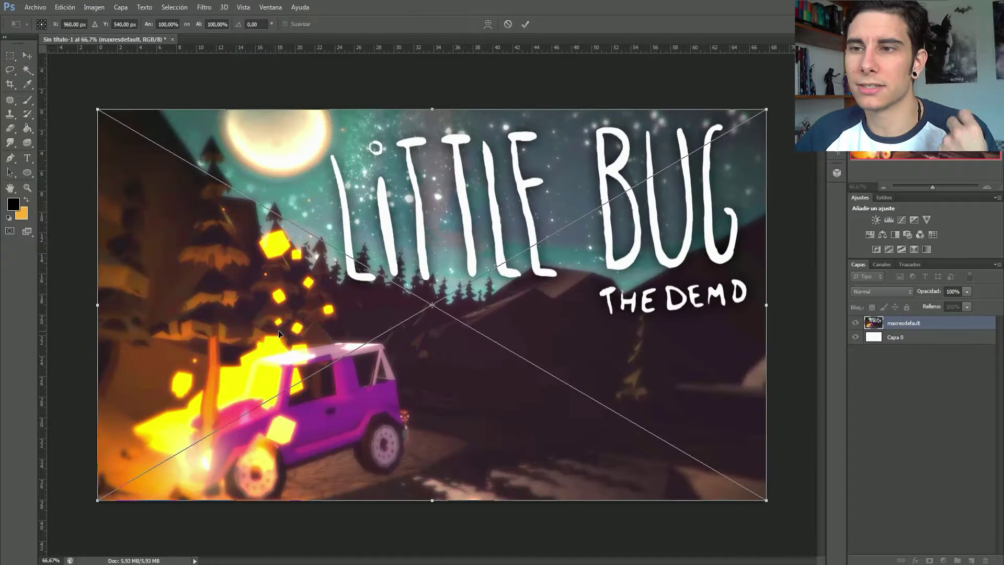
pyautogui.click(526, 24)
# Select the white letters of the LITTLE BUG title with the Magic Wand, adding each letter at a tolerance of 32
pyautogui.click(28, 70)
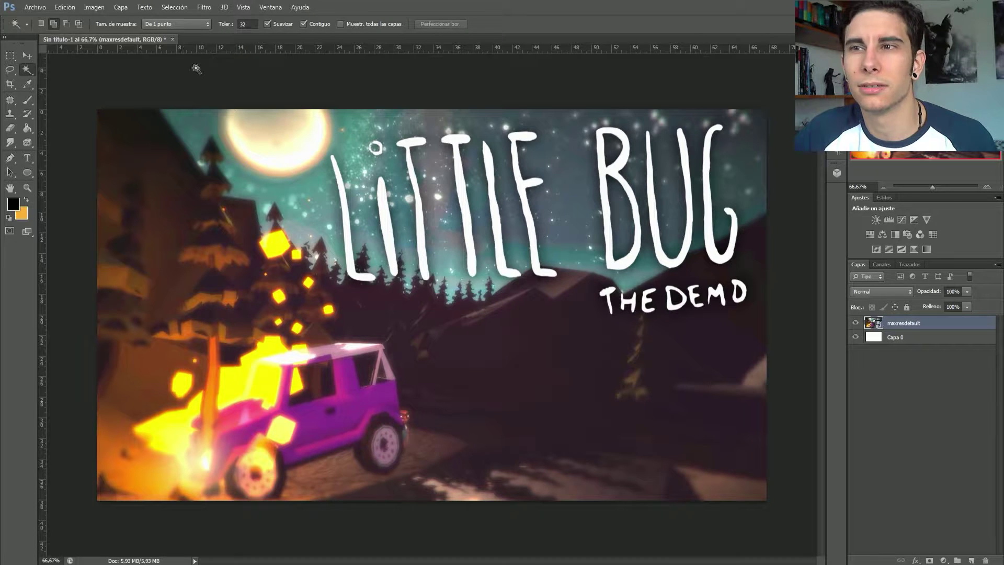
pyautogui.click(346, 214)
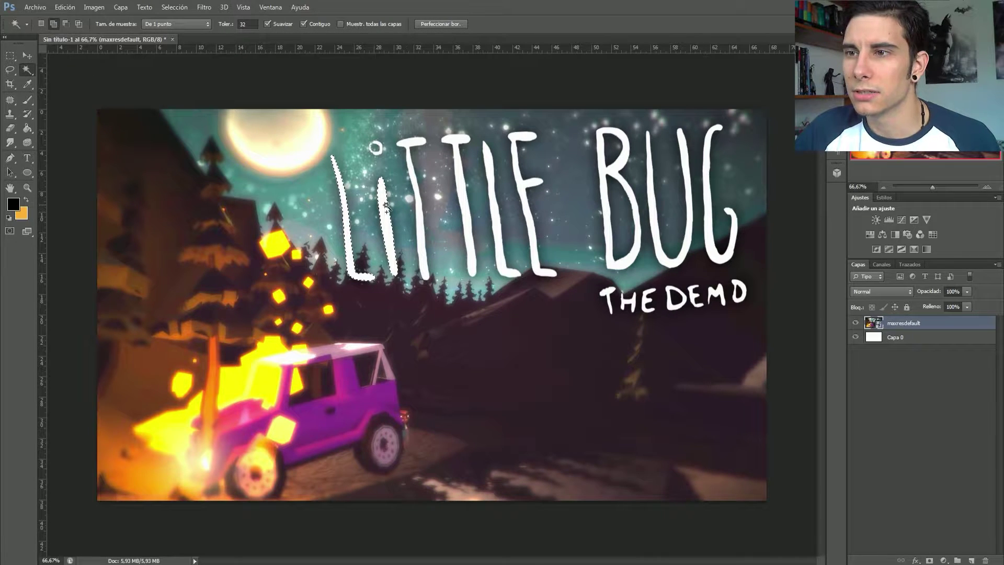
pyautogui.click(461, 149)
pyautogui.click(490, 164)
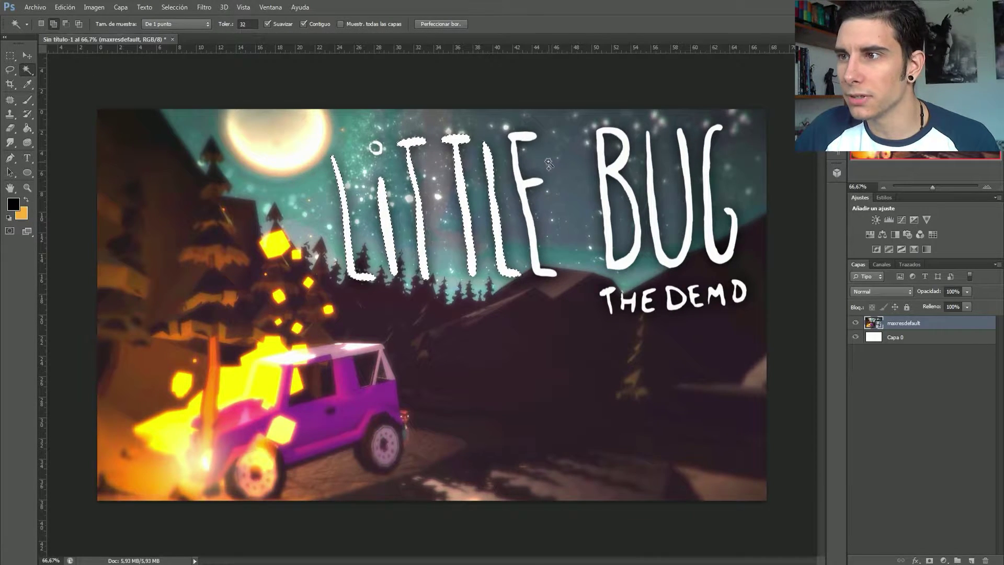
pyautogui.click(521, 144)
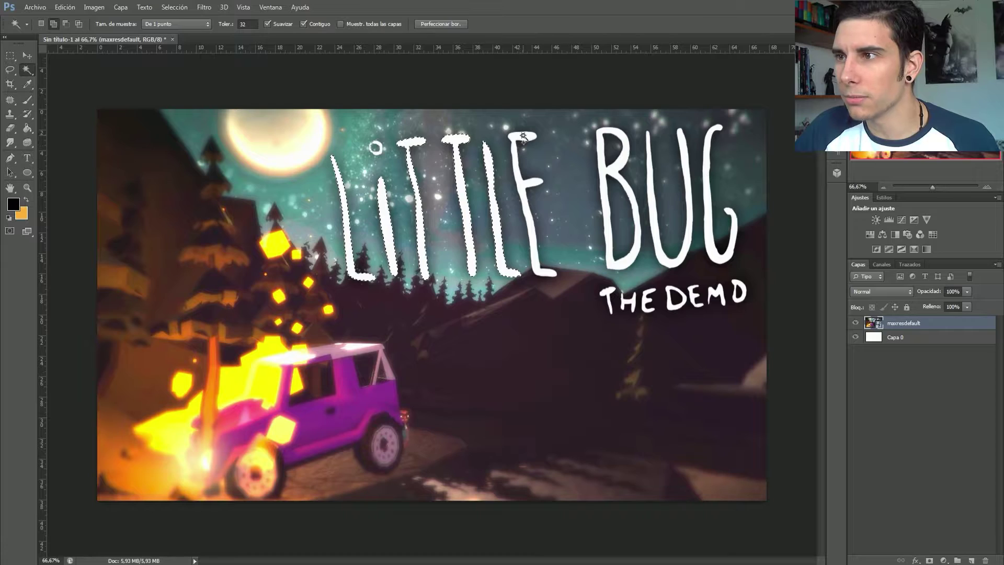
pyautogui.click(646, 178)
pyautogui.hotkey('ctrl', 'z')
pyautogui.click(650, 184)
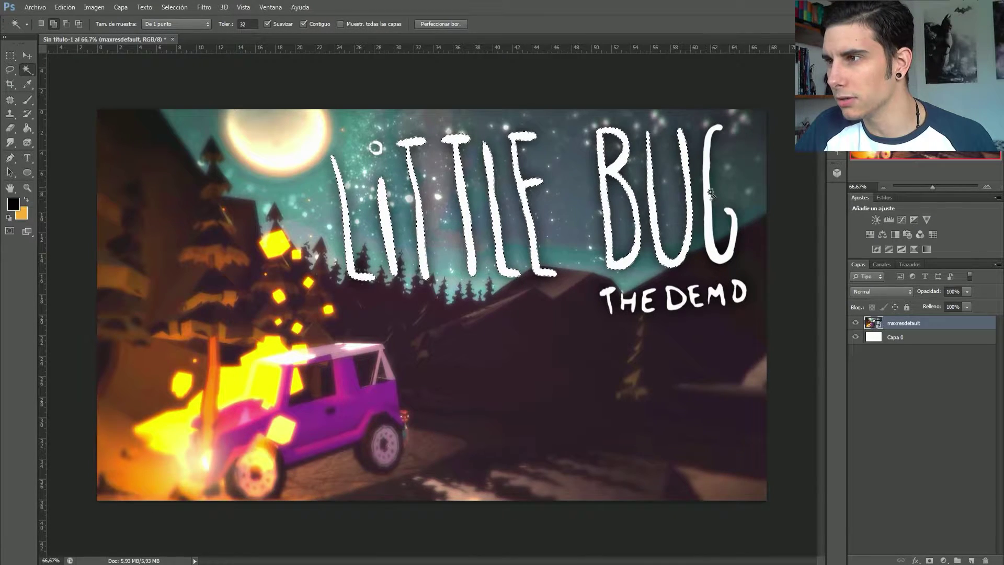
pyautogui.click(707, 189)
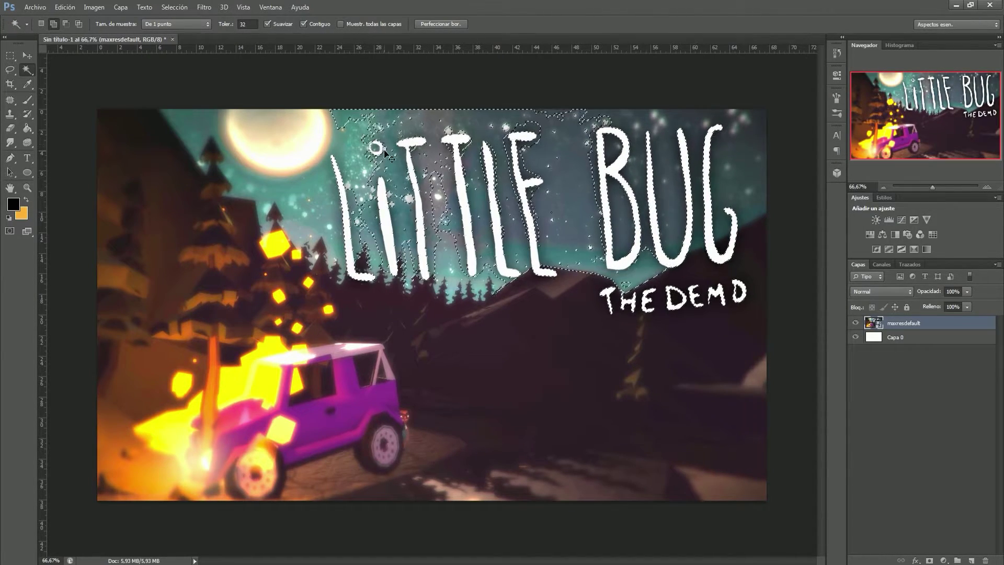
# Put the white title lettering, including THE DEMO, on its own layer and hide the maxresdefault layer
pyautogui.moveTo(933, 187); pyautogui.dragTo(942, 187)
pyautogui.moveTo(916, 117); pyautogui.dragTo(905, 93)
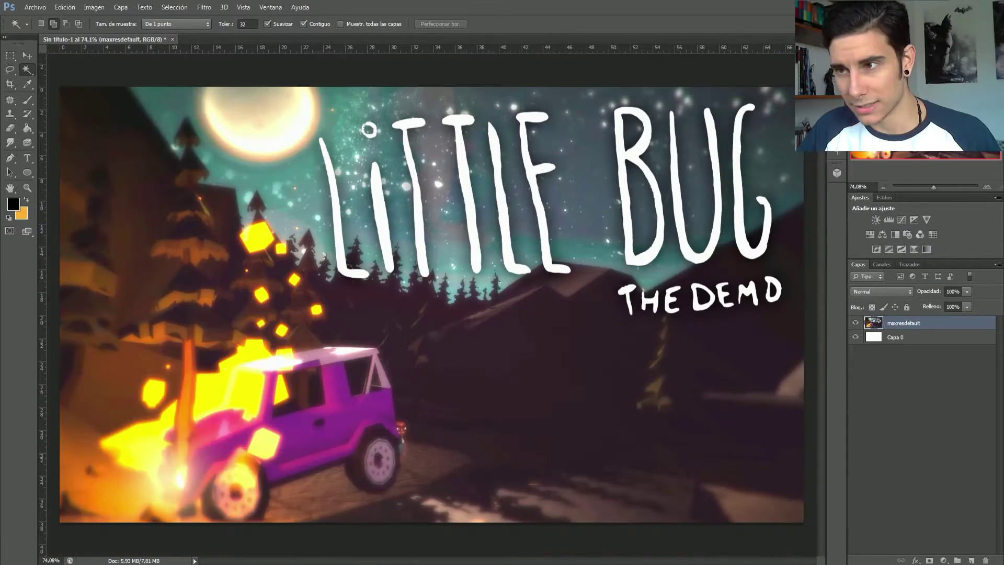
pyautogui.click(859, 337)
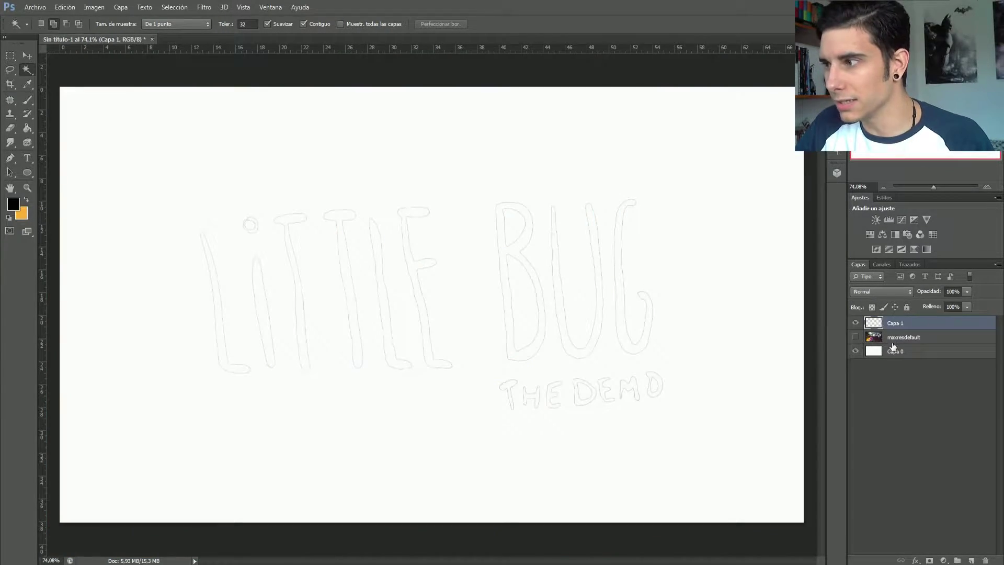
# Fill the Capa 0 background layer with black using the Paint Bucket
pyautogui.click(895, 352)
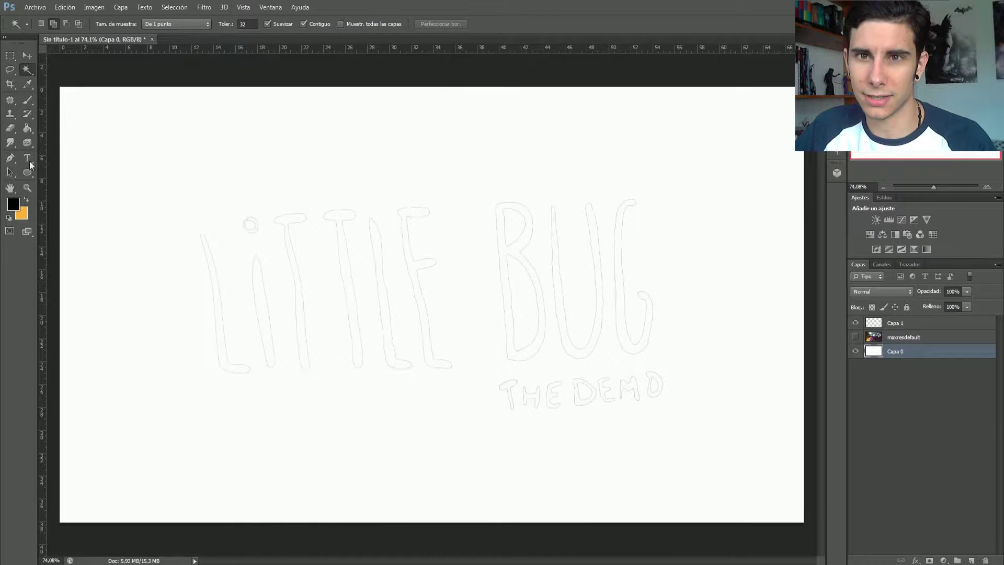
pyautogui.click(28, 128)
pyautogui.click(144, 163)
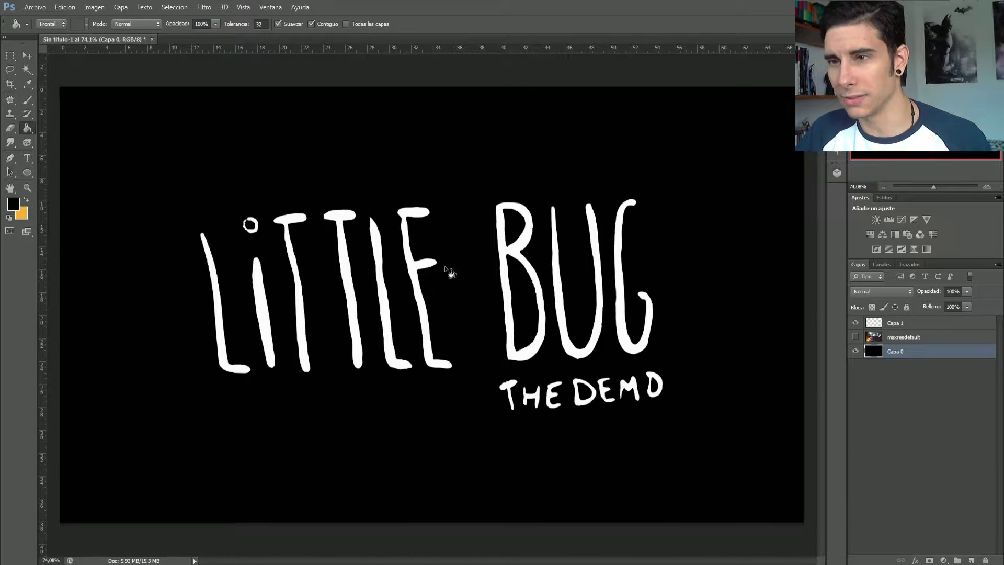
# Delete the hidden maxresdefault layer
pyautogui.click(28, 56)
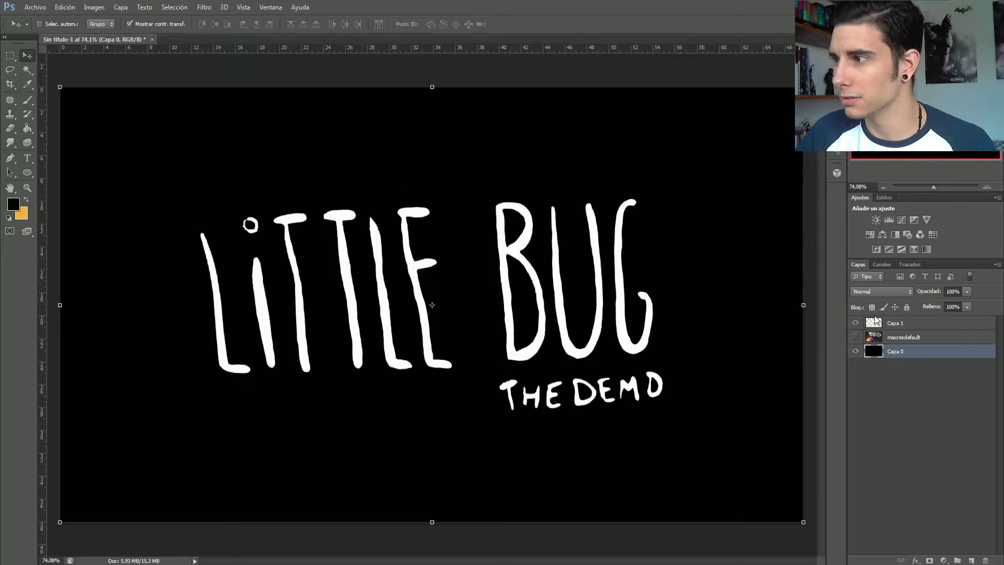
pyautogui.click(895, 323)
pyautogui.click(884, 339)
pyautogui.press('Delete')
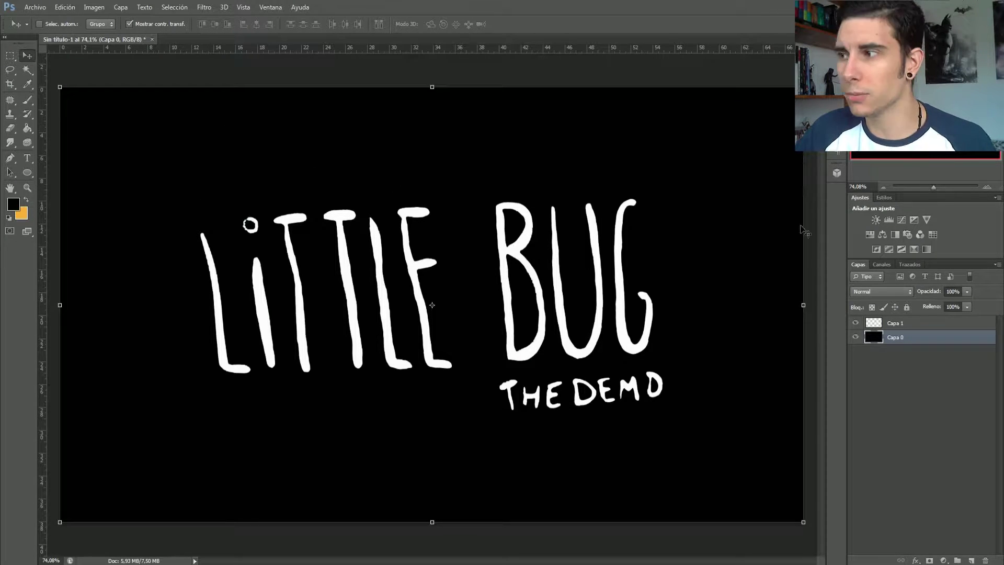
# Scale the title lettering on Capa 1 down to about half the canvas width and move it into the canvas's upper-left corner
pyautogui.click(895, 323)
pyautogui.moveTo(562, 311); pyautogui.dragTo(468, 215)
pyautogui.moveTo(573, 316); pyautogui.dragTo(461, 262)
pyautogui.moveTo(411, 212); pyautogui.dragTo(369, 204)
pyautogui.click(525, 23)
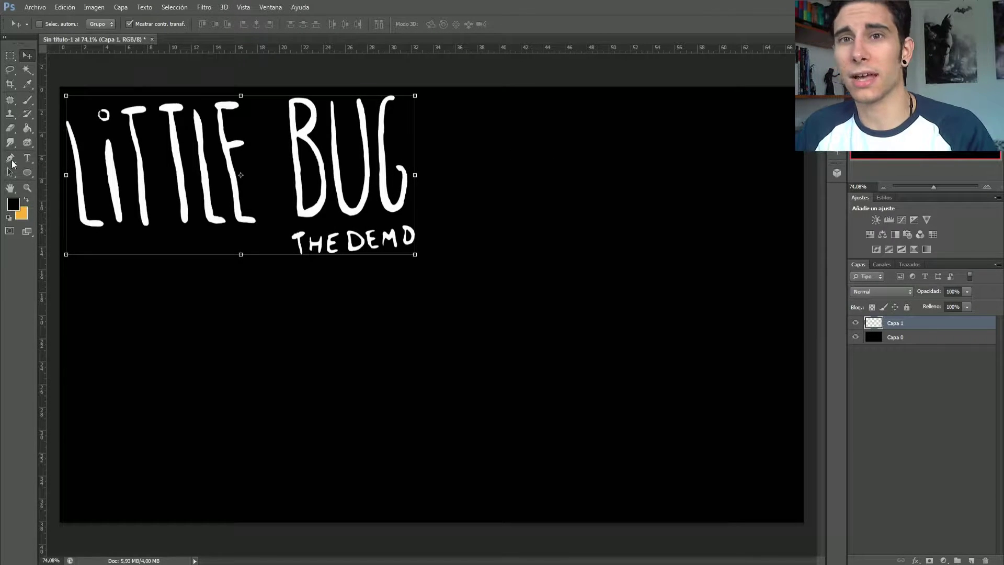
# Switch to the browser and close the maxresdefault.jpg page and the little bug demo image search
pyautogui.click(27, 102)
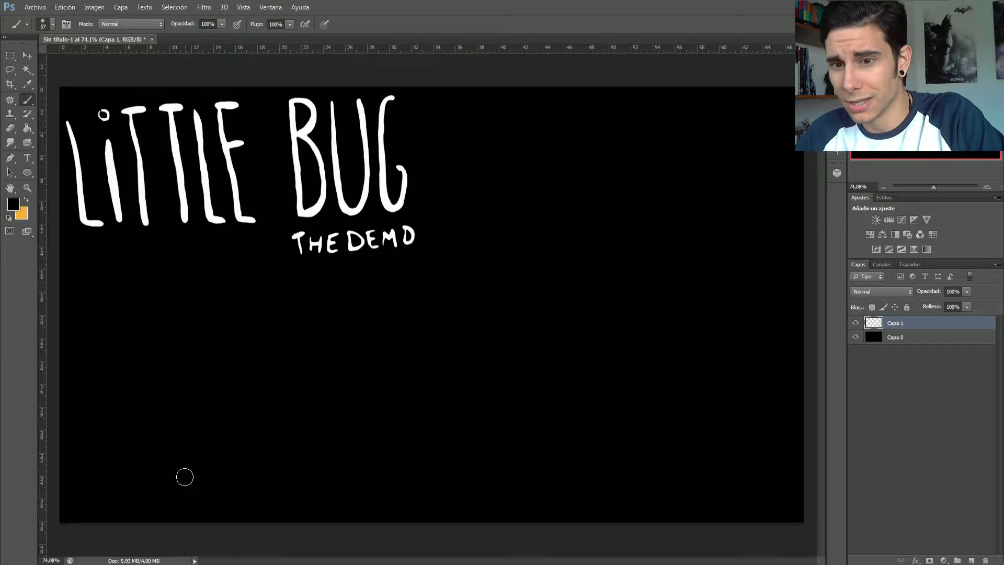
pyautogui.hotkey('alt', 'Tab')
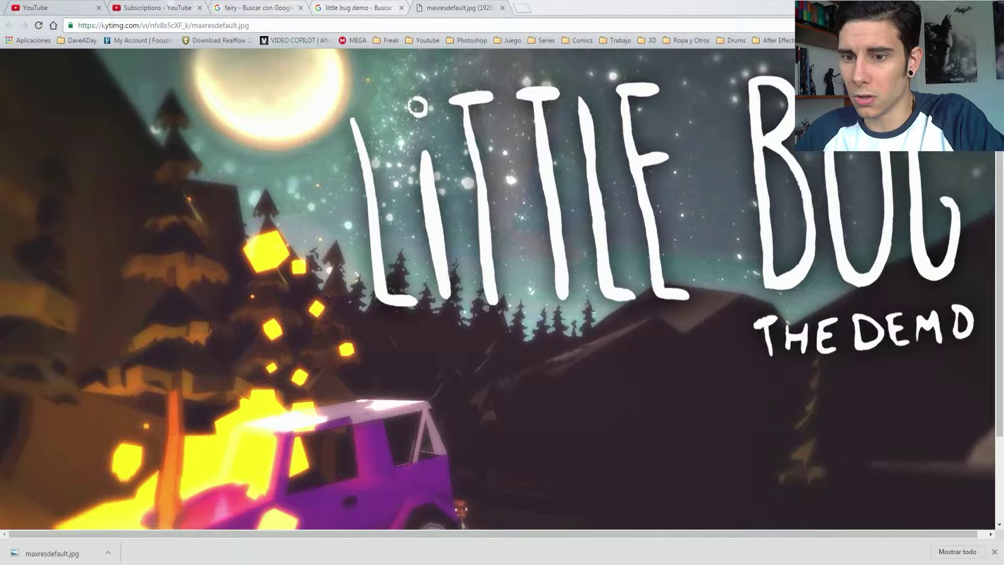
pyautogui.click(502, 8)
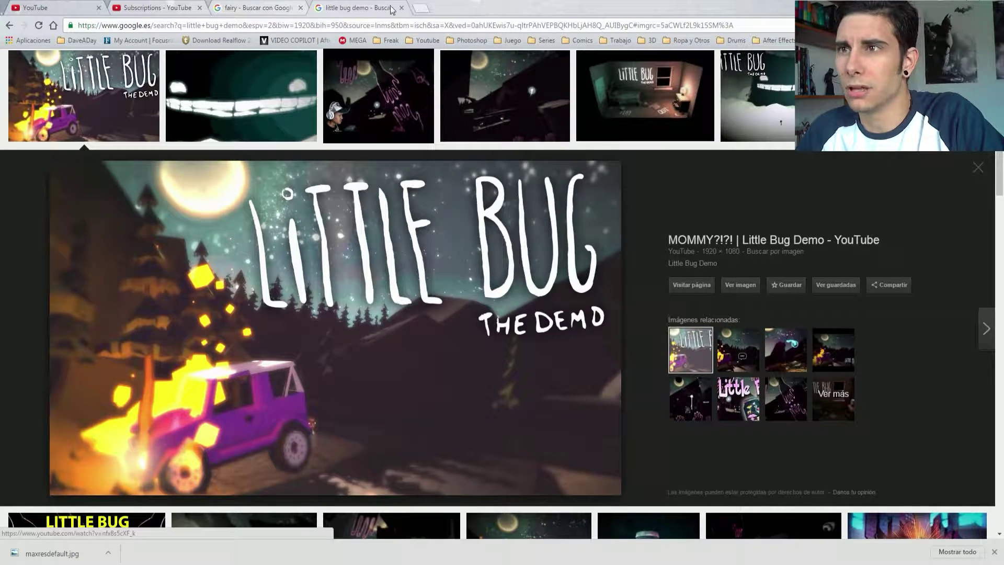
pyautogui.click(401, 8)
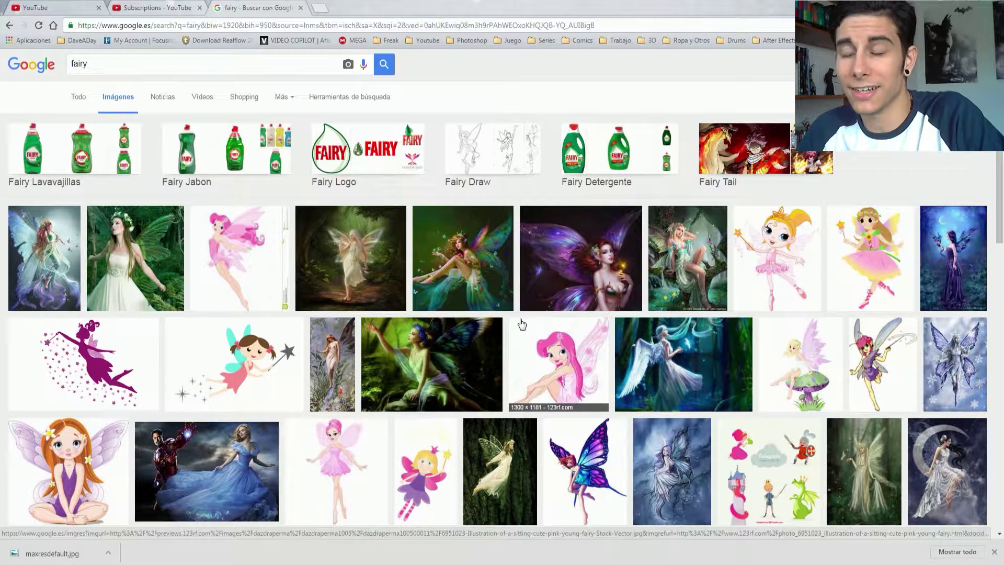
# Browse the fairy image results for a suitable picture and check the video's title on its YouTube edit page
pyautogui.scroll(-2, 521, 324)
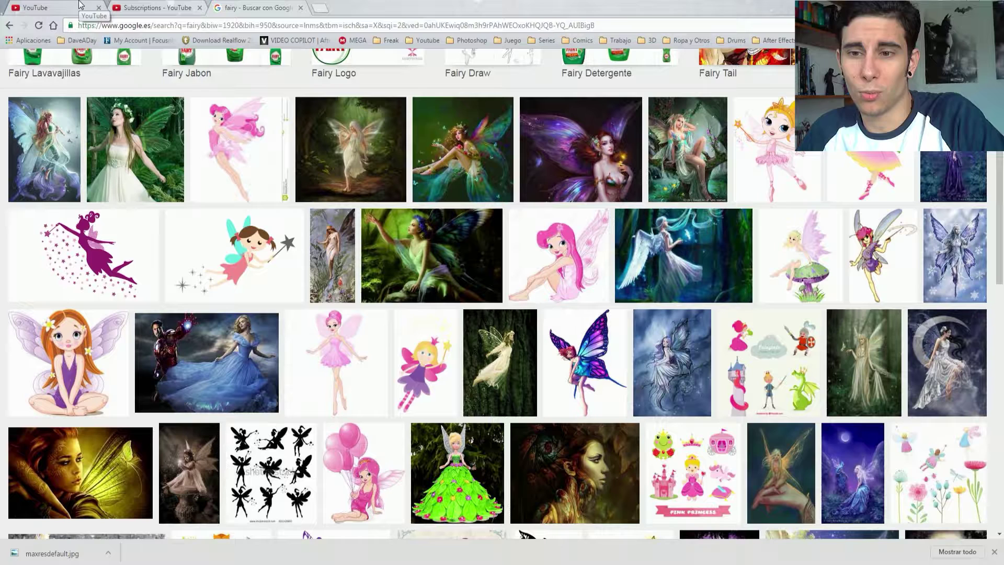
pyautogui.click(79, 7)
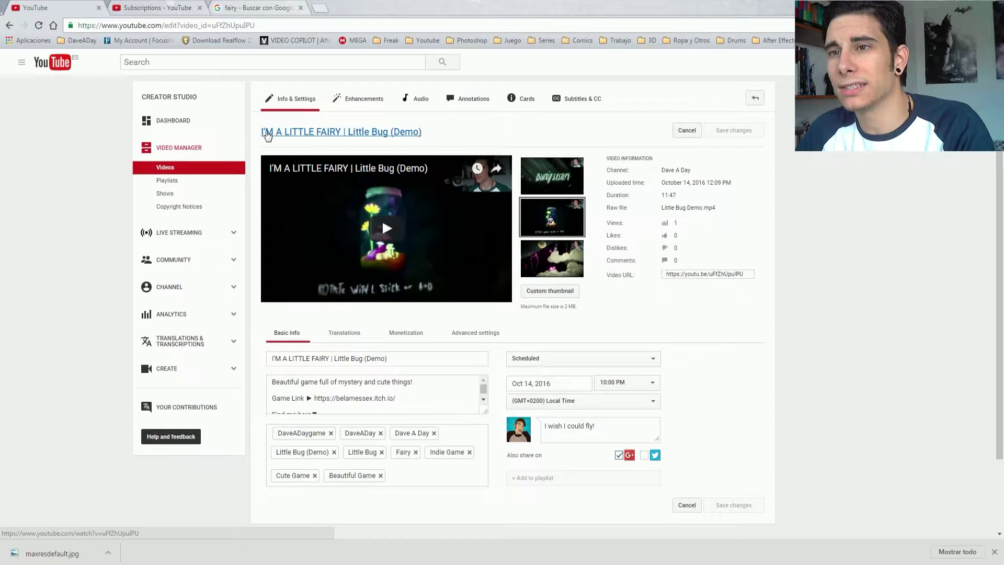
pyautogui.click(296, 8)
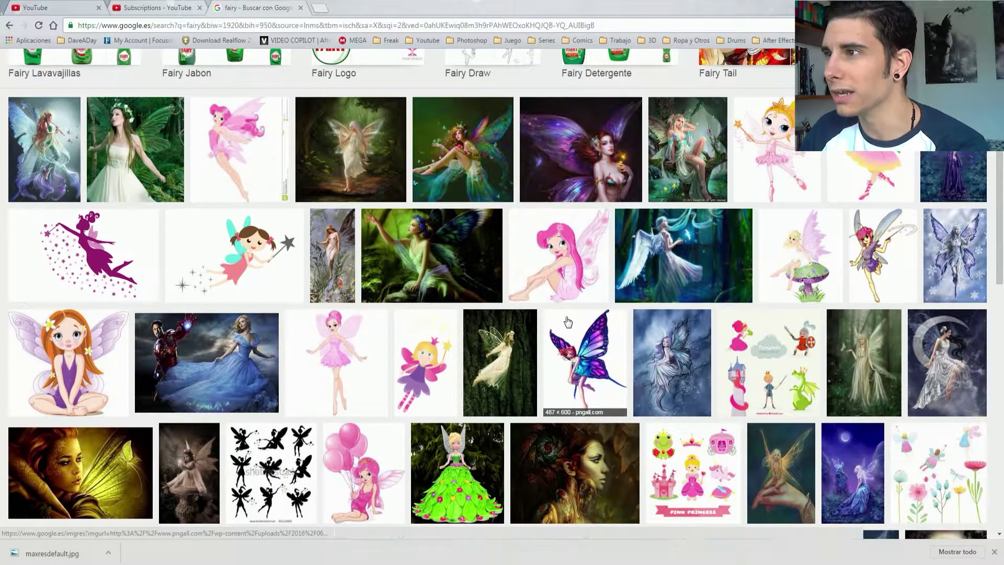
pyautogui.scroll(-4, 568, 322)
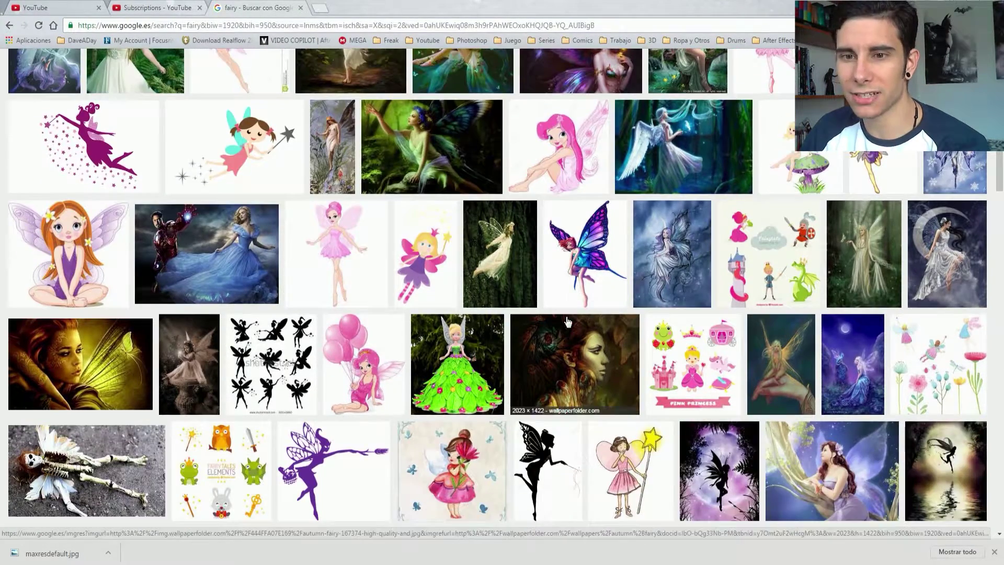
pyautogui.scroll(-3, 575, 330)
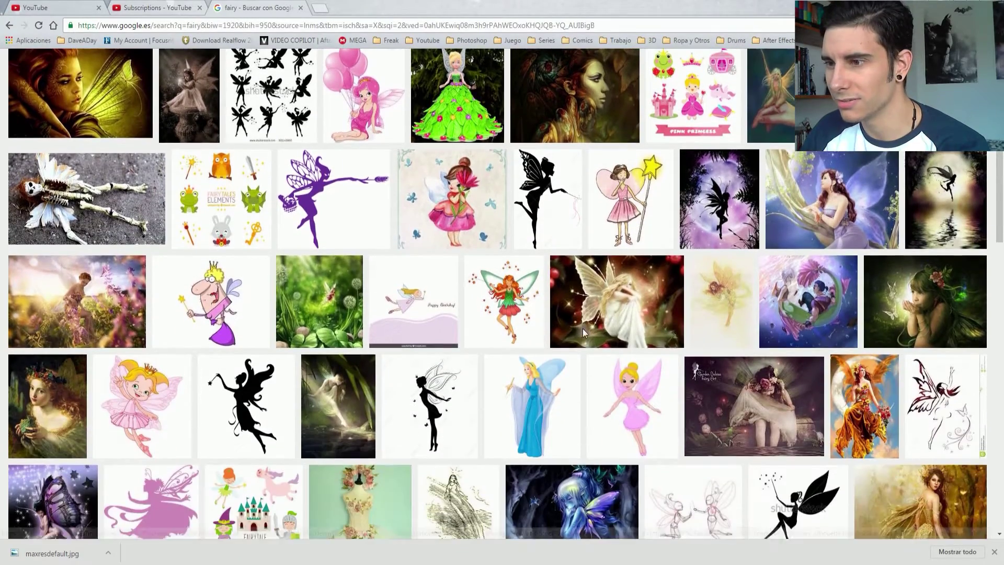
pyautogui.scroll(-1, 583, 328)
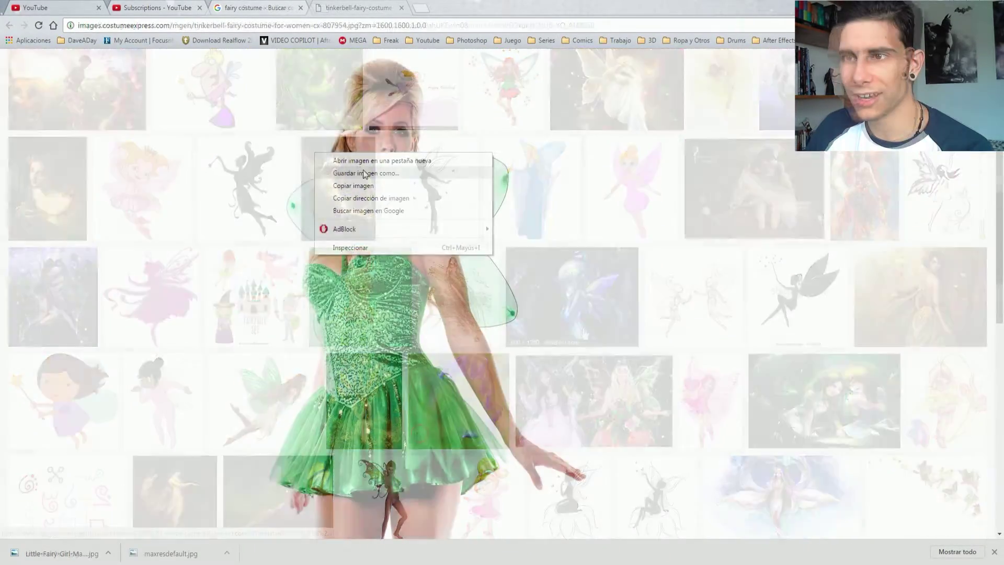
# Save the tinkerbell-fairy-costume-for-women image in the Little Bug Demo folder and place it in the Photoshop thumbnail document
pyautogui.click(363, 172)
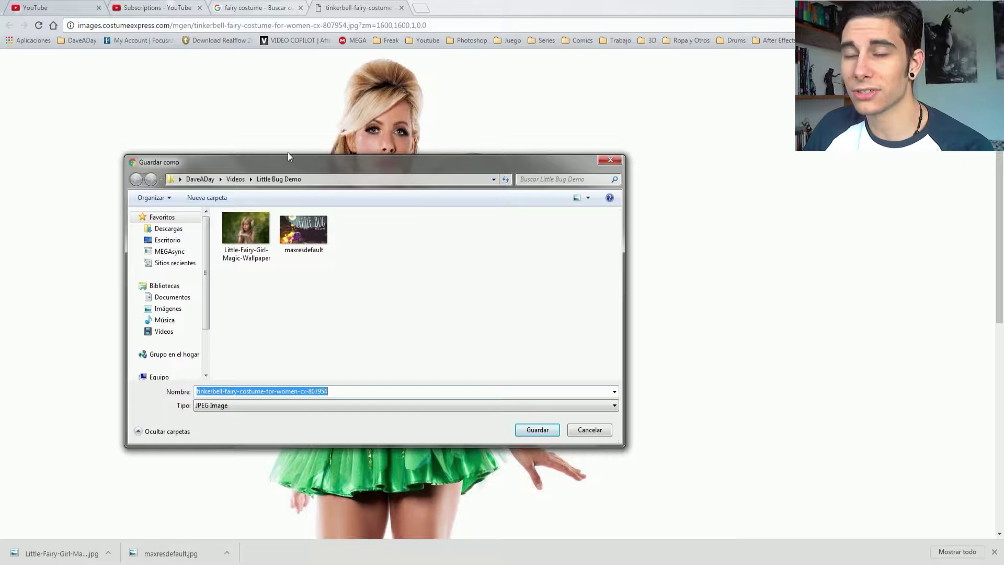
pyautogui.click(544, 424)
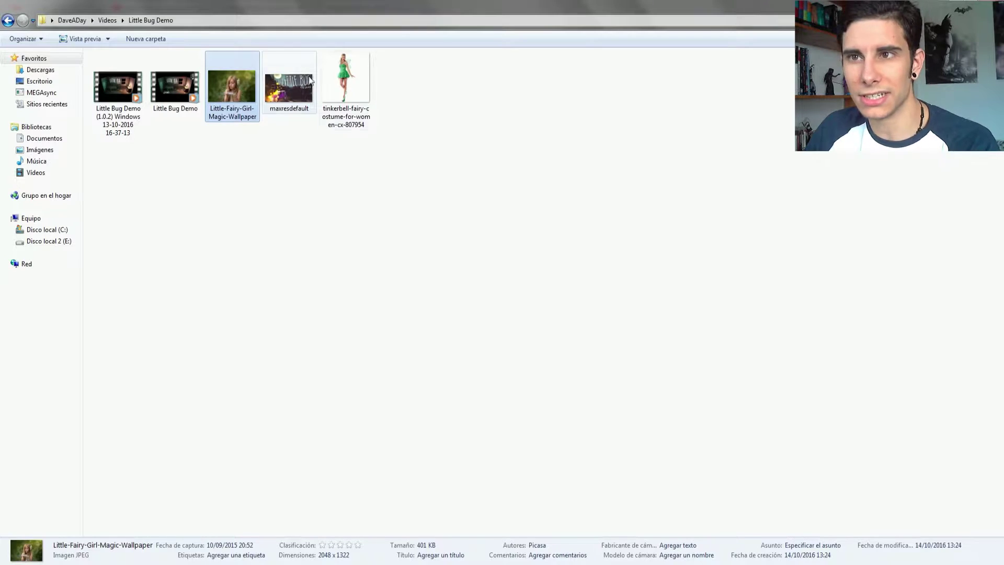
pyautogui.moveTo(346, 89); pyautogui.dragTo(250, 375)
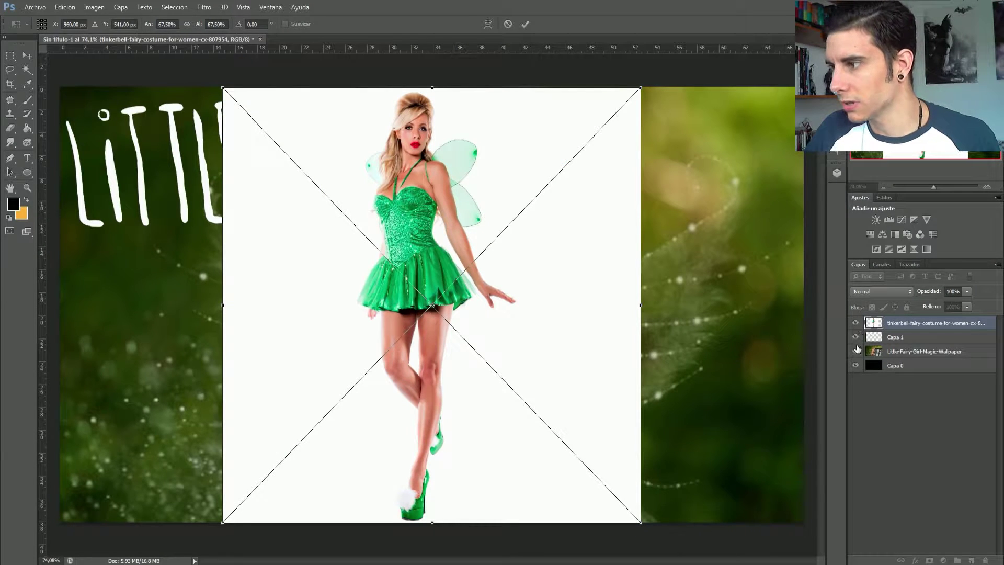
# Scale the placed costume image to about 125%, tilt it counterclockwise and position the woman in the right half of the canvas
pyautogui.moveTo(641, 87); pyautogui.dragTo(746, 3)
pyautogui.moveTo(936, 187); pyautogui.dragTo(930, 187)
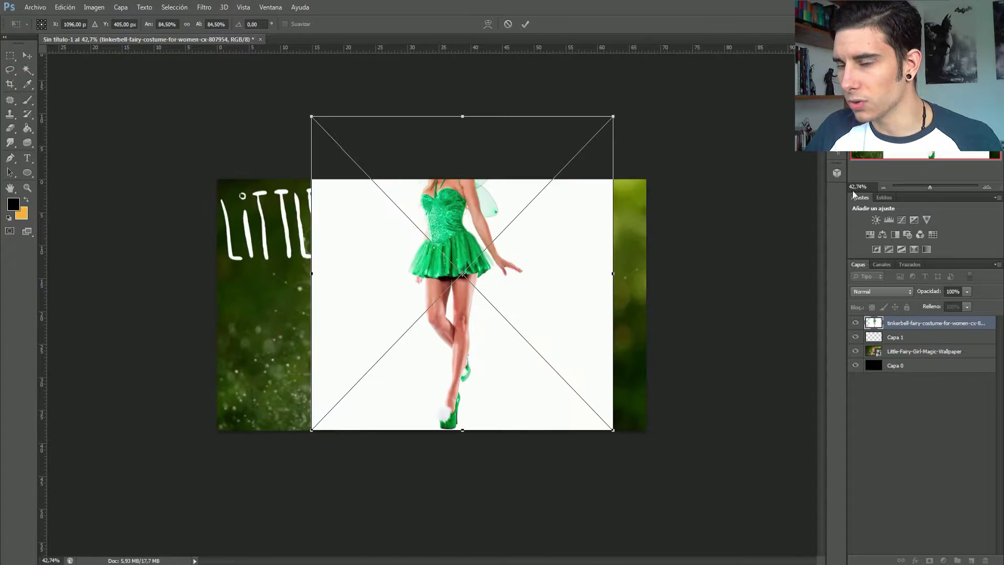
pyautogui.moveTo(614, 115); pyautogui.dragTo(769, 2)
pyautogui.moveTo(502, 357); pyautogui.dragTo(514, 561)
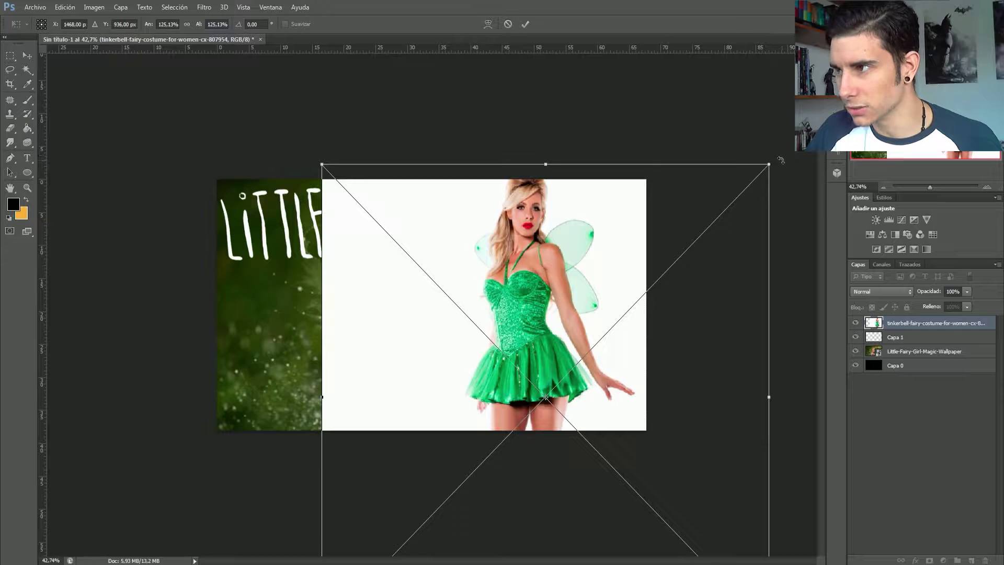
pyautogui.moveTo(780, 160); pyautogui.dragTo(635, 80)
pyautogui.moveTo(561, 297)
pyautogui.mouseDown()
pyautogui.moveTo(605, 294)
pyautogui.moveTo(585, 291)
pyautogui.mouseUp()
pyautogui.click(525, 24)
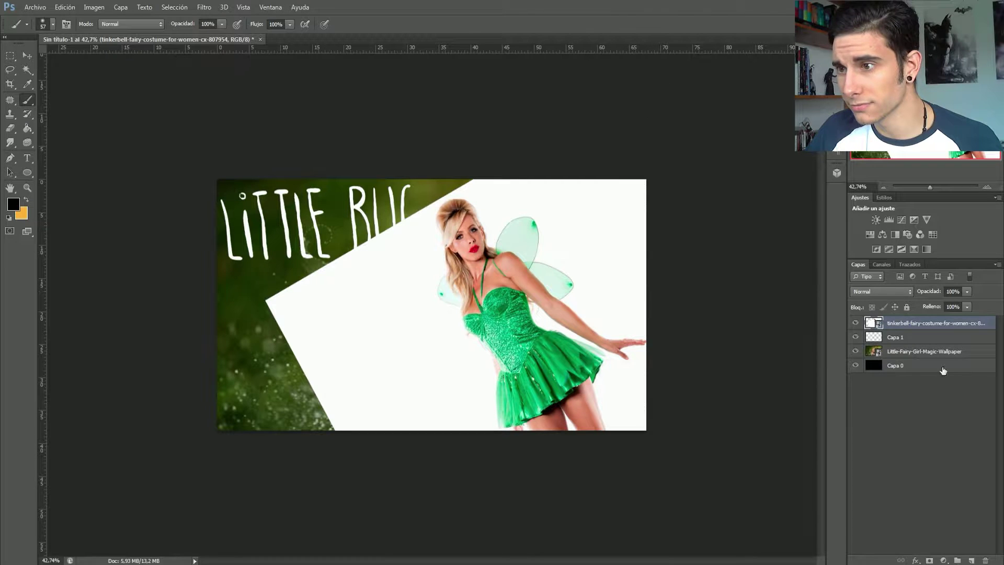
# Hide the Little-Fairy-Girl-Magic-Wallpaper layer and rasterize the tinkerbell-fairy-costume layer
pyautogui.click(856, 349)
pyautogui.press('w')
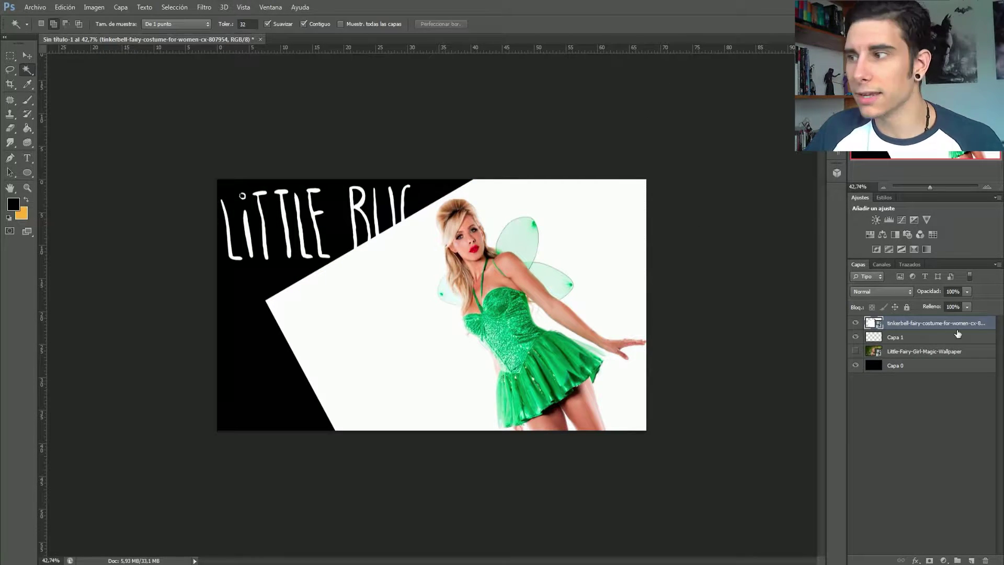
pyautogui.rightClick(895, 323)
pyautogui.click(783, 255)
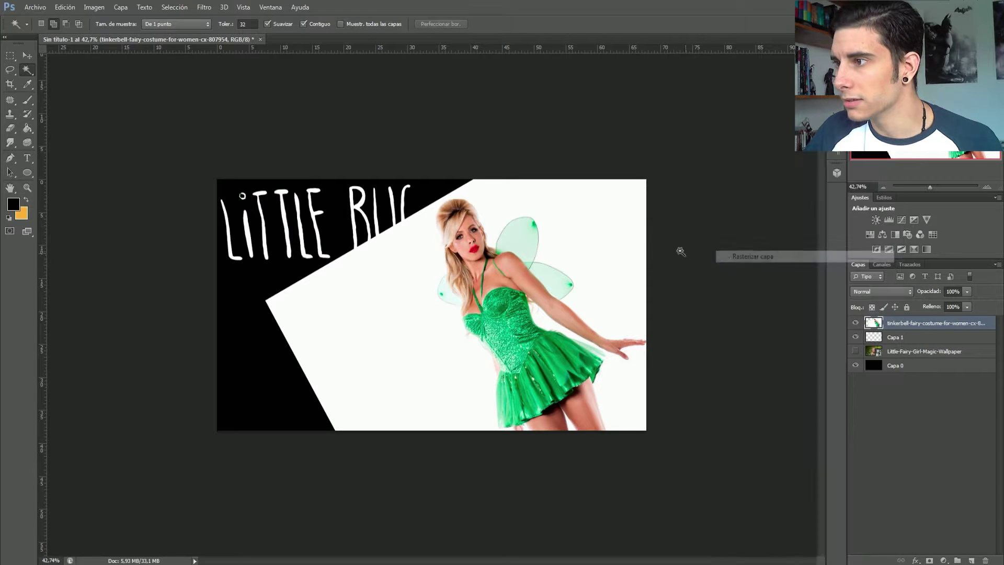
# Select the white background around the woman with the Magic Wand and show the selection as a Quick Mask
pyautogui.click(384, 343)
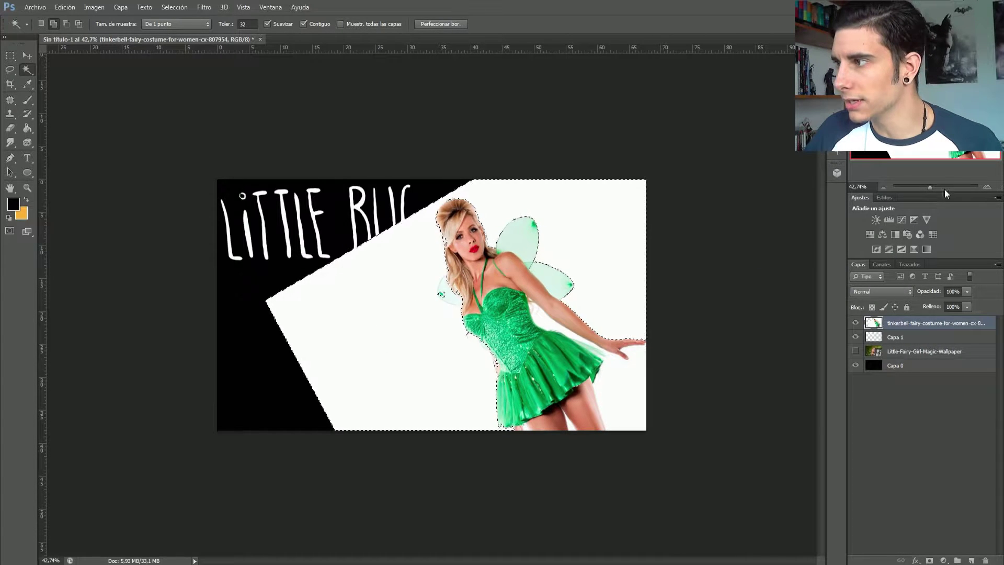
pyautogui.moveTo(930, 186); pyautogui.dragTo(938, 186)
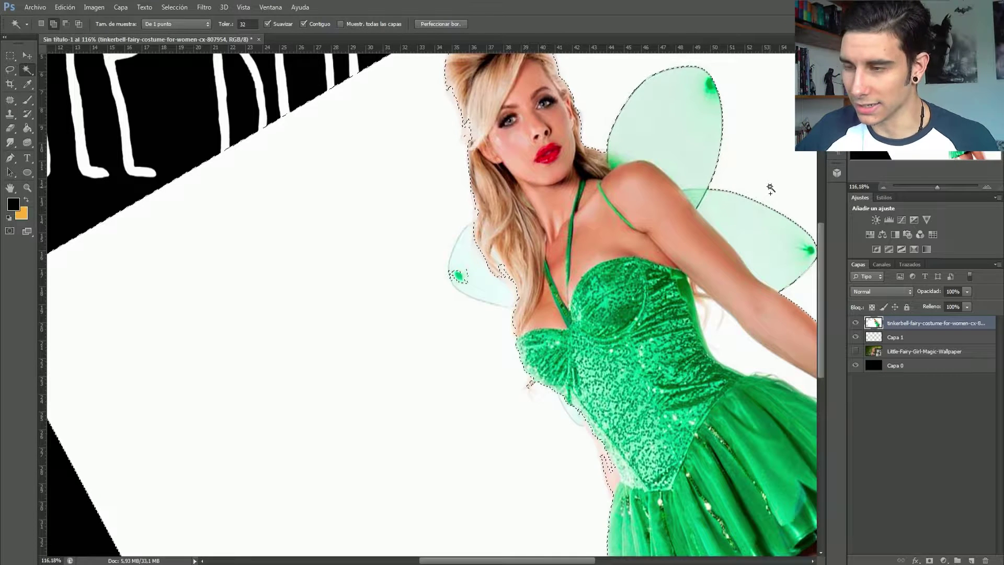
pyautogui.click(11, 128)
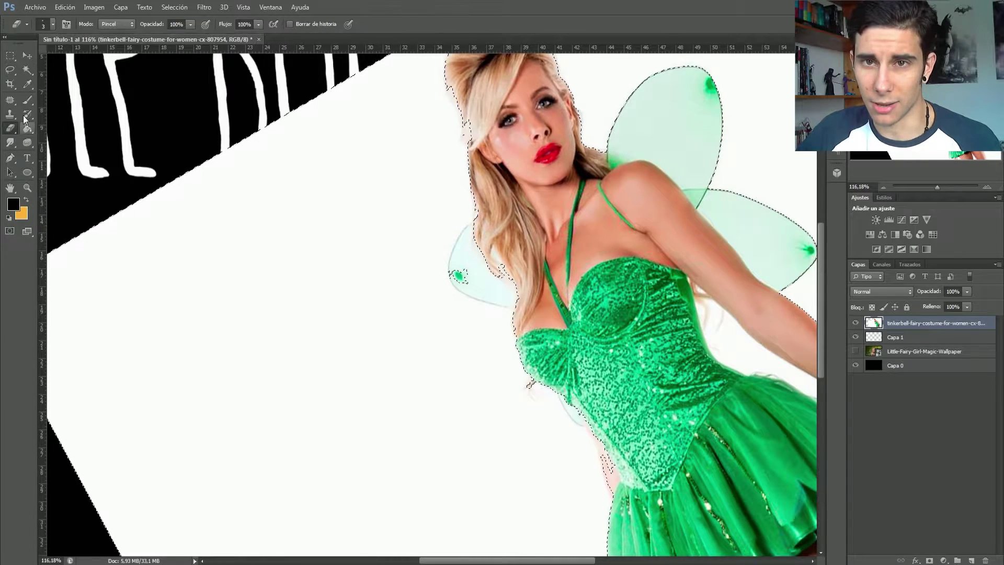
pyautogui.click(9, 230)
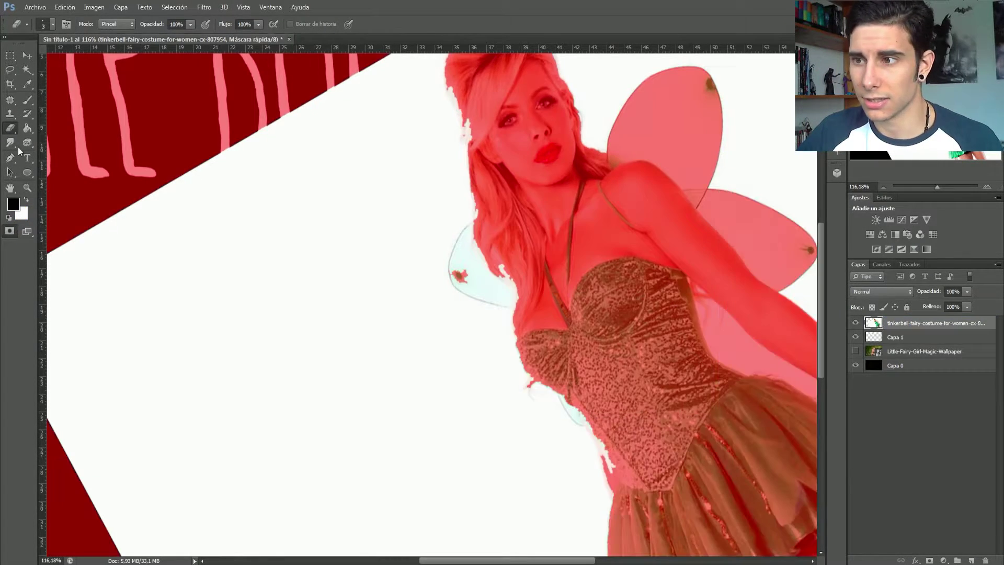
# Paint the small wing beside the woman's hair into the Quick Mask with a 57 px black brush
pyautogui.click(29, 101)
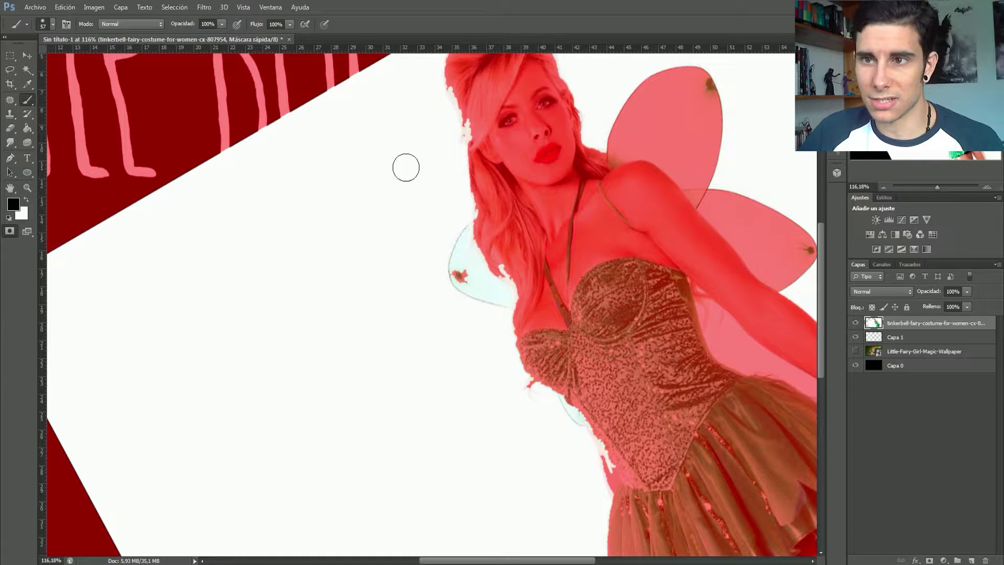
pyautogui.rightClick(512, 265)
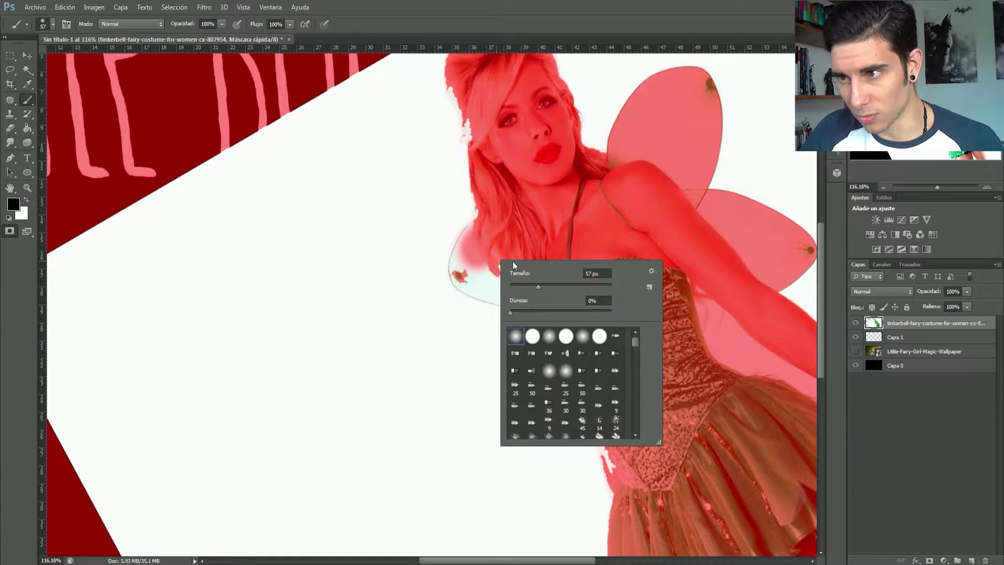
pyautogui.click(499, 248)
pyautogui.moveTo(489, 257); pyautogui.dragTo(475, 271)
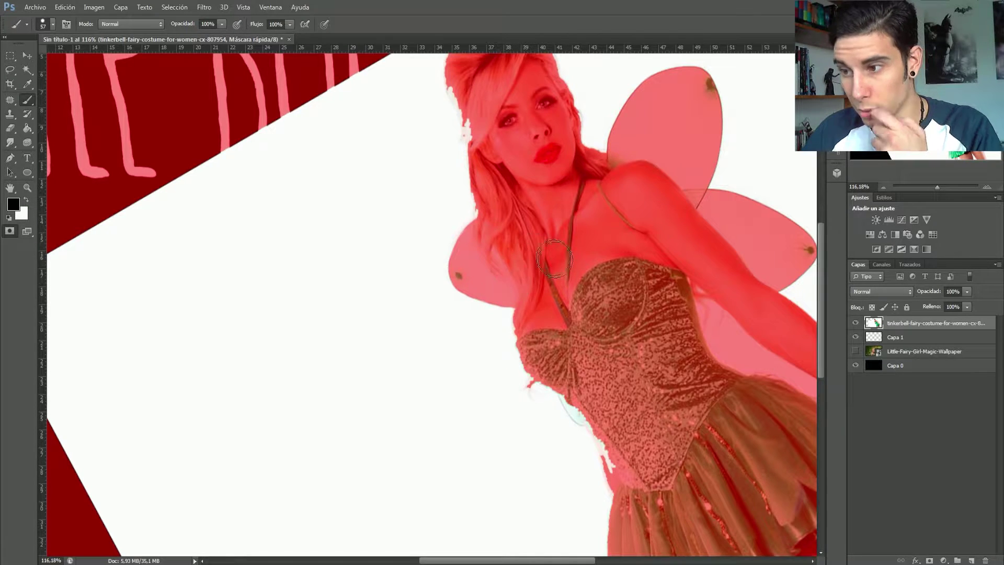
# Paint the uncovered patches along the woman's bodice, waist and arm edge into the Quick Mask and return to the normal selection
pyautogui.scroll(-3, 506, 290)
pyautogui.hscroll(2, 507, 289)
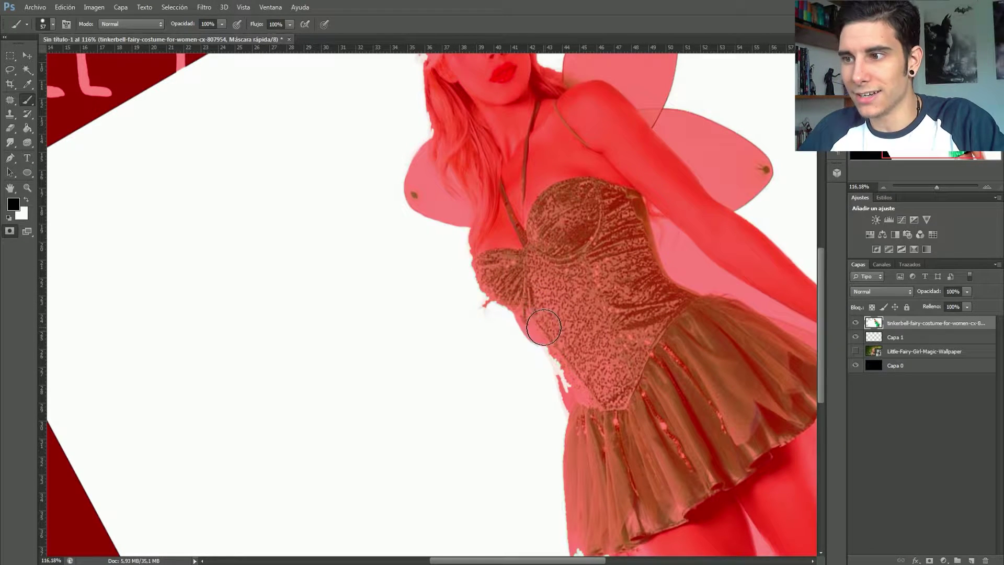
pyautogui.moveTo(937, 187); pyautogui.dragTo(942, 187)
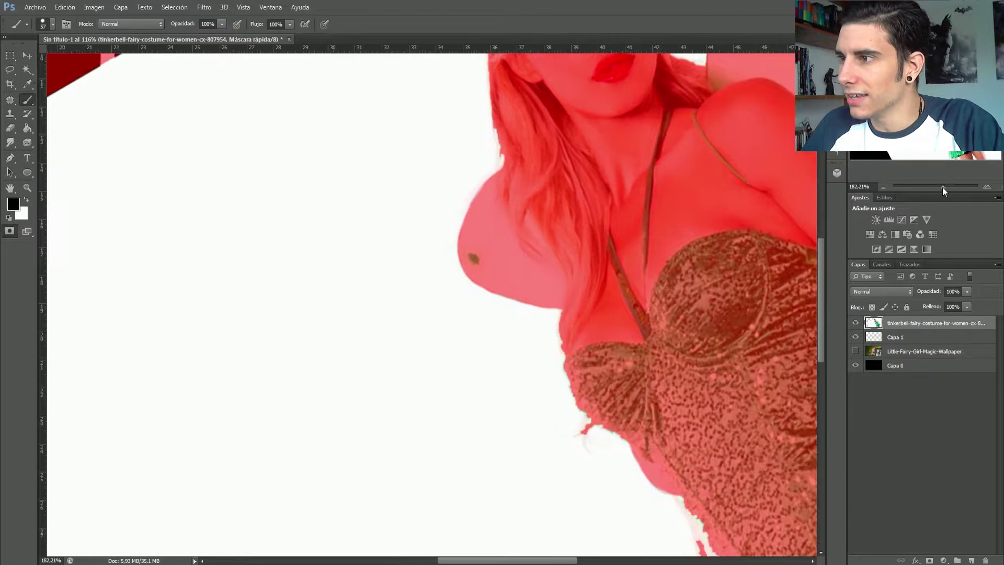
pyautogui.moveTo(920, 110)
pyautogui.mouseDown()
pyautogui.moveTo(936, 94)
pyautogui.moveTo(925, 98)
pyautogui.mouseUp()
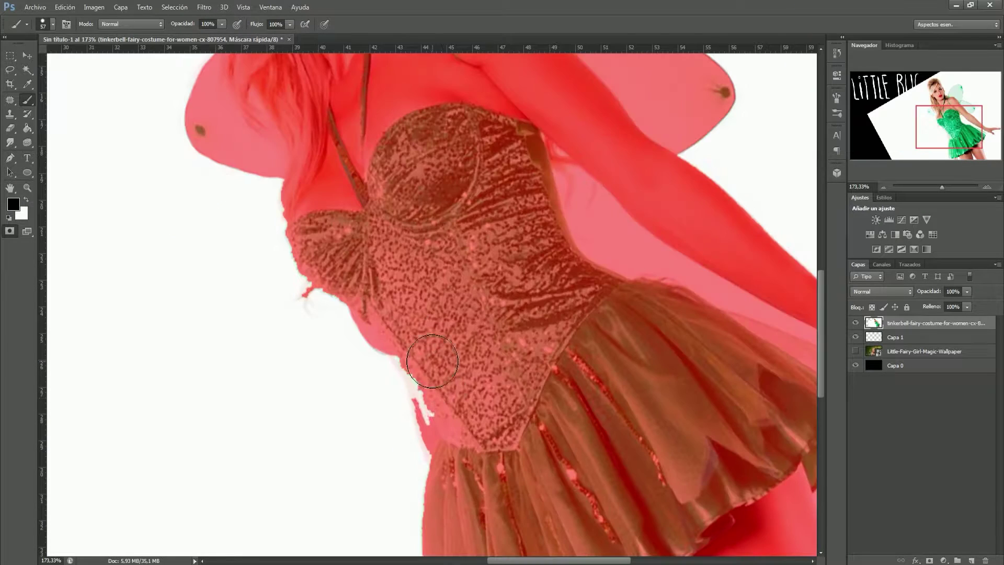
pyautogui.moveTo(404, 334); pyautogui.dragTo(438, 412)
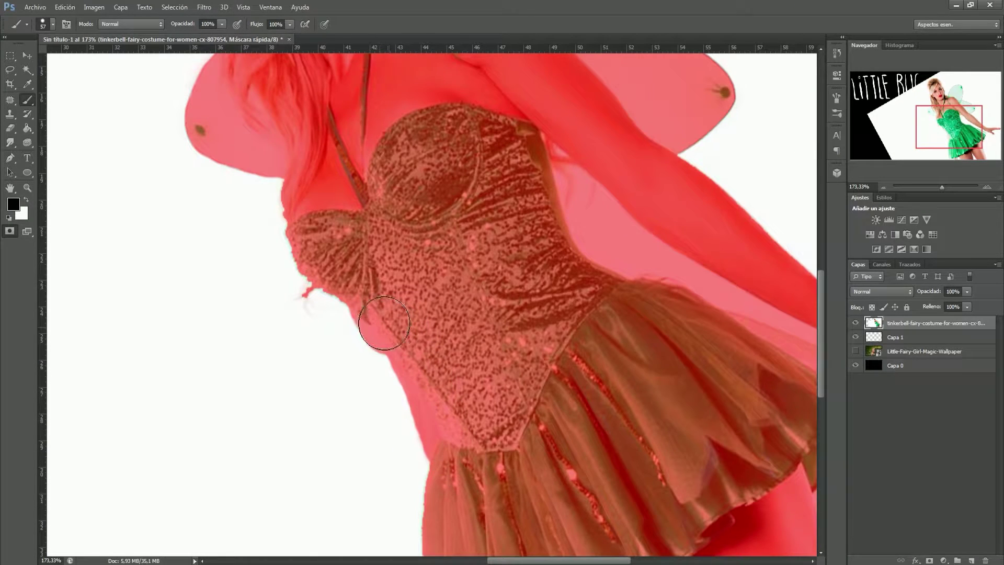
pyautogui.moveTo(383, 323); pyautogui.dragTo(519, 341)
pyautogui.moveTo(437, 214); pyautogui.dragTo(462, 287)
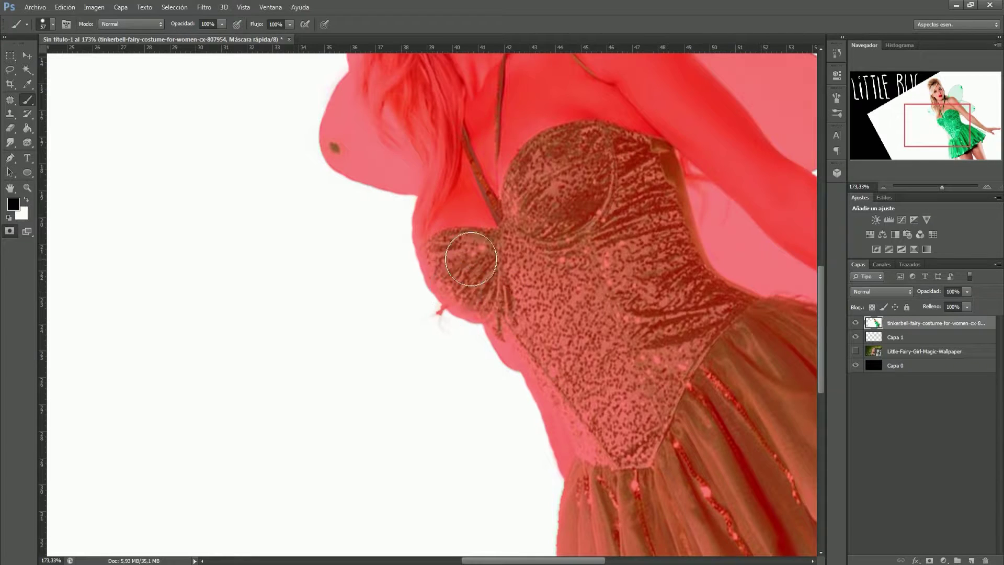
pyautogui.moveTo(579, 469)
pyautogui.mouseDown()
pyautogui.moveTo(459, 196)
pyautogui.moveTo(460, 392)
pyautogui.moveTo(474, 398)
pyautogui.mouseUp()
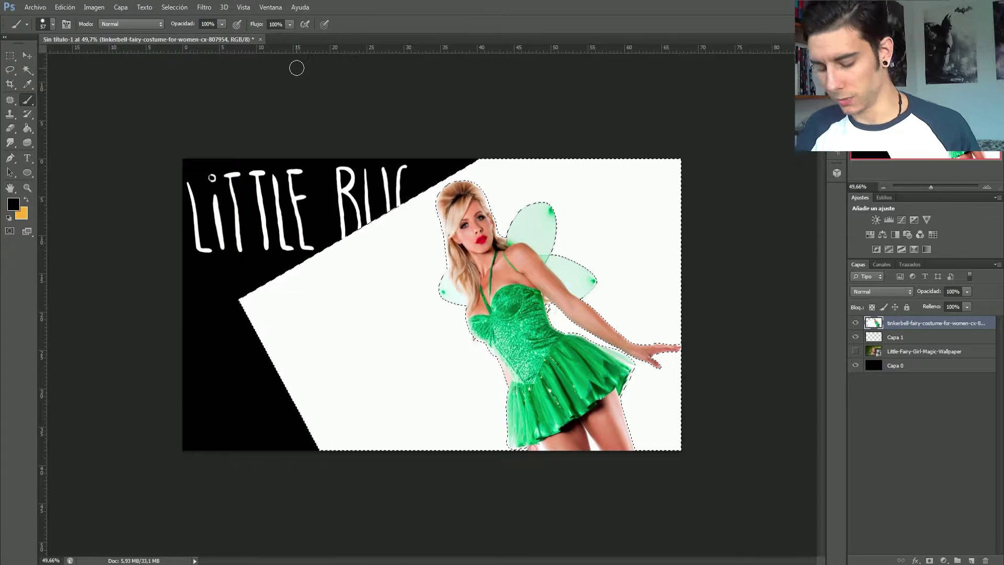
# Cut the selected white background out of the costume layer and clear the selection
pyautogui.hotkey('ctrl', 'x')
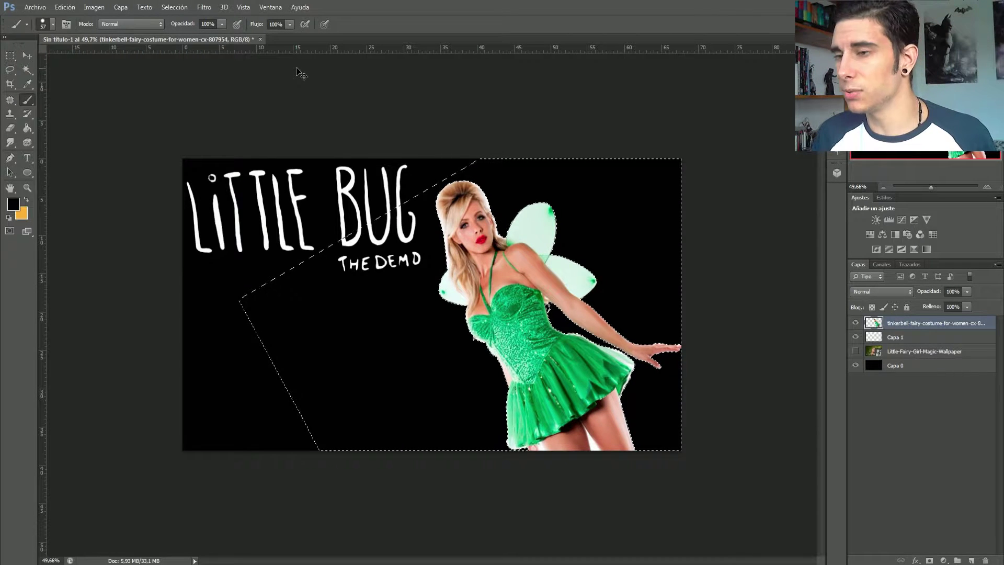
pyautogui.hotkey('ctrl', 'd')
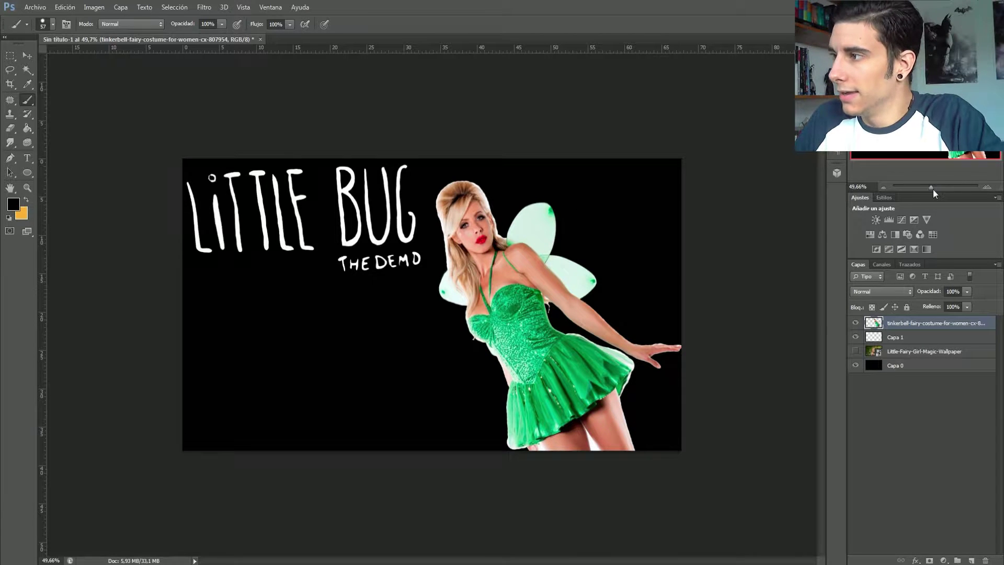
# Erase the white gap between the woman's legs on the costume layer with the Eraser, starting with a 16 px brush
pyautogui.moveTo(939, 186); pyautogui.dragTo(950, 186)
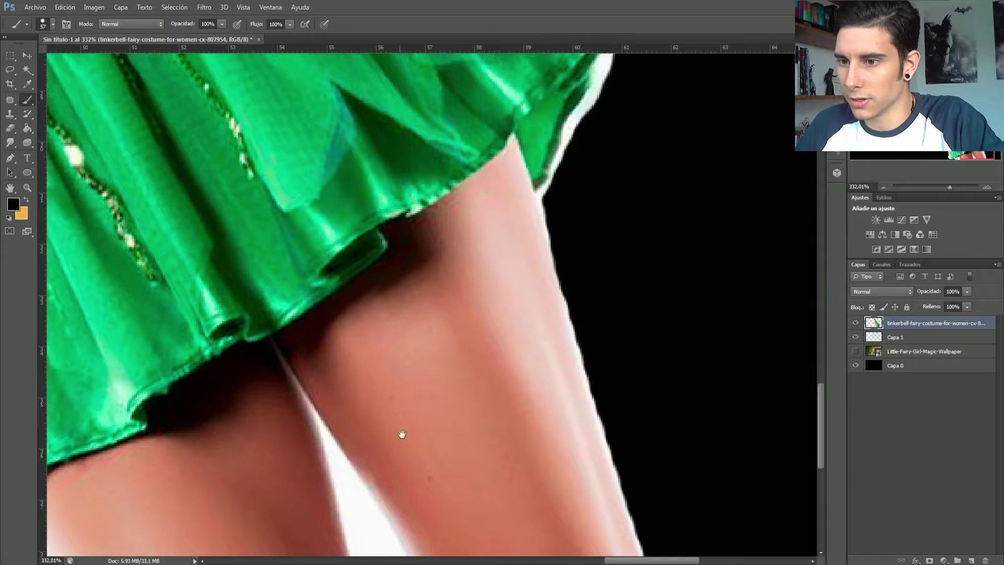
pyautogui.moveTo(399, 433); pyautogui.dragTo(410, 190)
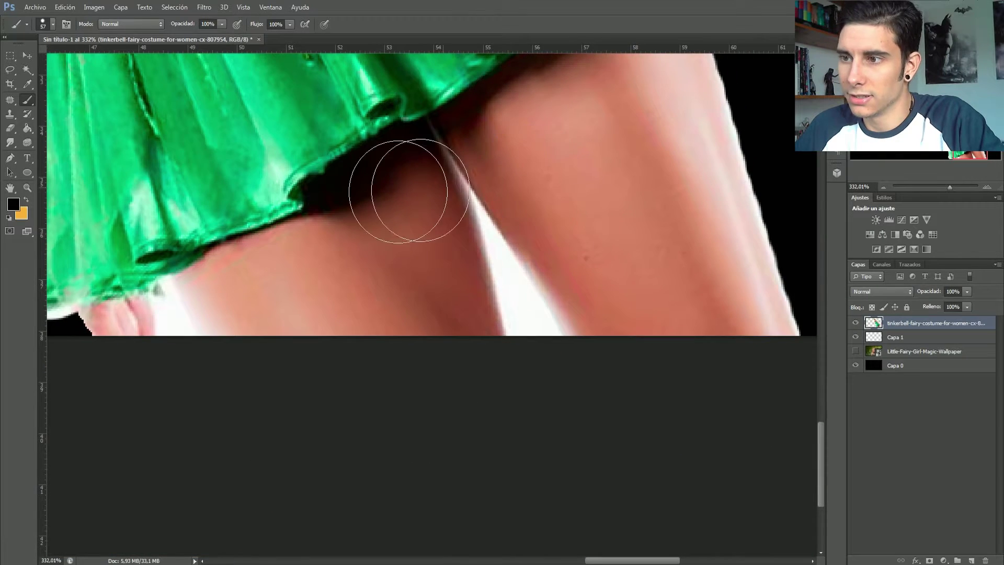
pyautogui.click(11, 132)
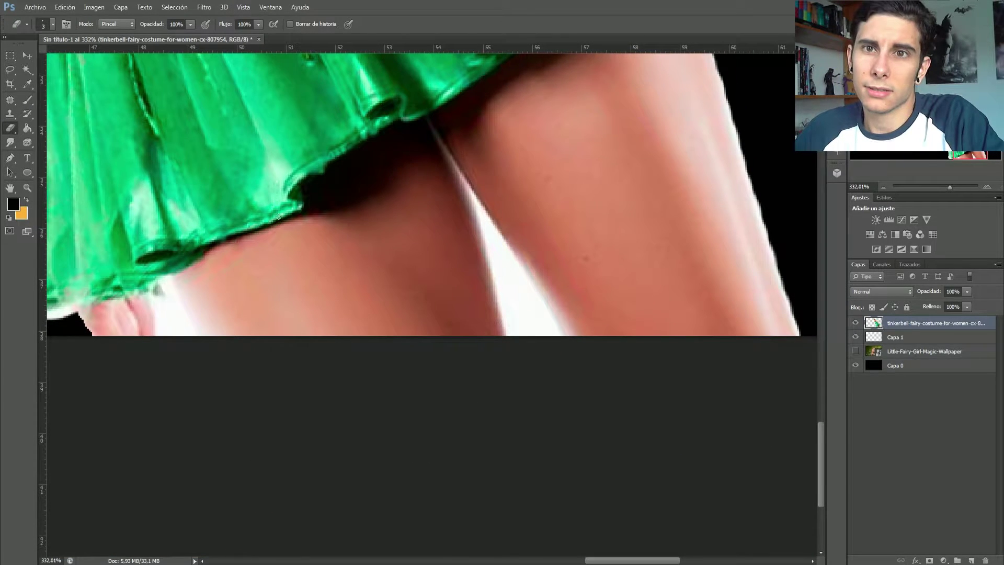
pyautogui.rightClick(527, 310)
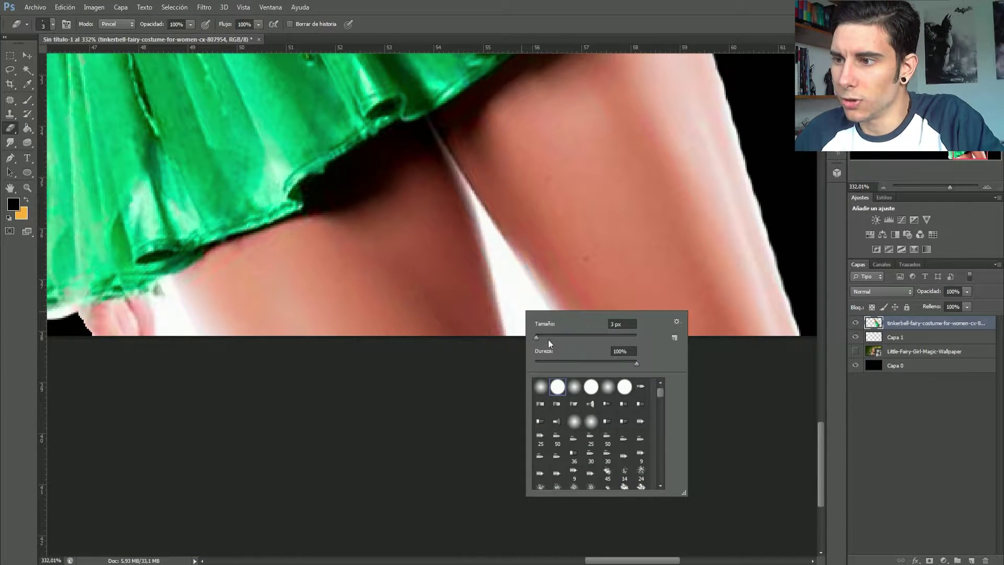
pyautogui.moveTo(537, 338); pyautogui.dragTo(545, 338)
pyautogui.moveTo(517, 299); pyautogui.dragTo(518, 330)
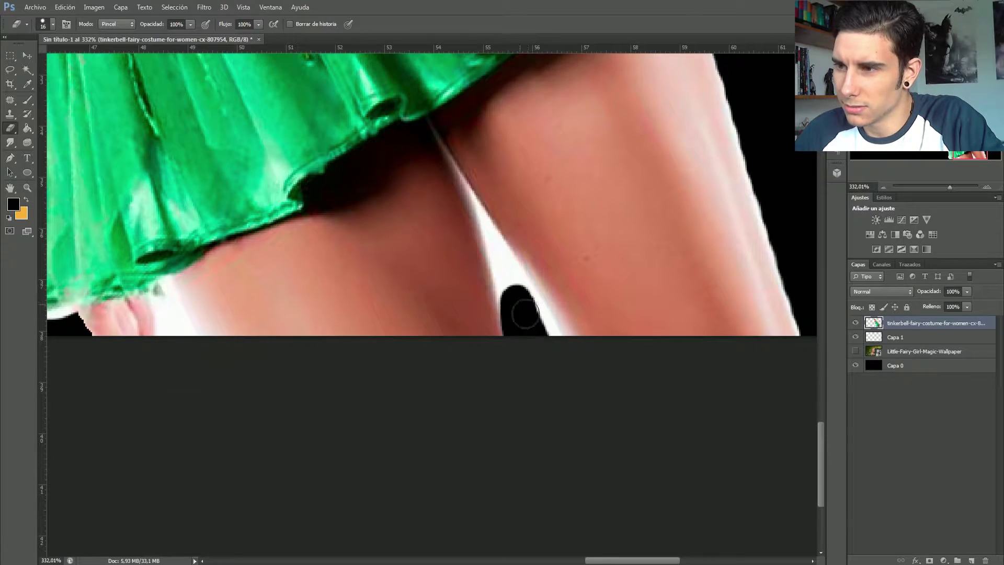
pyautogui.press('[')
# Erase the white fringe along the outer edge of the thigh and the hanging skirt fold above it
pyautogui.scroll(3, 526, 313)
pyautogui.hscroll(4, 525, 313)
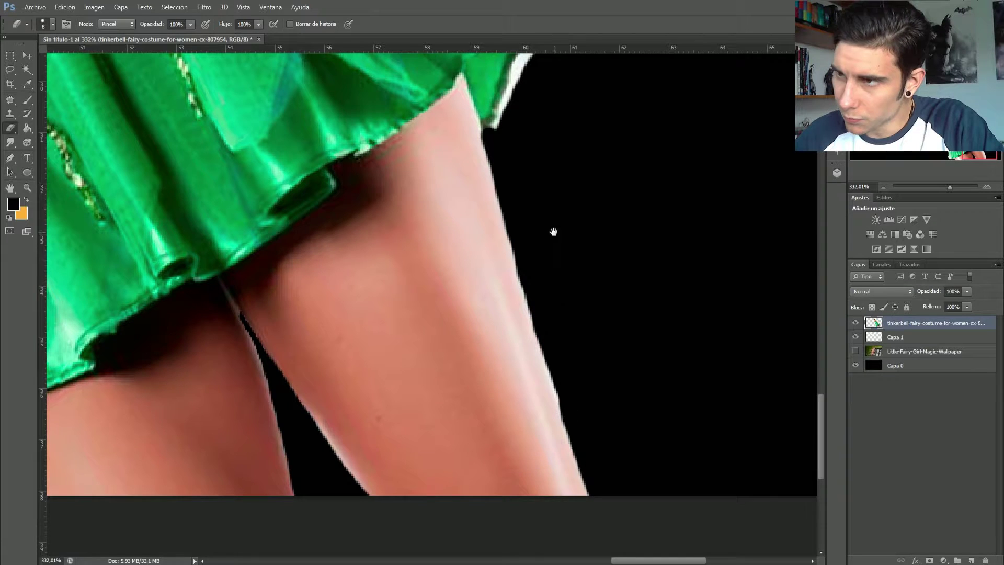
pyautogui.moveTo(554, 232)
pyautogui.mouseDown()
pyautogui.moveTo(561, 325)
pyautogui.moveTo(528, 316)
pyautogui.mouseUp()
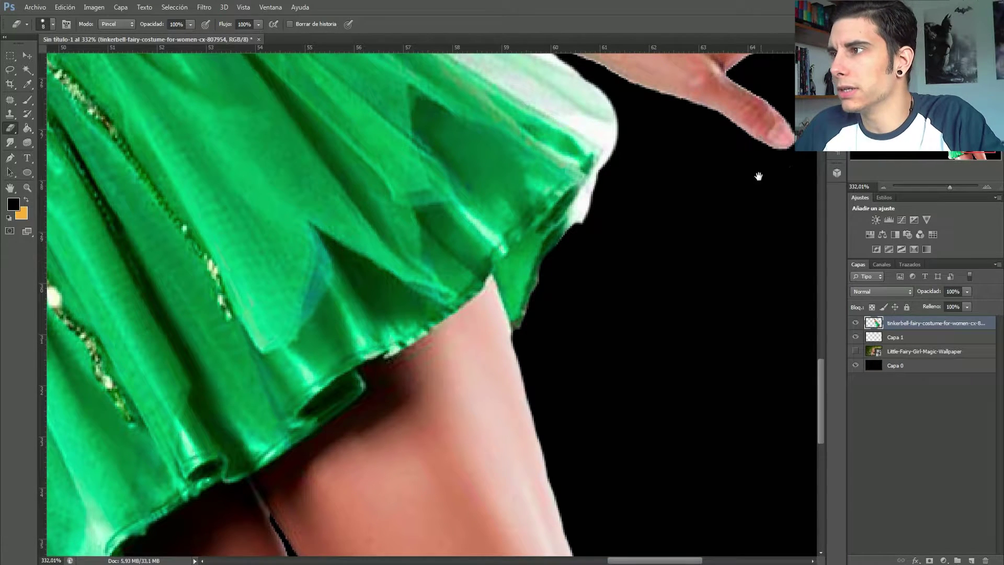
# Erase the white patch and fringe around the skirt's outer corner below the outstretched hand
pyautogui.moveTo(858, 154); pyautogui.dragTo(859, 152)
pyautogui.moveTo(938, 188); pyautogui.dragTo(936, 187)
pyautogui.moveTo(733, 235); pyautogui.dragTo(410, 229)
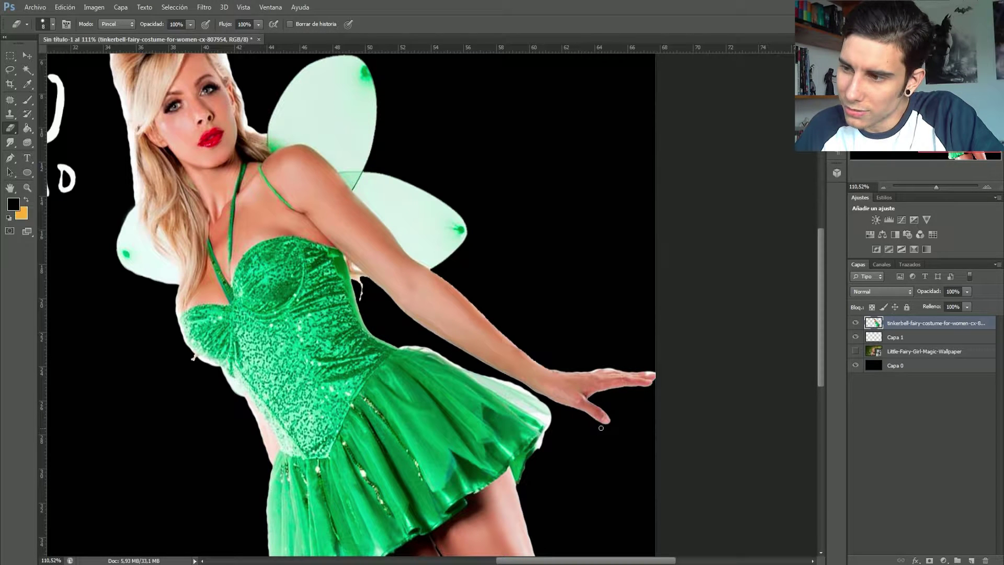
pyautogui.moveTo(560, 396); pyautogui.dragTo(511, 344)
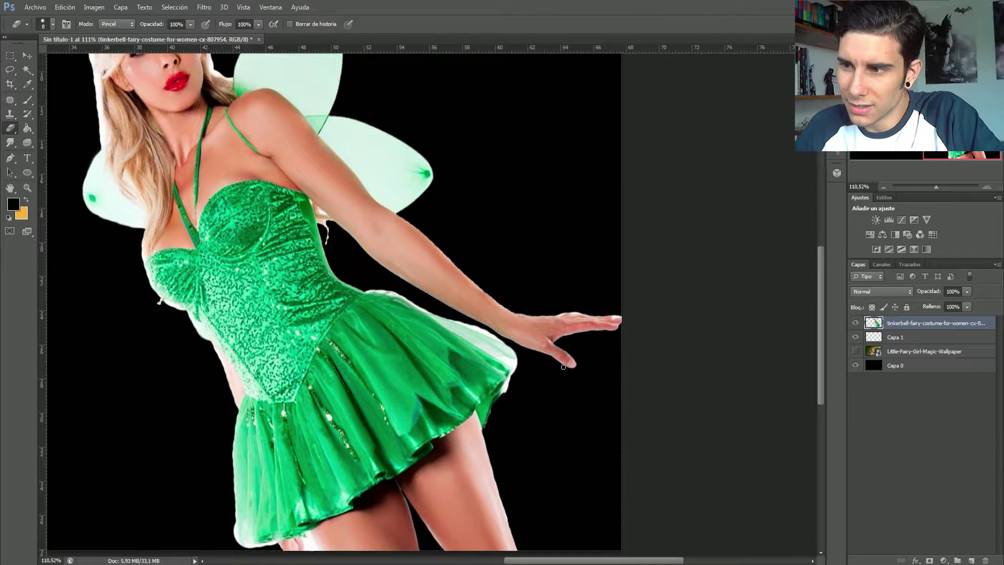
pyautogui.moveTo(939, 188); pyautogui.dragTo(952, 186)
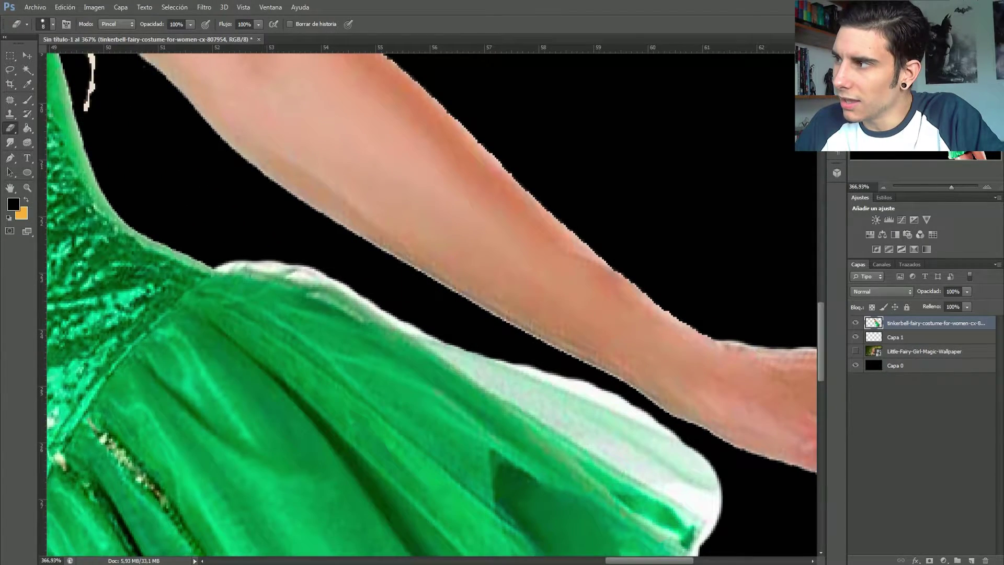
pyautogui.moveTo(813, 414); pyautogui.dragTo(568, 188)
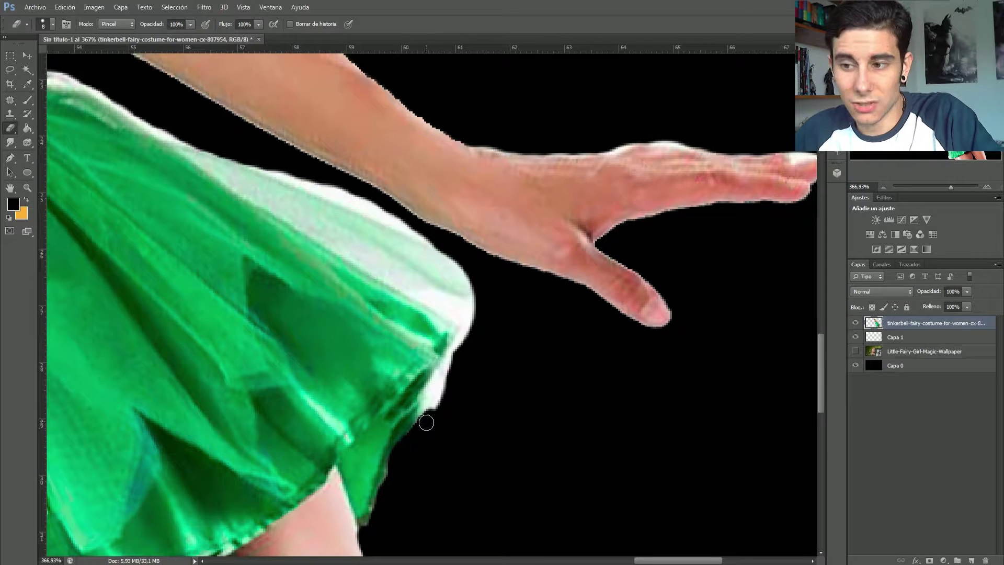
pyautogui.moveTo(426, 423); pyautogui.dragTo(479, 291)
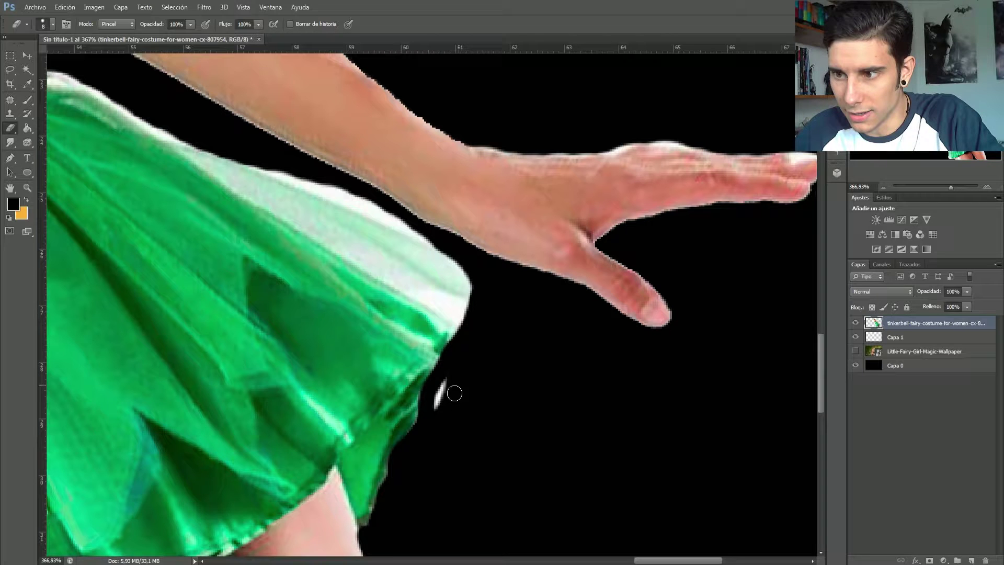
pyautogui.moveTo(455, 393); pyautogui.dragTo(433, 390)
# Erase the white fringe along the skirt's upper edge beneath the arm and up the side of the waist
pyautogui.moveTo(381, 224); pyautogui.dragTo(448, 311)
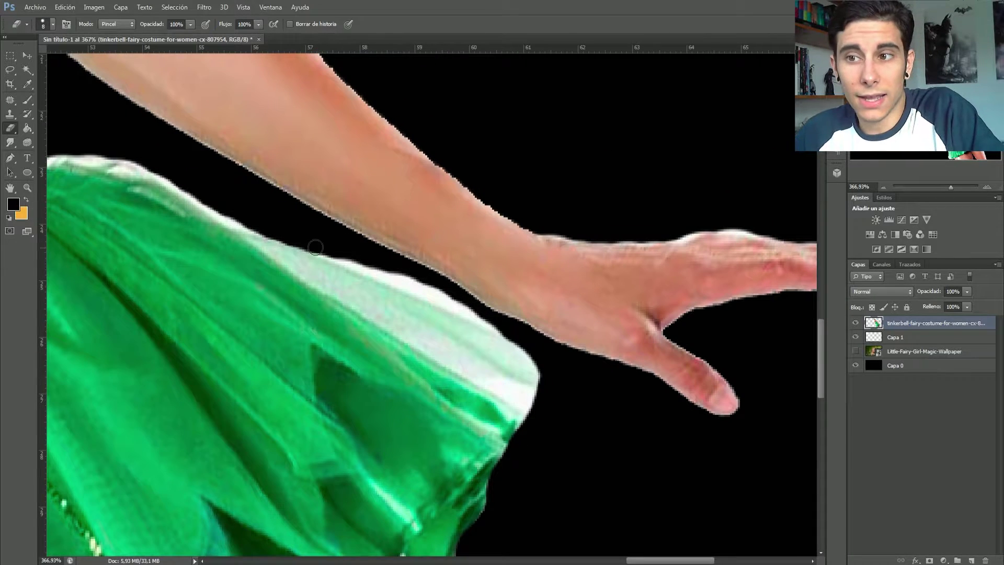
pyautogui.moveTo(316, 246)
pyautogui.mouseDown()
pyautogui.moveTo(525, 338)
pyautogui.moveTo(467, 315)
pyautogui.mouseUp()
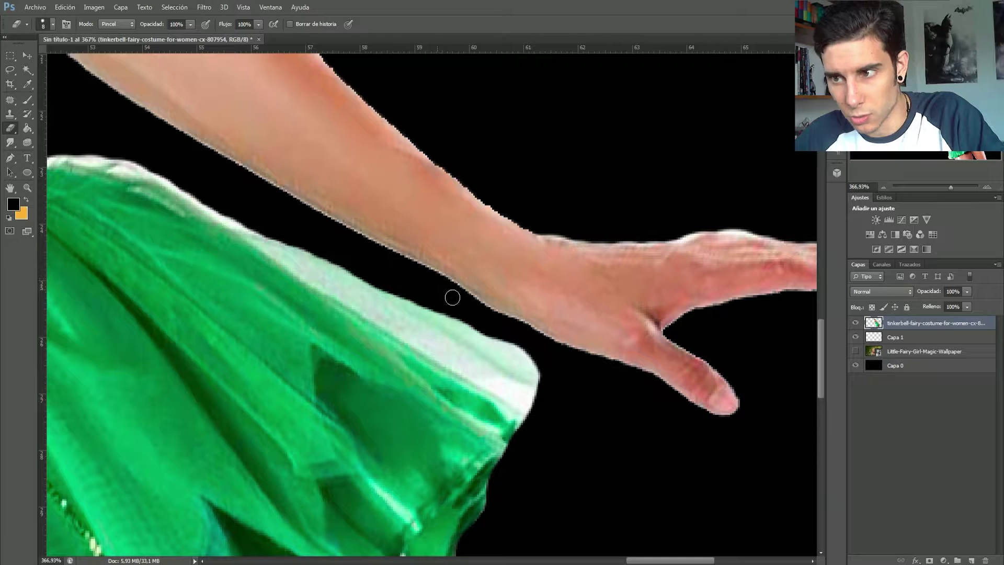
pyautogui.hscroll(-5, 516, 341)
pyautogui.scroll(2, 506, 246)
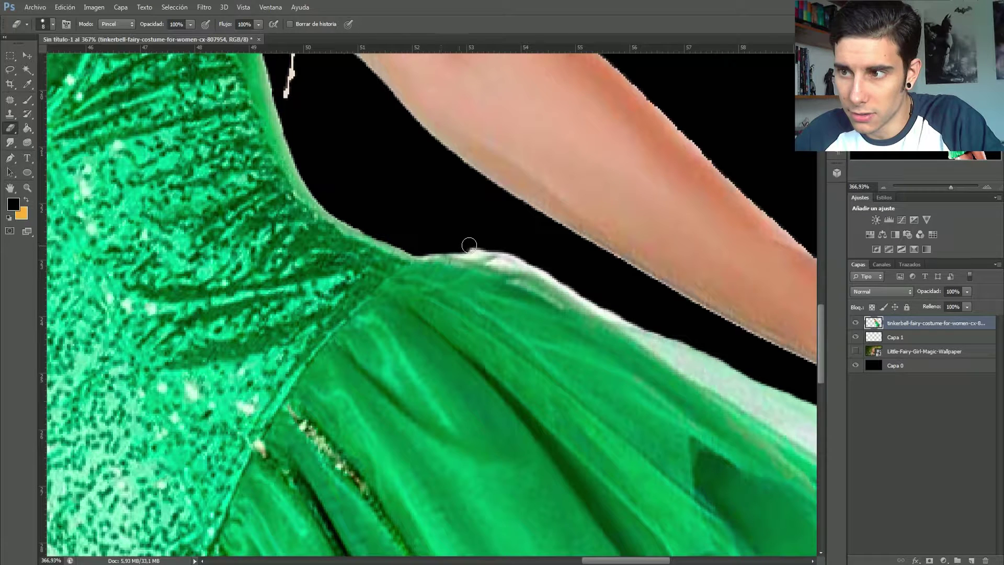
pyautogui.moveTo(531, 261); pyautogui.dragTo(563, 285)
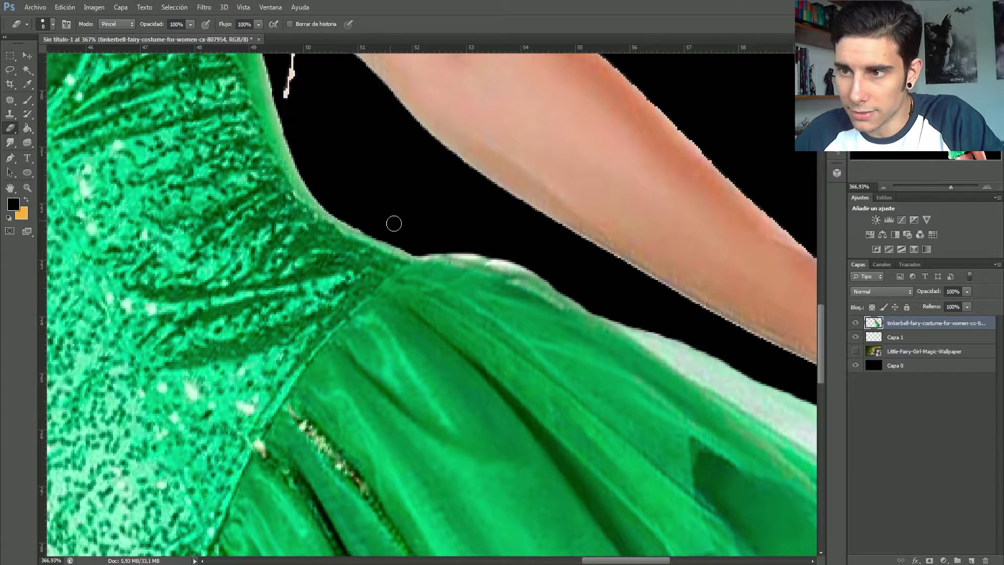
pyautogui.moveTo(292, 120); pyautogui.dragTo(300, 159)
pyautogui.moveTo(326, 204); pyautogui.dragTo(376, 227)
# Erase the leftover light strands between the bodice's side and the arm
pyautogui.moveTo(318, 179)
pyautogui.mouseDown()
pyautogui.moveTo(278, 214)
pyautogui.moveTo(301, 366)
pyautogui.mouseUp()
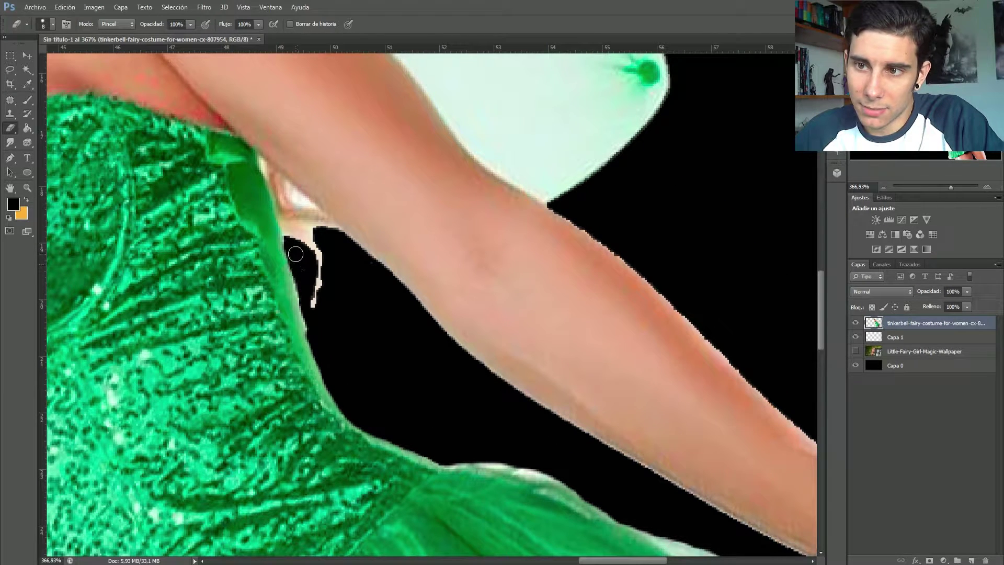
pyautogui.moveTo(296, 254); pyautogui.dragTo(316, 347)
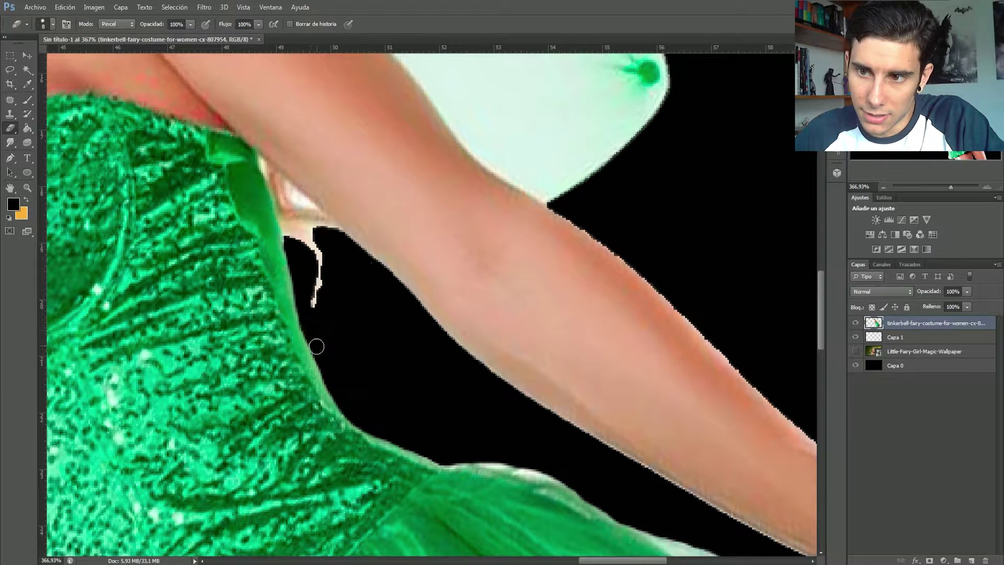
pyautogui.moveTo(311, 299)
pyautogui.mouseDown()
pyautogui.moveTo(309, 276)
pyautogui.moveTo(322, 291)
pyautogui.moveTo(324, 267)
pyautogui.moveTo(318, 234)
pyautogui.moveTo(293, 237)
pyautogui.moveTo(355, 340)
pyautogui.moveTo(376, 323)
pyautogui.mouseUp()
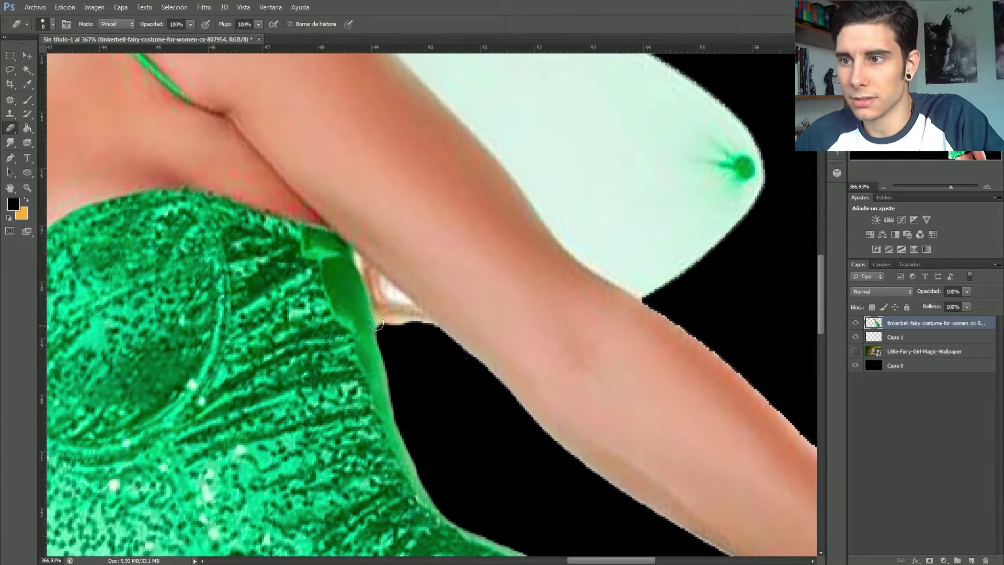
pyautogui.click(934, 186)
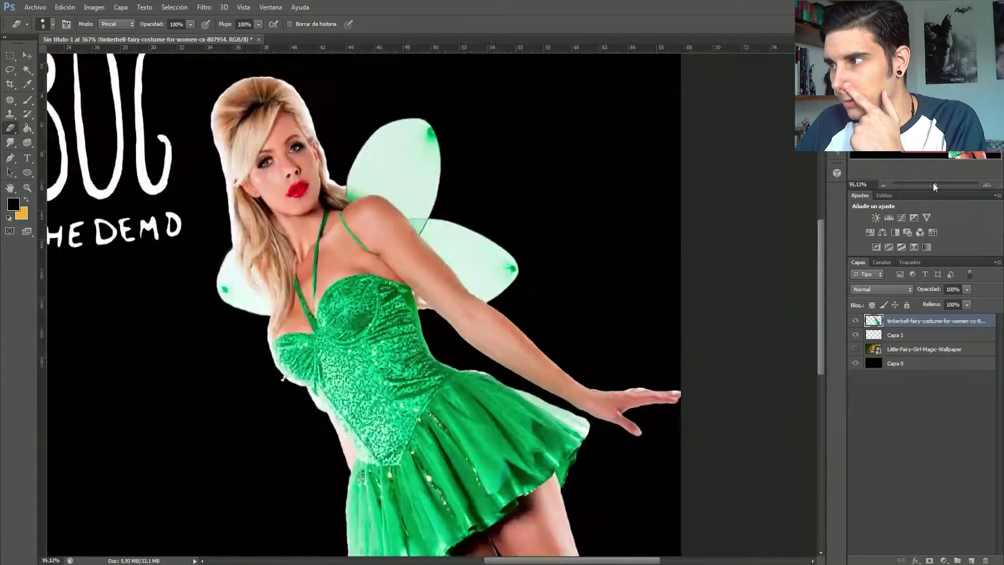
pyautogui.moveTo(930, 186); pyautogui.dragTo(935, 186)
pyautogui.moveTo(643, 240); pyautogui.dragTo(270, 154)
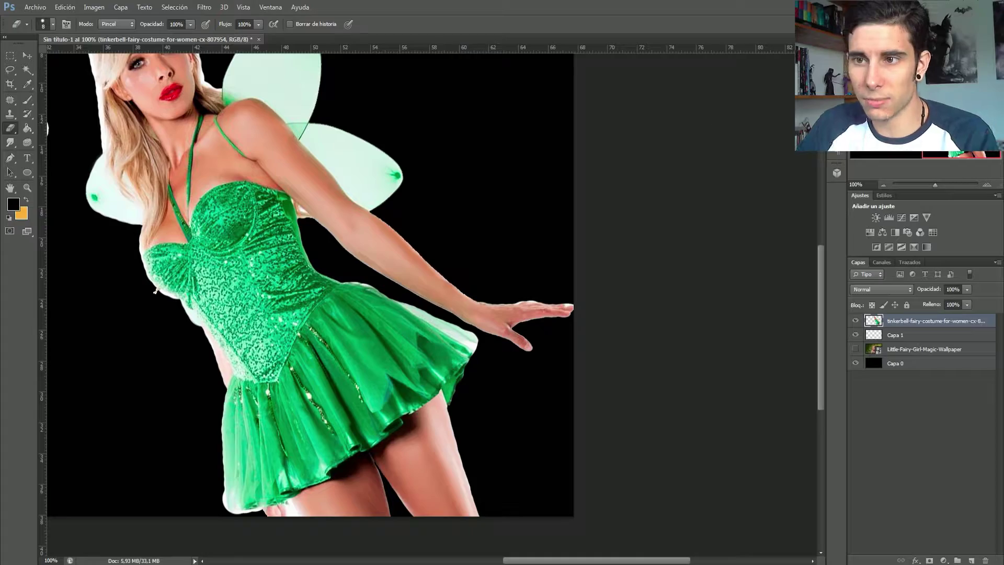
pyautogui.moveTo(940, 186); pyautogui.dragTo(953, 184)
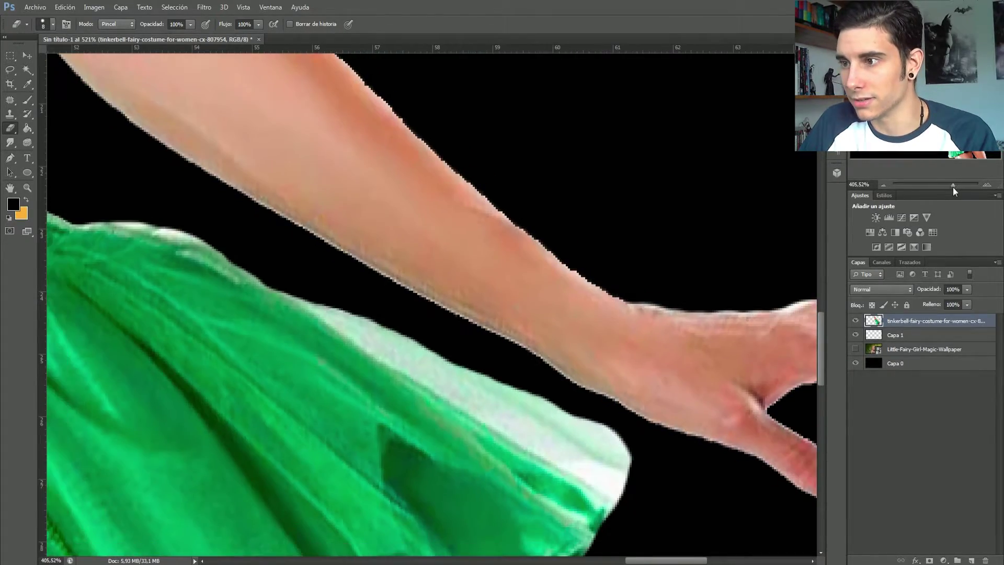
pyautogui.moveTo(432, 262)
pyautogui.mouseDown()
pyautogui.moveTo(569, 314)
pyautogui.moveTo(473, 337)
pyautogui.moveTo(461, 356)
pyautogui.moveTo(390, 343)
pyautogui.mouseUp()
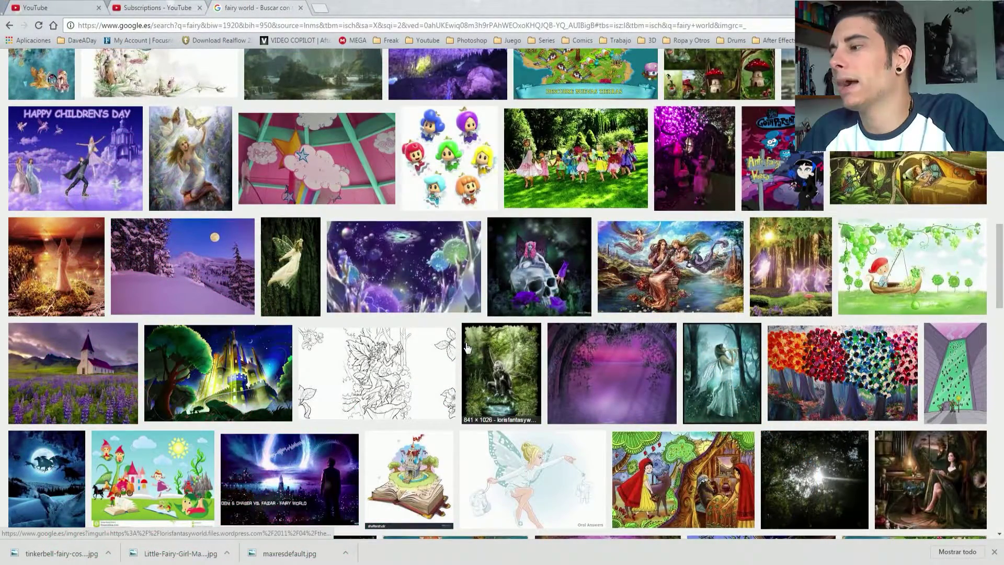
# Switch to the browser's "fairy world" image results and open the Charmed fairy world wallpaper from 7-themes.com at full size
pyautogui.scroll(-4, 468, 348)
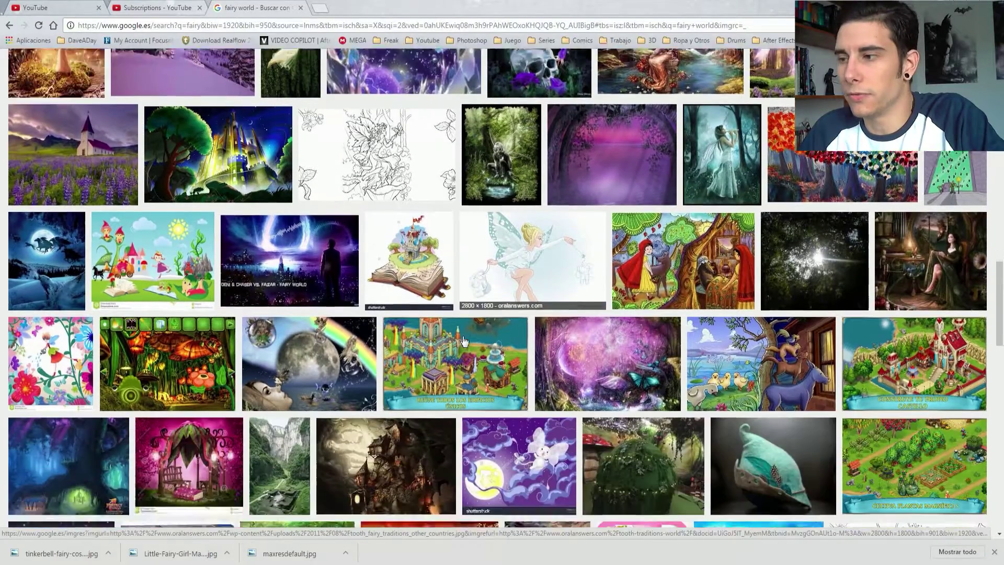
pyautogui.scroll(15, 464, 341)
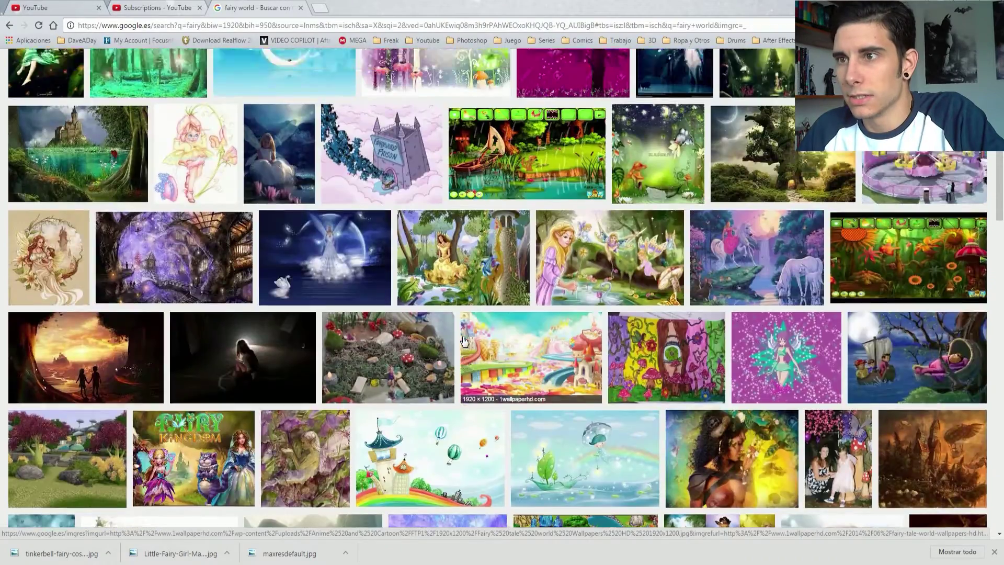
pyautogui.scroll(8, 464, 341)
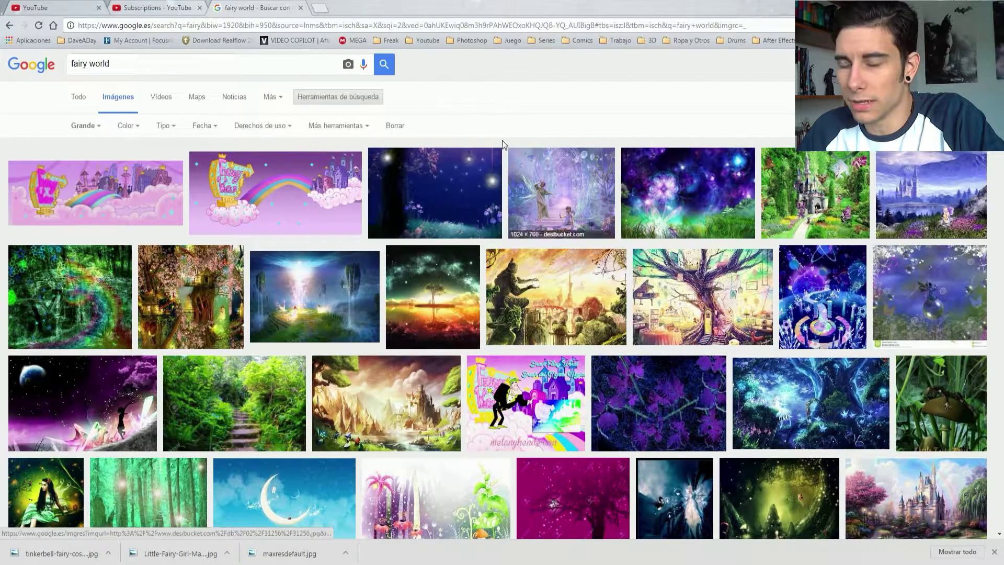
pyautogui.click(460, 215)
pyautogui.click(754, 285)
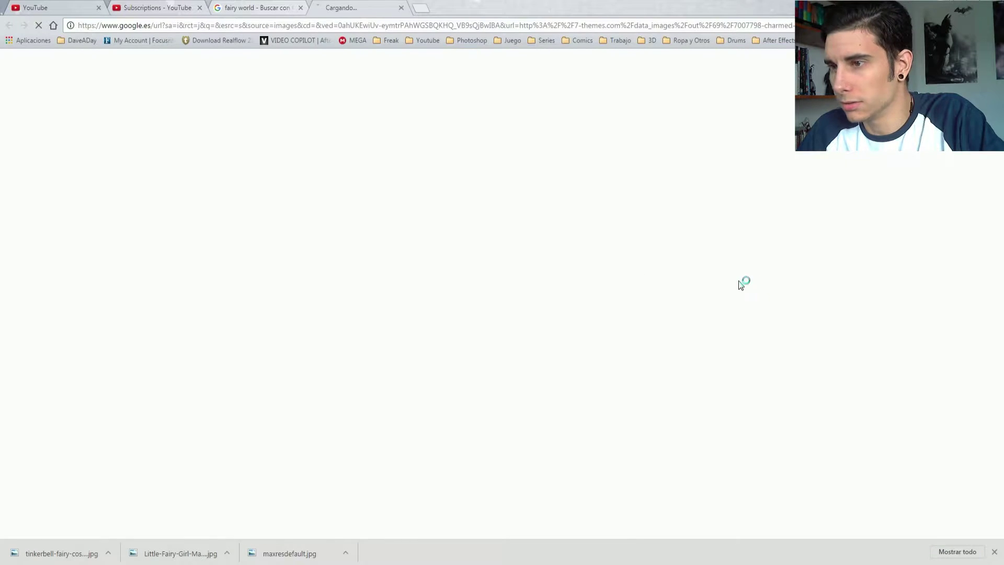
pyautogui.scroll(-3, 556, 295)
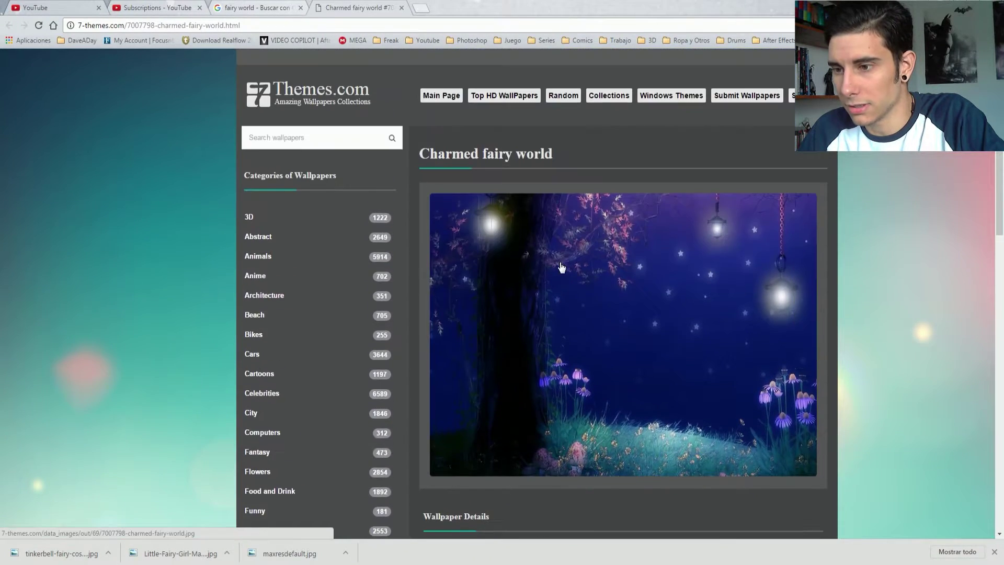
pyautogui.click(561, 264)
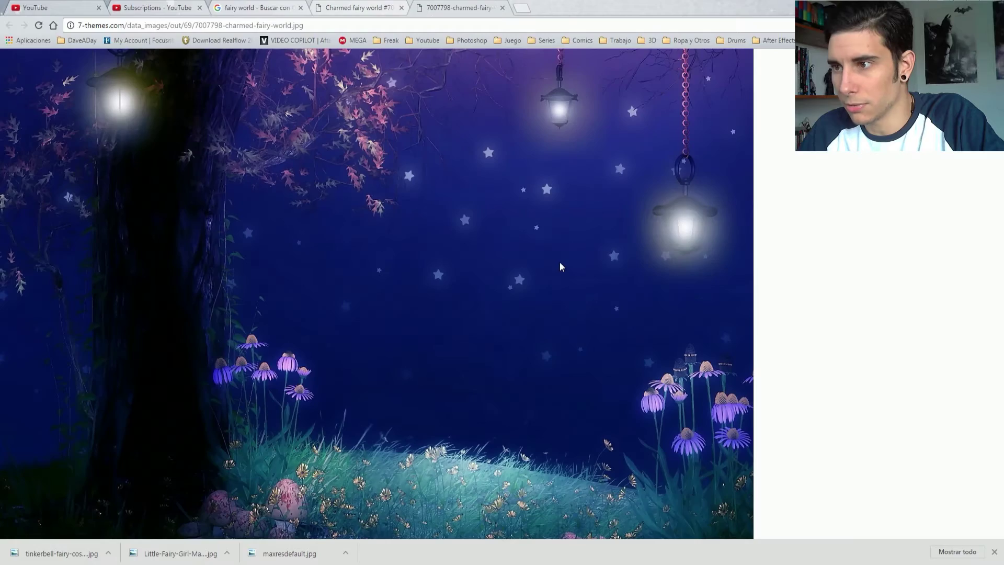
pyautogui.click(523, 177)
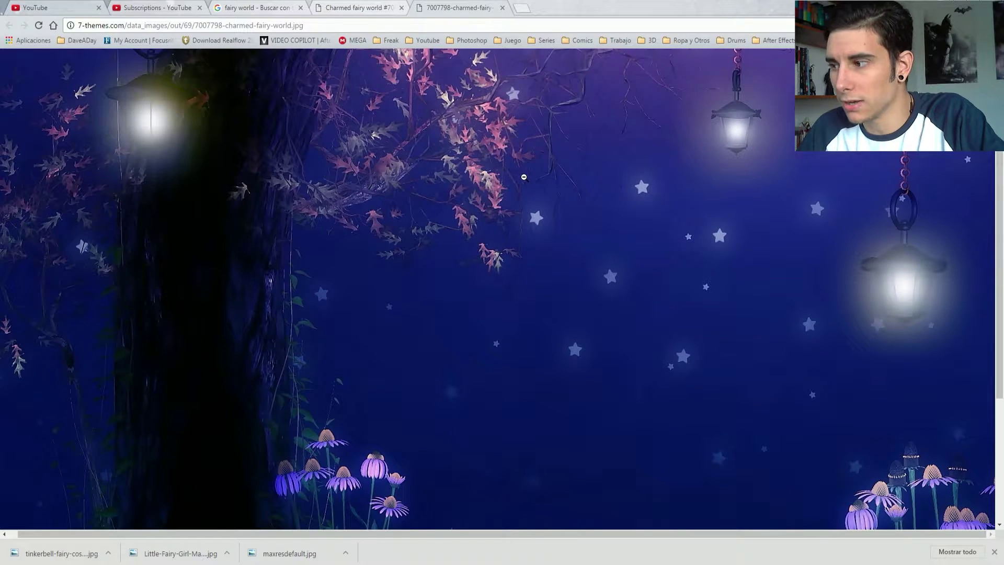
# Save the wallpaper as the JPEG 7007798-charmed-fairy-world in the Little Bug Demo folder
pyautogui.rightClick(524, 177)
pyautogui.click(570, 200)
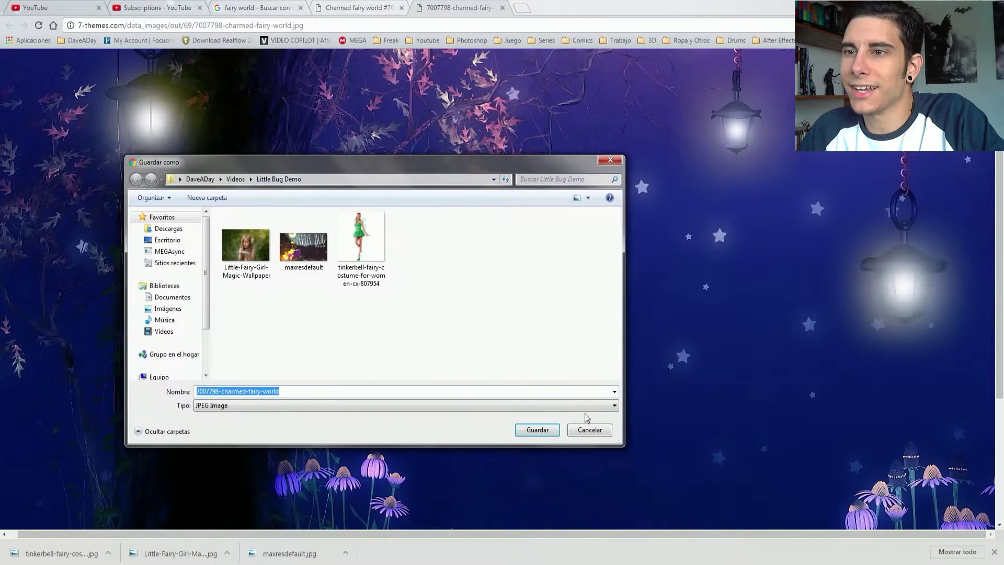
pyautogui.click(535, 428)
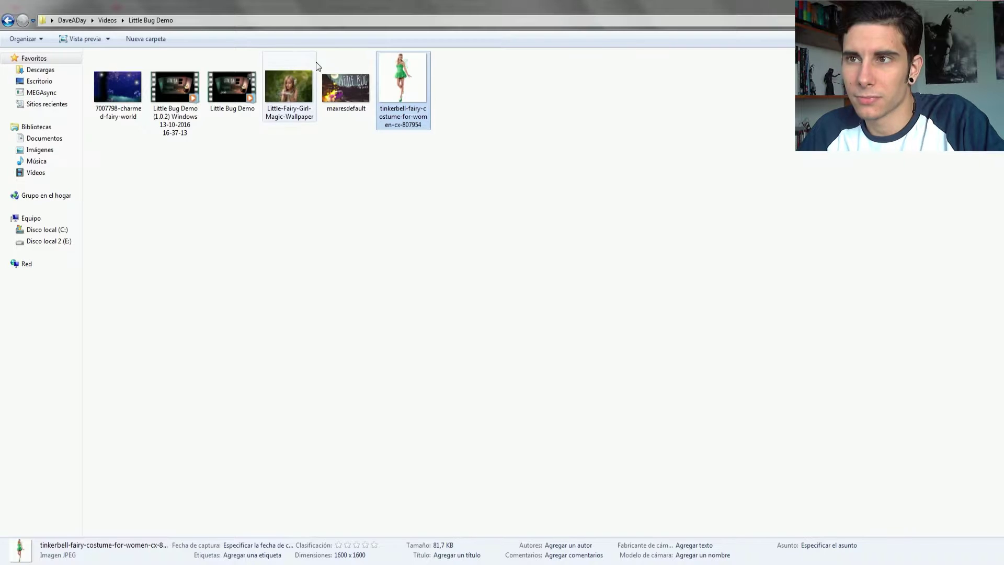
# Place 7007798-charmed-fairy-world from the folder into the Photoshop document and scale it to about 101% so it covers the canvas
pyautogui.moveTo(117, 86); pyautogui.dragTo(185, 387)
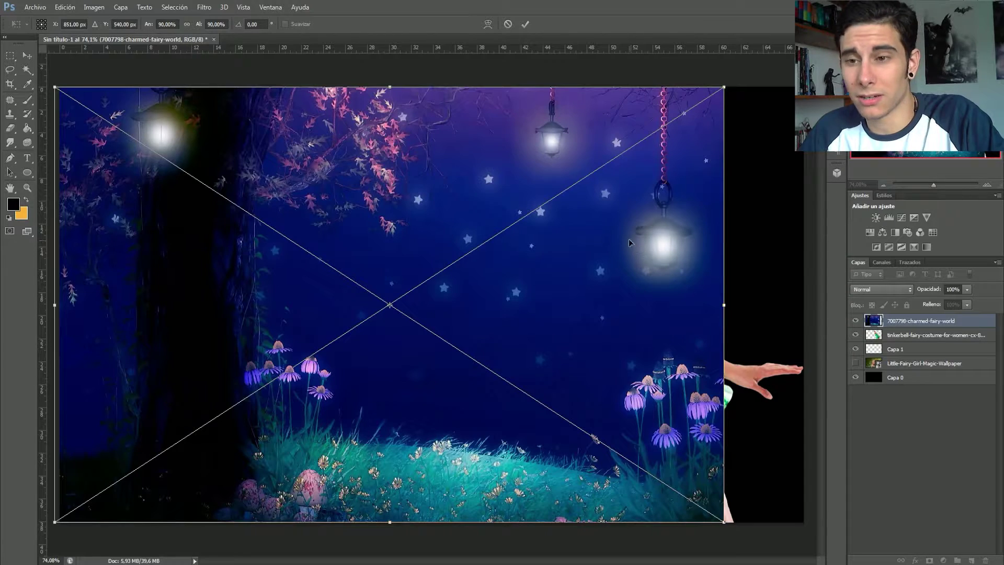
pyautogui.moveTo(724, 87); pyautogui.dragTo(837, 29)
pyautogui.moveTo(746, 229); pyautogui.dragTo(741, 253)
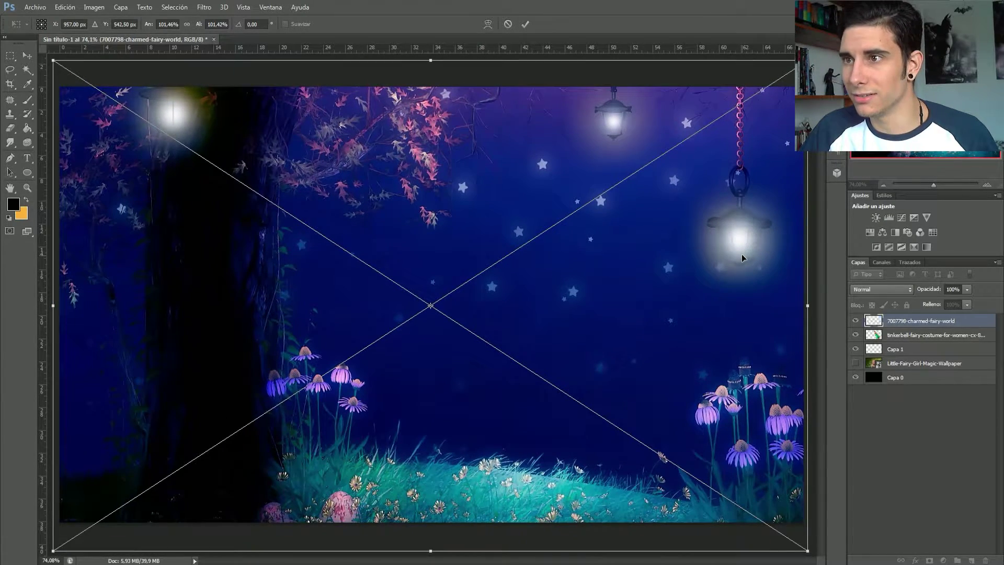
pyautogui.click(525, 24)
pyautogui.press('e')
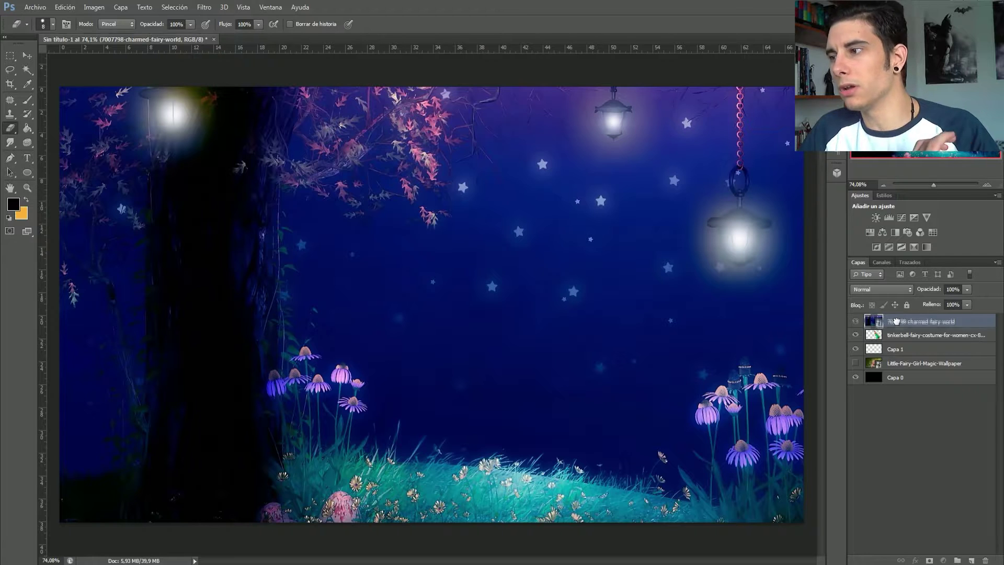
# Place the fairy-world background layer beneath the title and fairy layers, and shift the title lettering lower on the canvas
pyautogui.moveTo(897, 321); pyautogui.dragTo(905, 351)
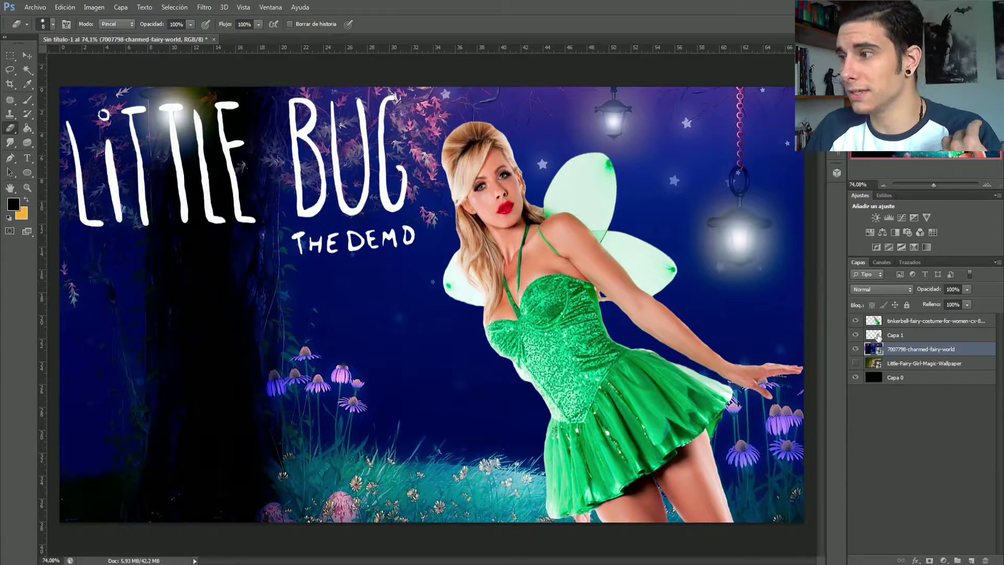
pyautogui.click(879, 337)
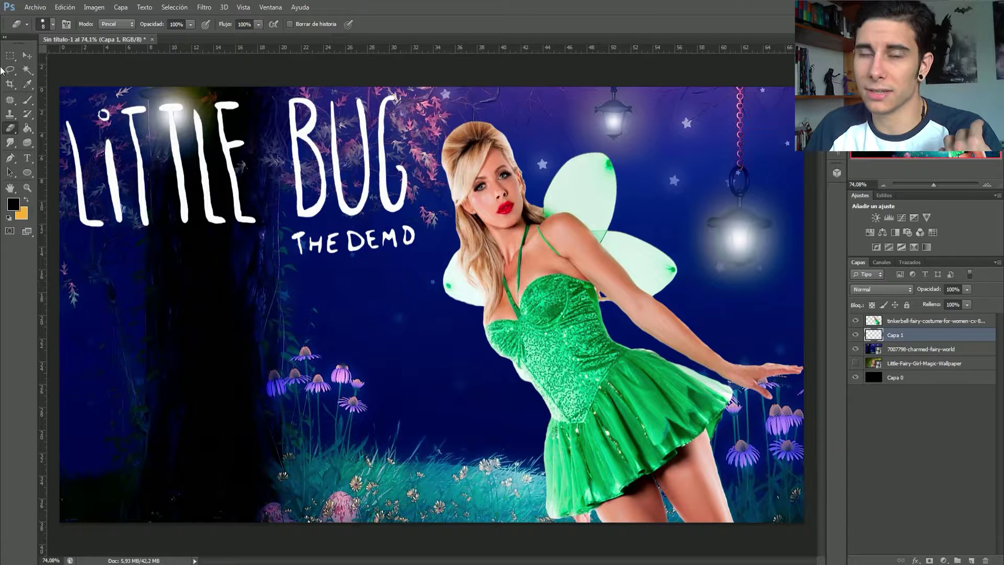
pyautogui.click(27, 54)
pyautogui.moveTo(270, 168); pyautogui.dragTo(280, 245)
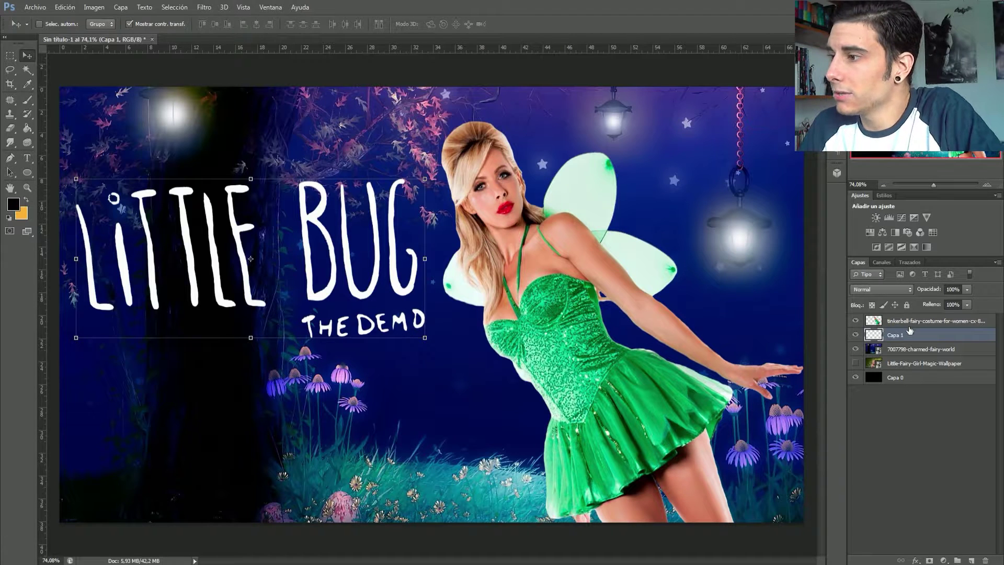
# Start a Levels adjustment on the fairy layer, raising the red channel's midtones slightly and setting the blue midtones to 1.56
pyautogui.click(949, 318)
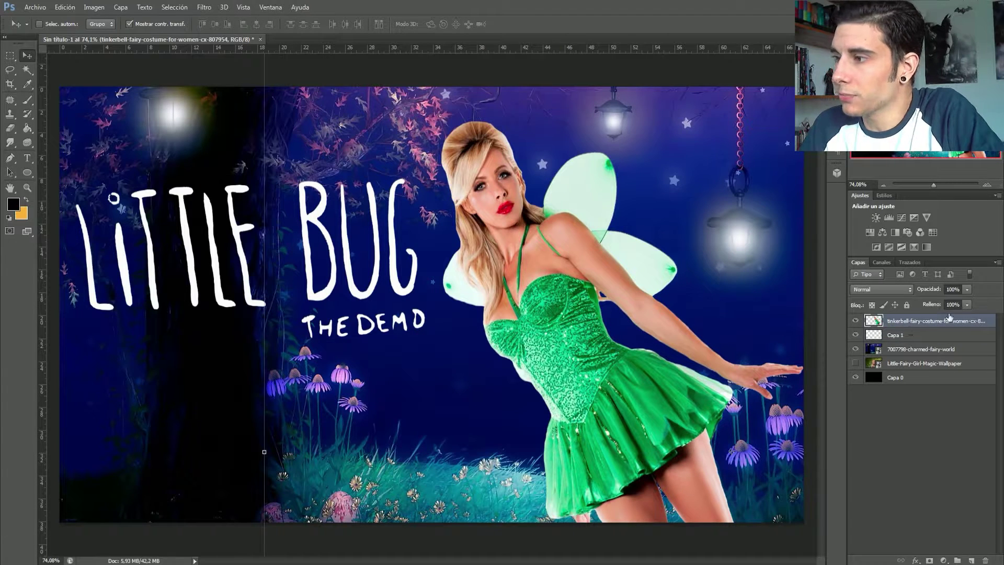
pyautogui.click(95, 8)
pyautogui.moveTo(108, 35)
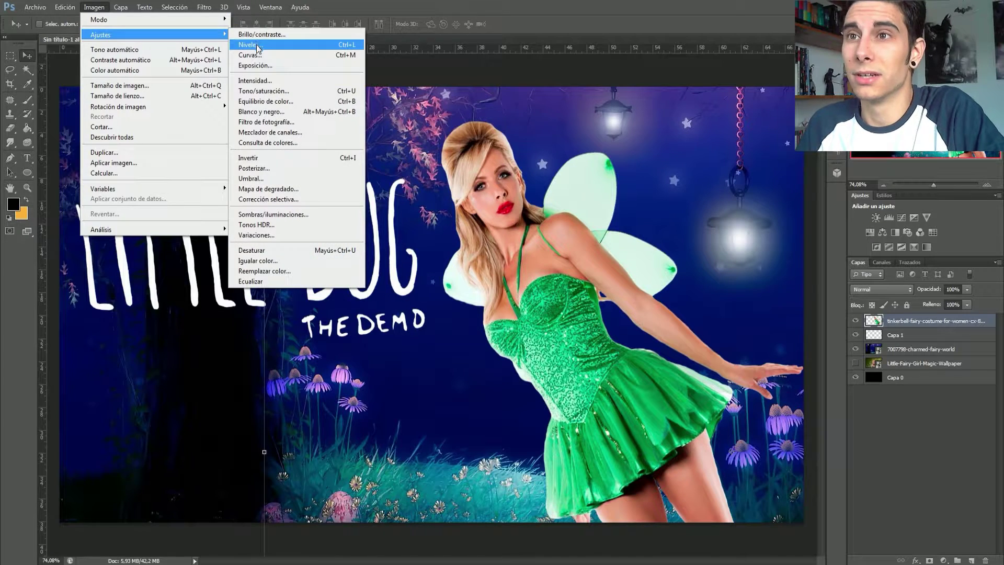
pyautogui.click(258, 46)
pyautogui.click(839, 287)
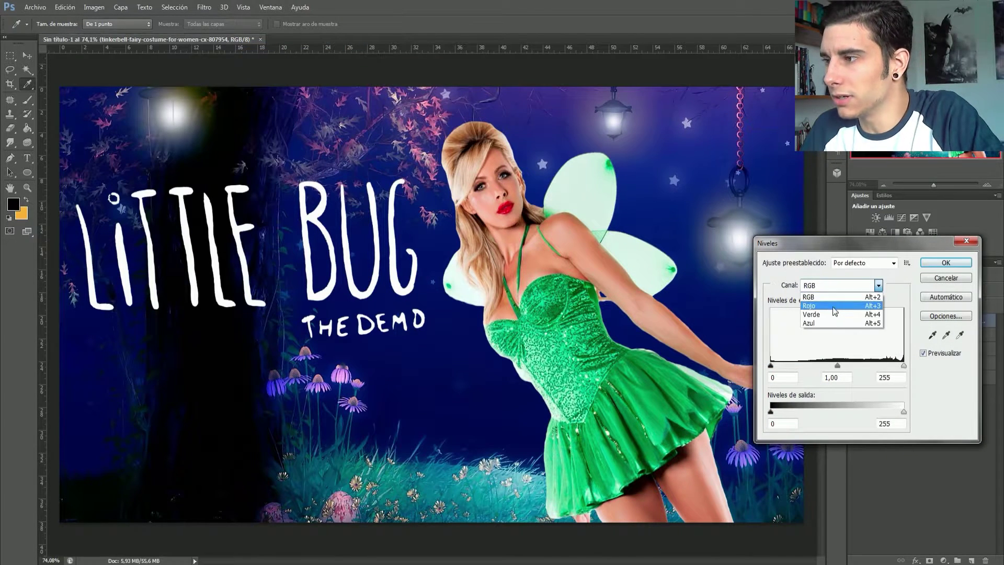
pyautogui.click(833, 307)
pyautogui.moveTo(839, 369); pyautogui.dragTo(832, 368)
pyautogui.click(840, 285)
pyautogui.click(833, 318)
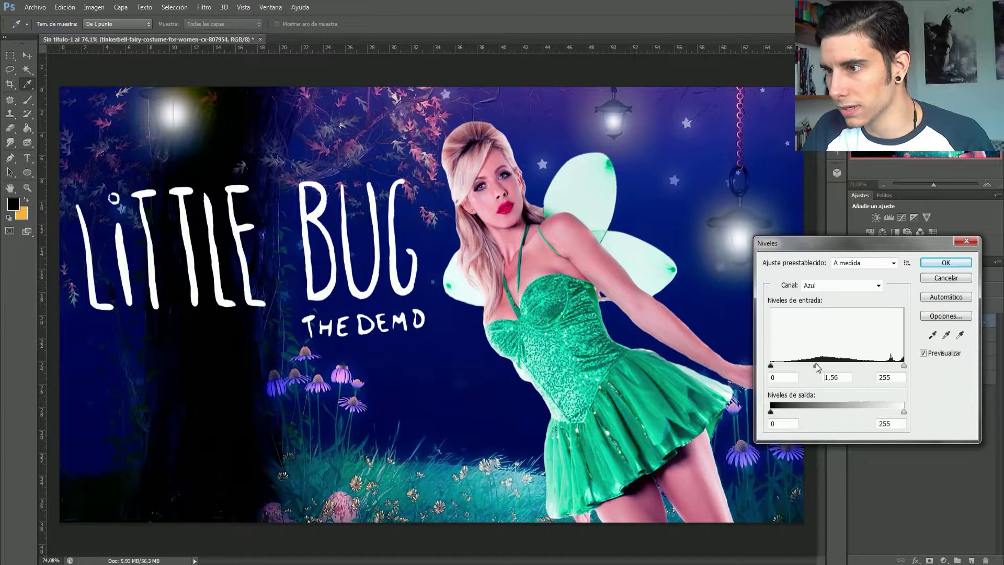
# Readjust the red channel's midtones, set the green midtones to 0.77 and apply the Levels to the fairy
pyautogui.click(840, 285)
pyautogui.click(833, 302)
pyautogui.moveTo(838, 368)
pyautogui.mouseDown()
pyautogui.moveTo(866, 369)
pyautogui.moveTo(850, 369)
pyautogui.mouseUp()
pyautogui.click(841, 285)
pyautogui.click(833, 310)
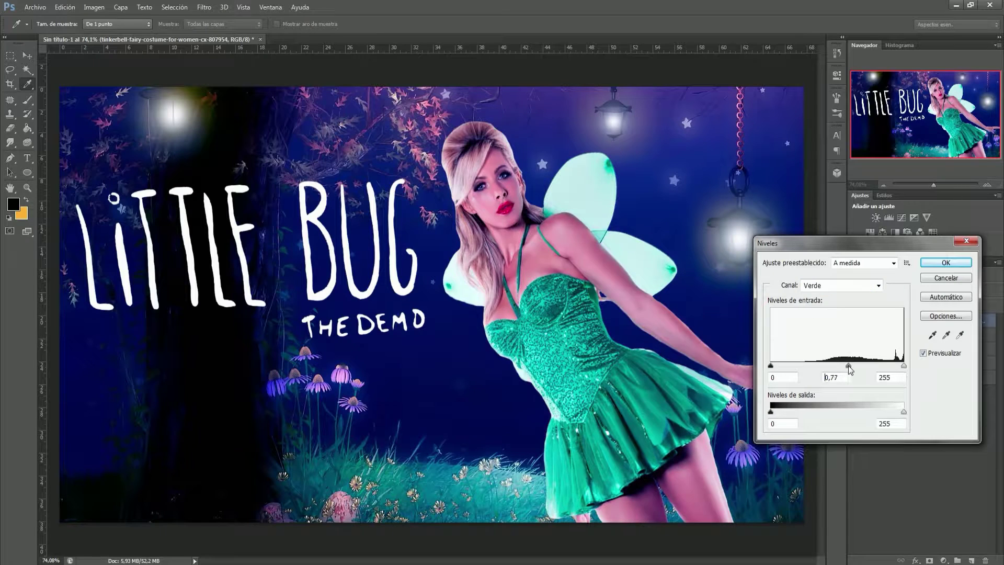
pyautogui.press('Return')
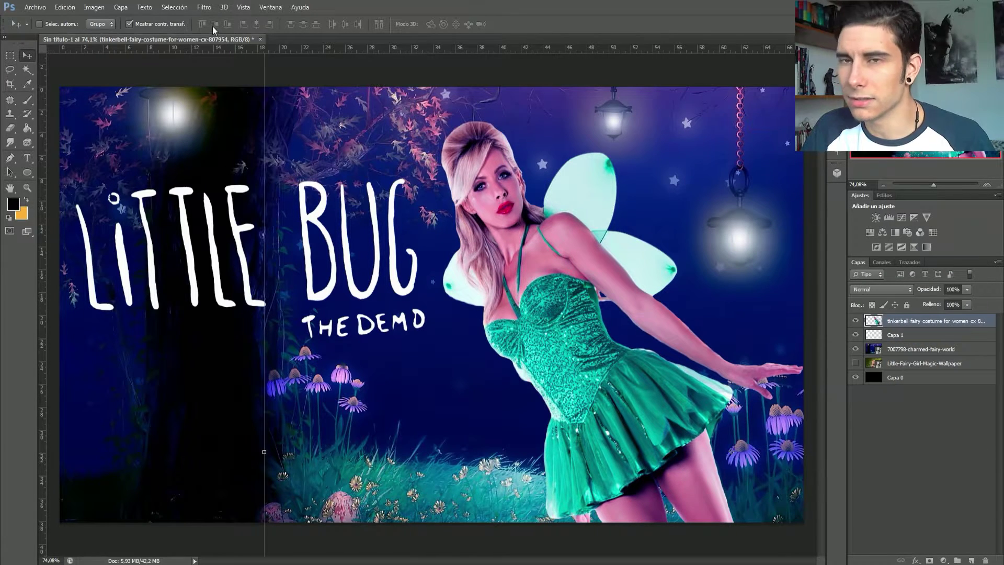
# Duplicate the recoloured fairy layer
pyautogui.rightClick(900, 322)
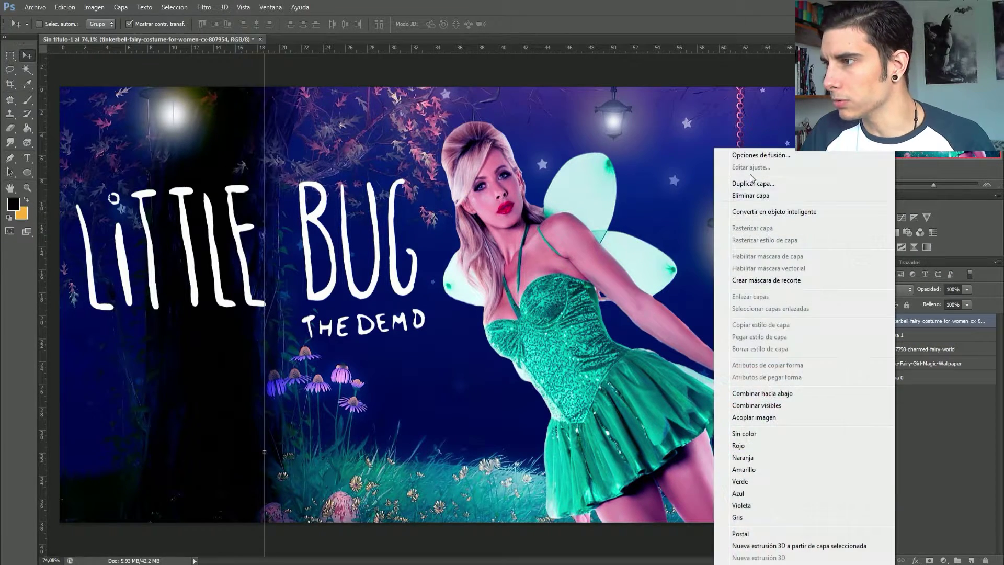
pyautogui.click(754, 184)
pyautogui.click(595, 176)
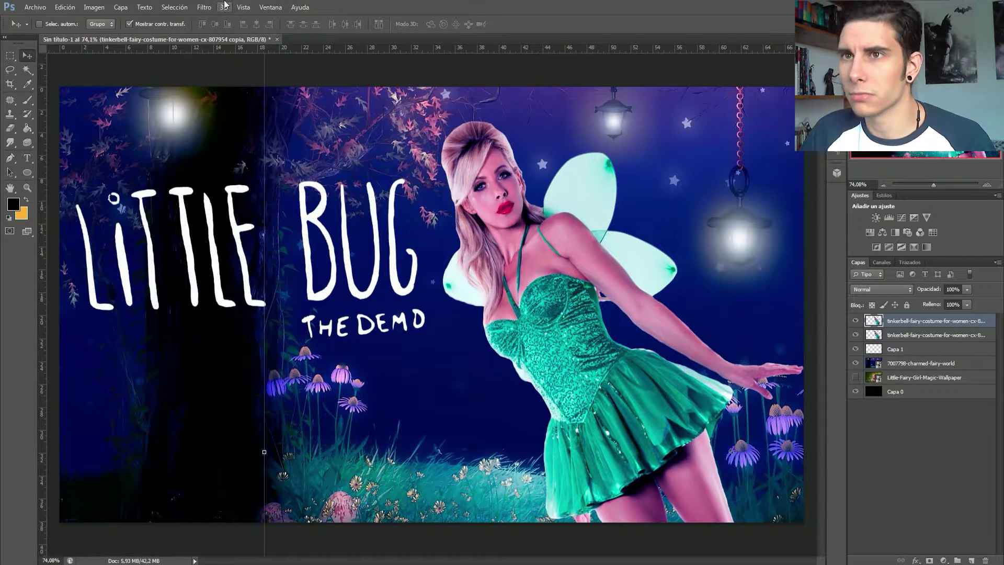
# Apply a Motion Blur at an angle of -22° to the fairy copy and place it beneath the sharp fairy layer
pyautogui.click(204, 7)
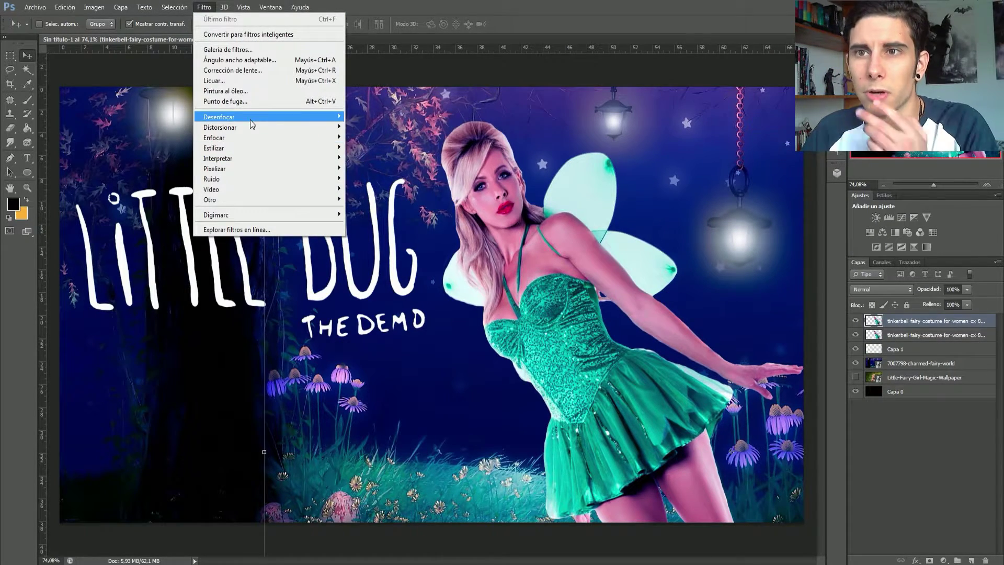
pyautogui.moveTo(267, 117)
pyautogui.click(398, 194)
pyautogui.moveTo(523, 113); pyautogui.dragTo(194, 124)
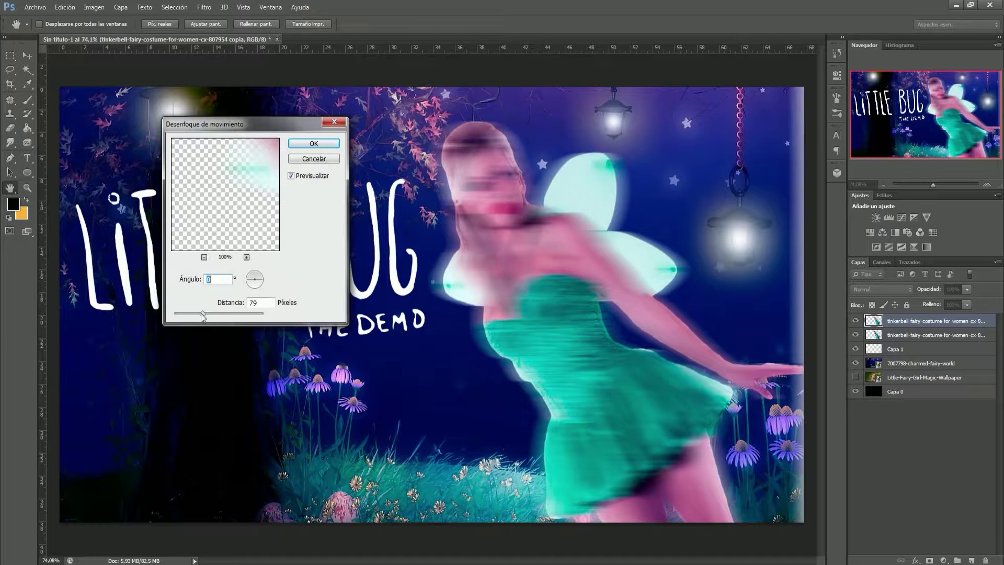
pyautogui.moveTo(203, 313); pyautogui.dragTo(186, 316)
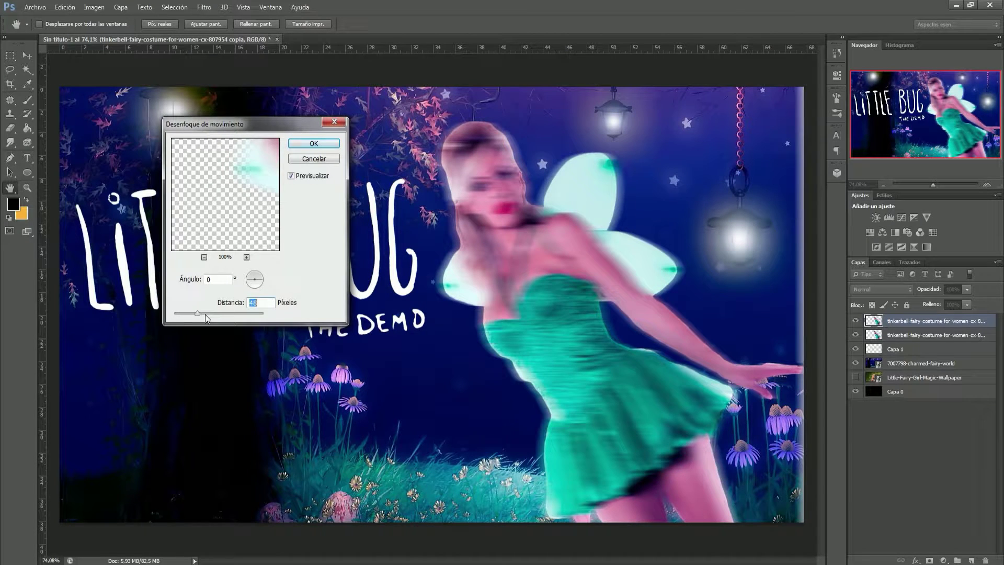
pyautogui.moveTo(260, 283); pyautogui.dragTo(270, 289)
pyautogui.moveTo(201, 312); pyautogui.dragTo(204, 312)
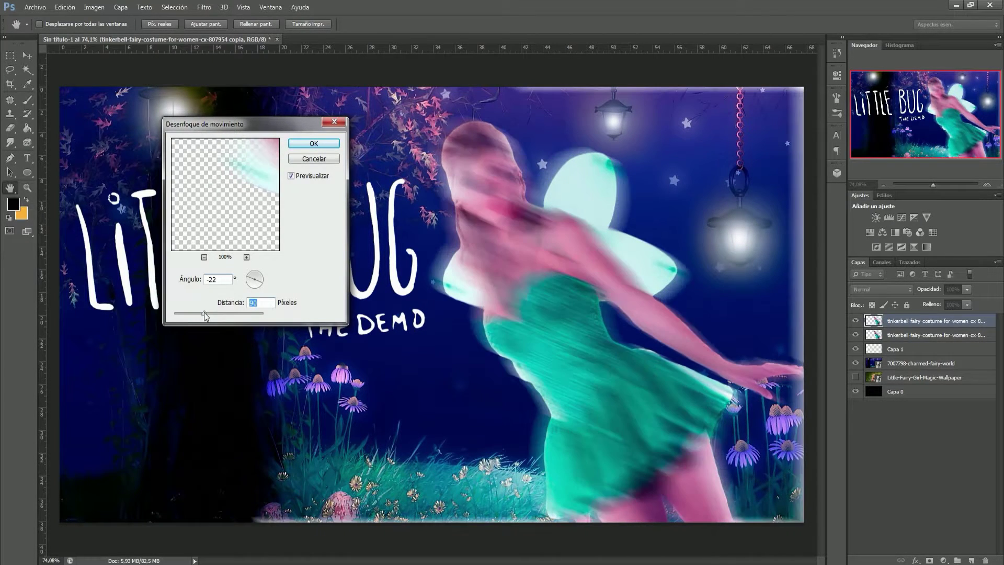
pyautogui.click(314, 144)
pyautogui.press('v')
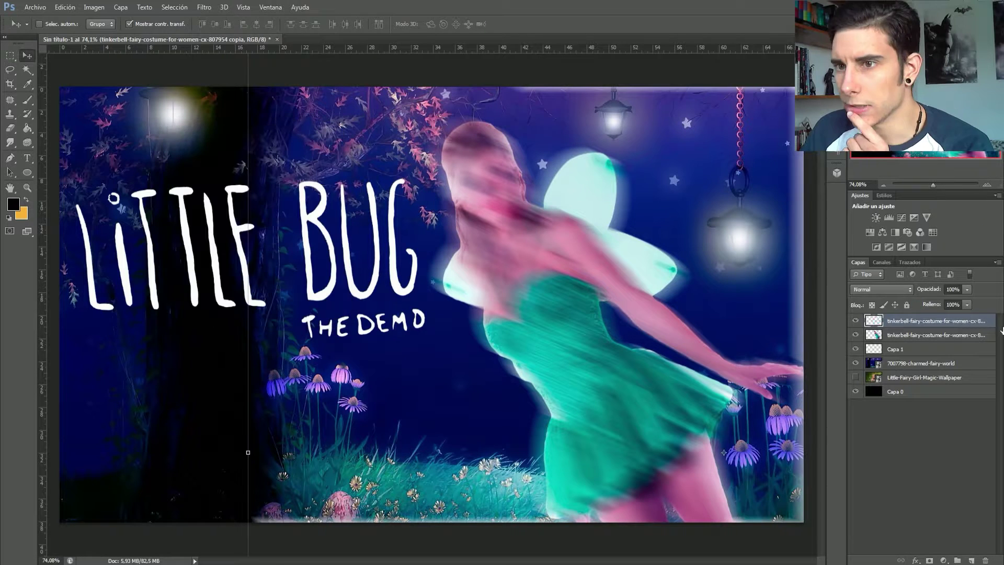
pyautogui.moveTo(891, 325); pyautogui.dragTo(894, 343)
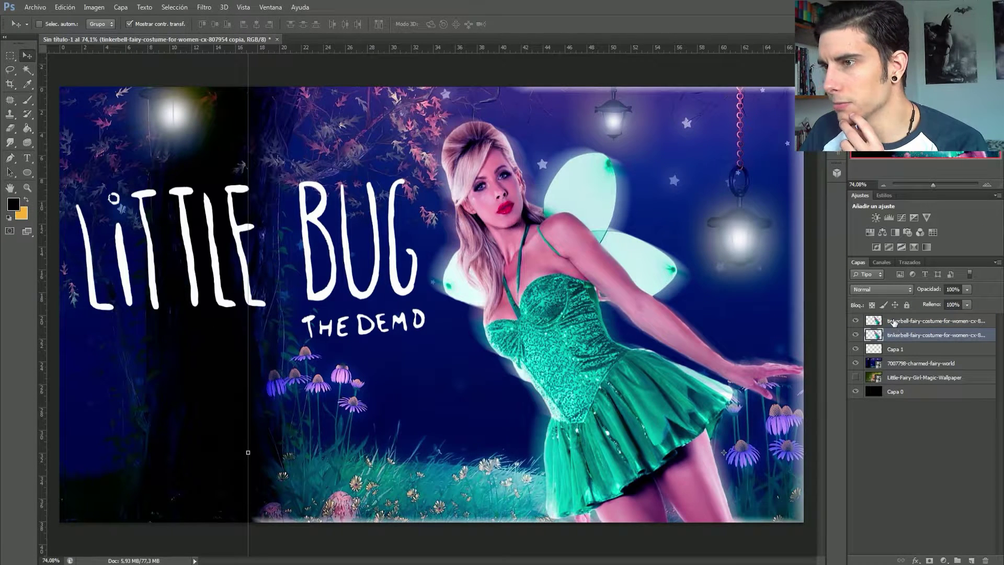
# Erase the motion blur along the fairy's front edge, from the hair down to the skirt, with a soft 101 px eraser at 0% hardness
pyautogui.click(9, 129)
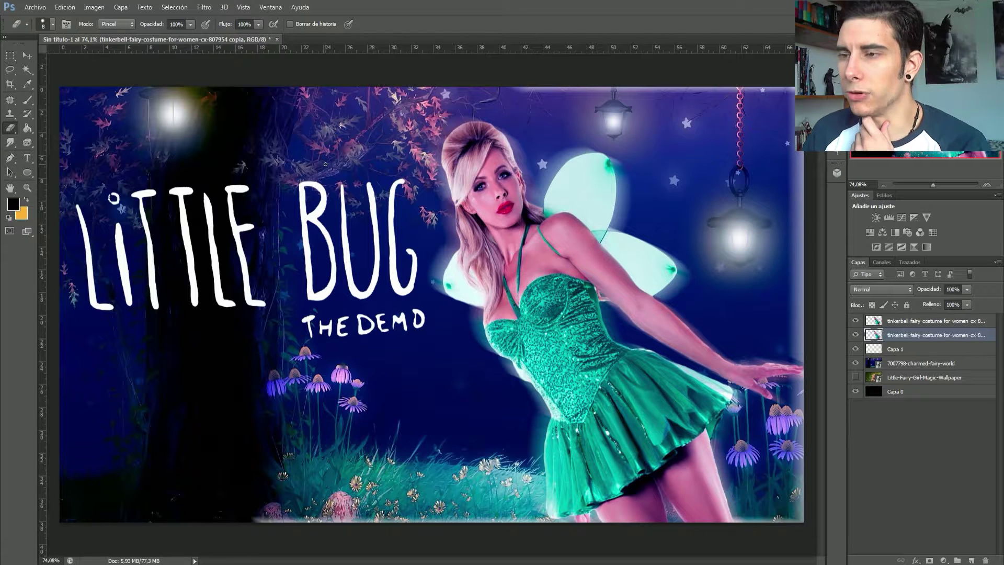
pyautogui.rightClick(483, 269)
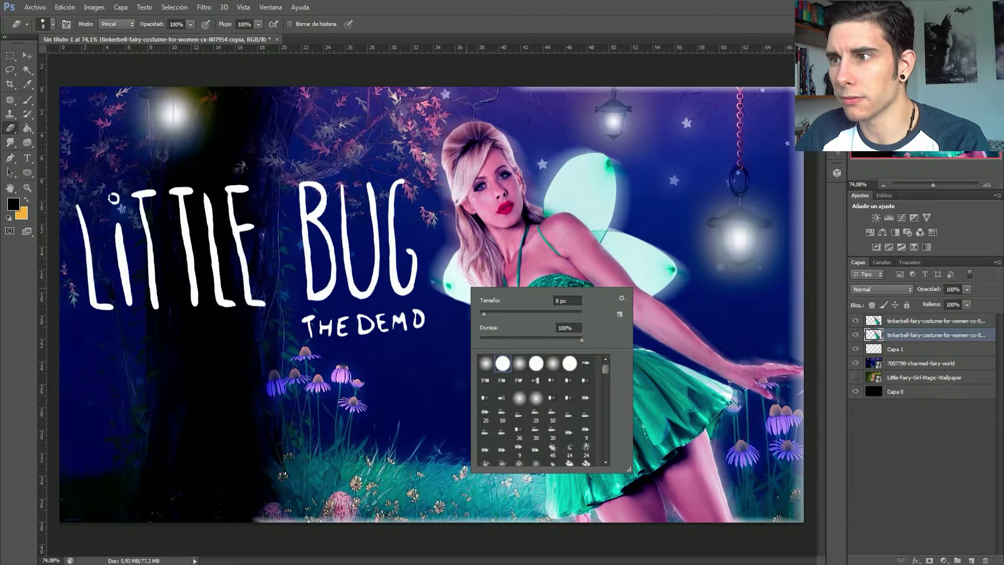
pyautogui.click(499, 312)
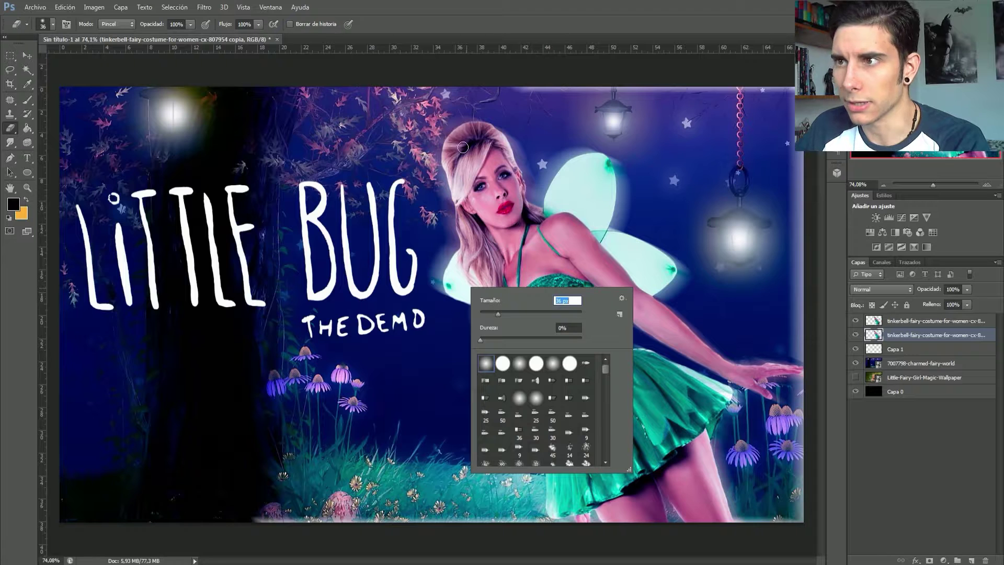
pyautogui.press('Return')
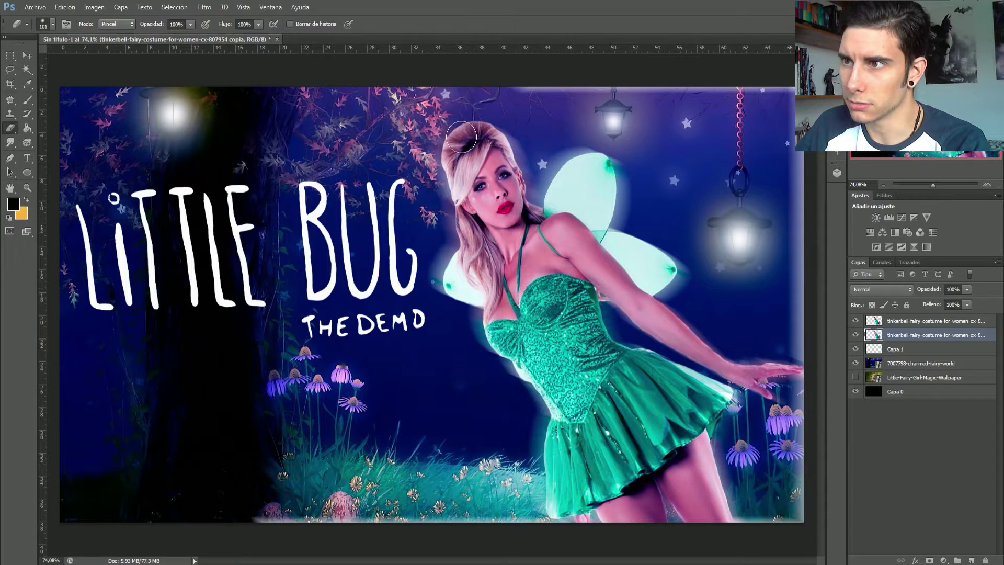
pyautogui.moveTo(460, 141)
pyautogui.mouseDown()
pyautogui.moveTo(444, 188)
pyautogui.moveTo(450, 246)
pyautogui.moveTo(473, 306)
pyautogui.moveTo(498, 316)
pyautogui.mouseUp()
pyautogui.moveTo(520, 368)
pyautogui.mouseDown()
pyautogui.moveTo(541, 392)
pyautogui.moveTo(544, 454)
pyautogui.mouseUp()
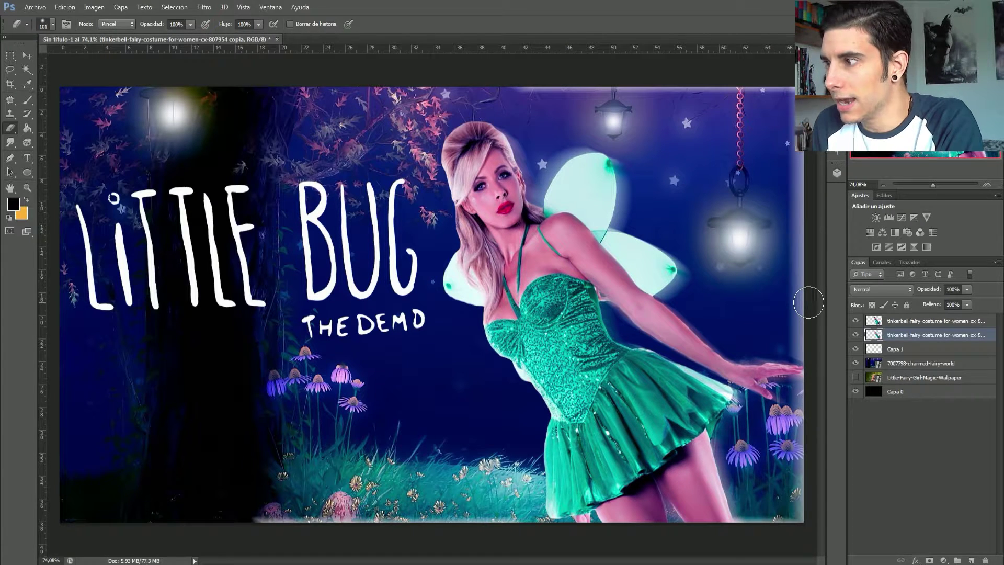
# Select the sharp fairy layer and set the eraser to 168 px with 100% hardness
pyautogui.click(894, 321)
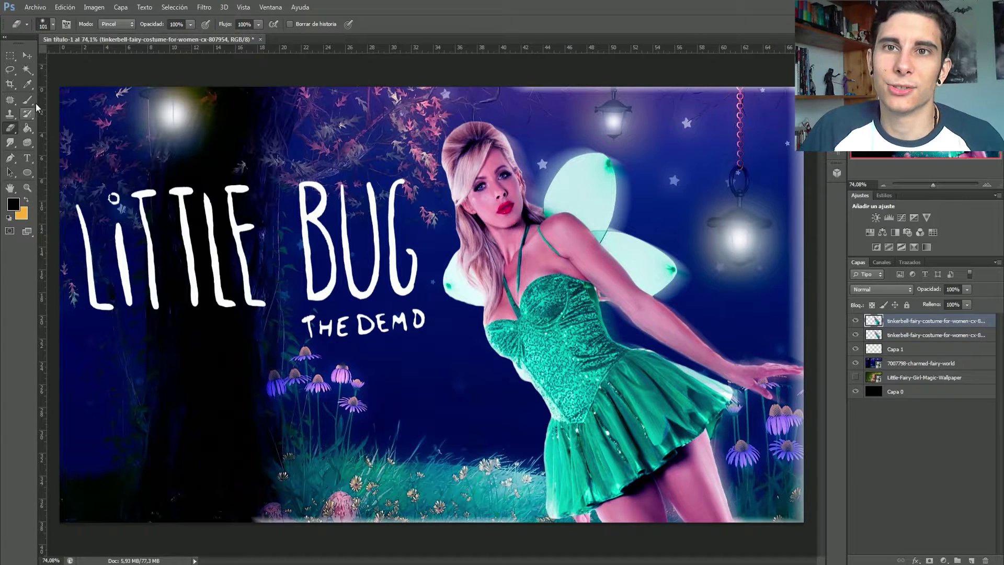
pyautogui.rightClick(448, 320)
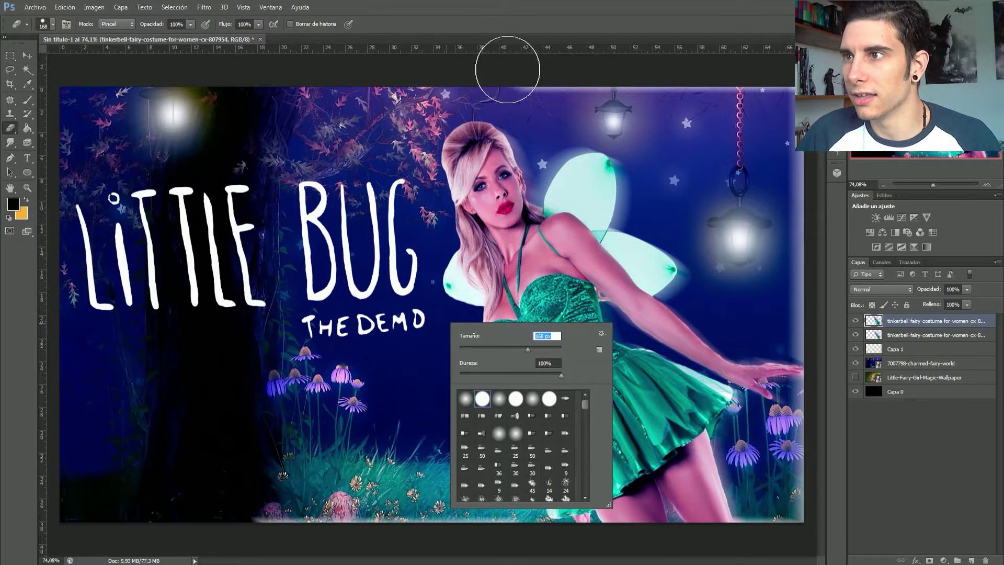
pyautogui.press('Return')
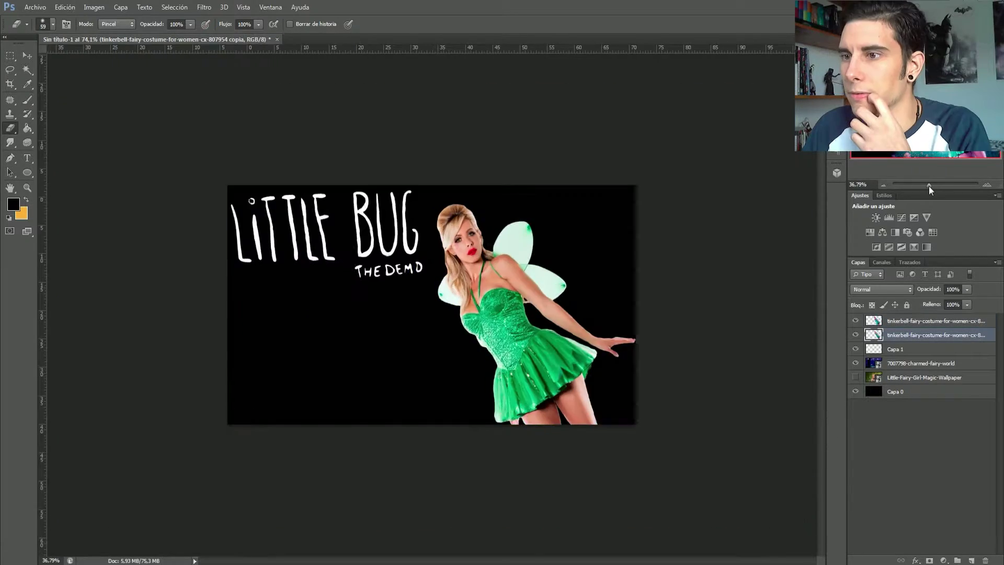
# Place the portrait photo IMG_20161014_164757 from the Little Bug Demo folder into the document and scale it to about 14%
pyautogui.moveTo(929, 187); pyautogui.dragTo(931, 187)
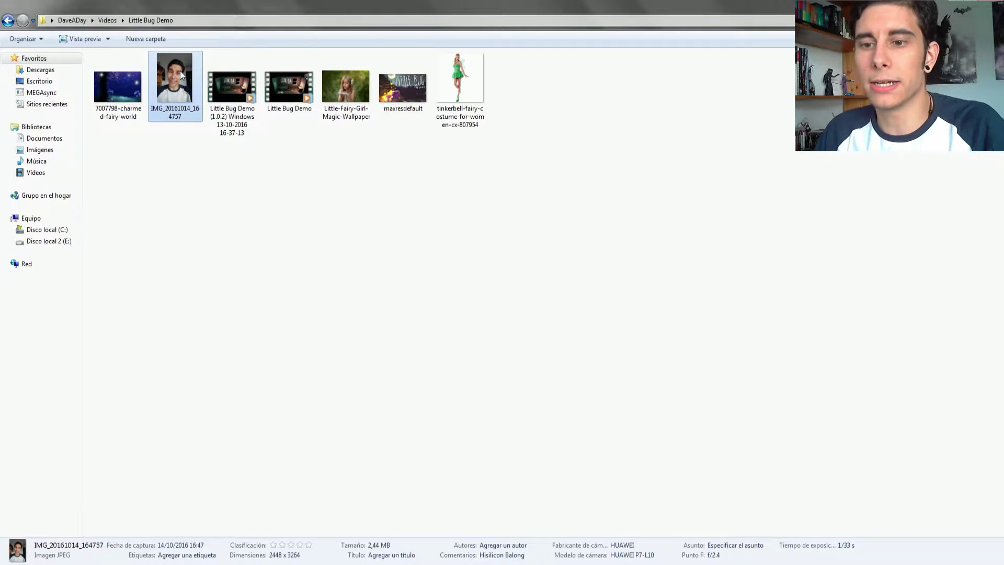
pyautogui.moveTo(181, 74); pyautogui.dragTo(341, 324)
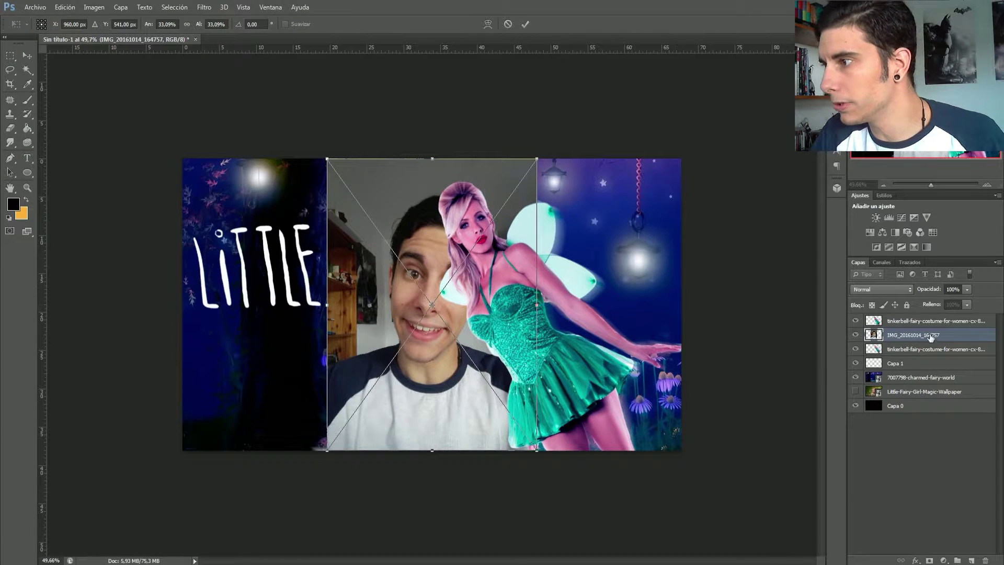
pyautogui.moveTo(471, 288); pyautogui.dragTo(421, 257)
pyautogui.moveTo(490, 125); pyautogui.dragTo(401, 248)
pyautogui.moveTo(369, 333); pyautogui.dragTo(447, 247)
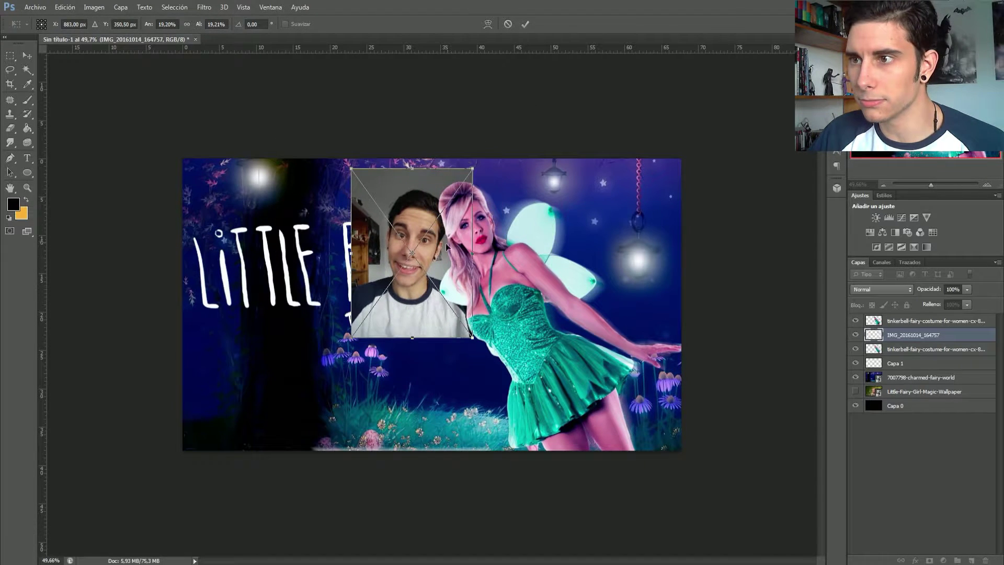
pyautogui.moveTo(474, 170); pyautogui.dragTo(439, 215)
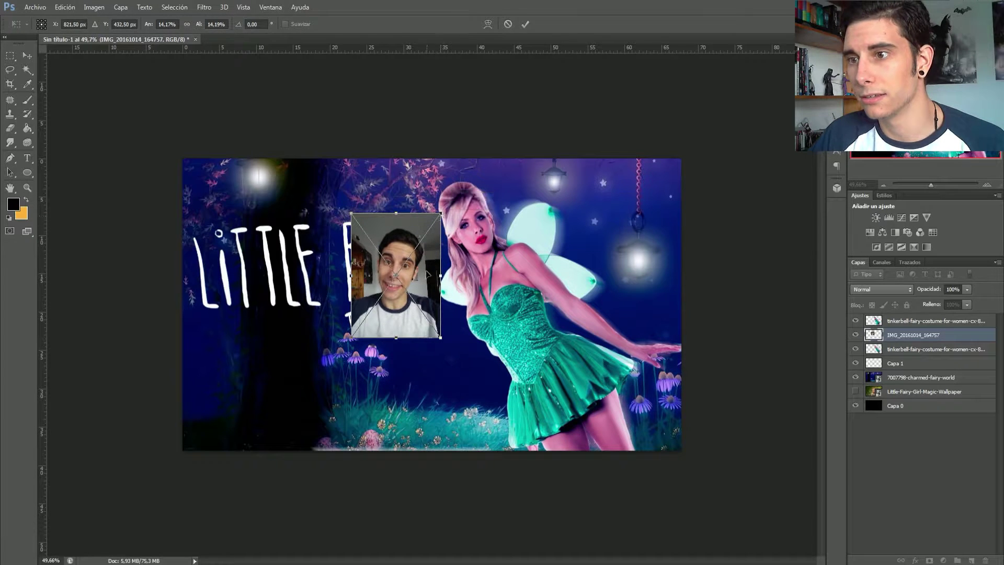
# Position the portrait photo over the fairy's head and bring its layer to the top of the stack
pyautogui.moveTo(423, 283); pyautogui.dragTo(510, 221)
pyautogui.click(526, 26)
pyautogui.press('e')
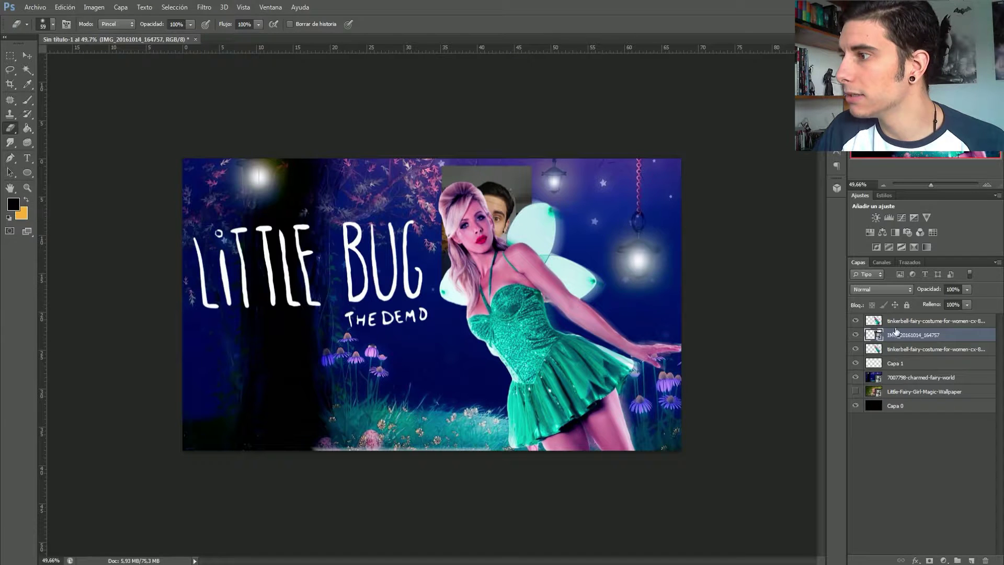
pyautogui.moveTo(891, 340); pyautogui.dragTo(892, 314)
# Try to erase the portrait photo's background while it is still a smart object
pyautogui.moveTo(934, 188); pyautogui.dragTo(938, 187)
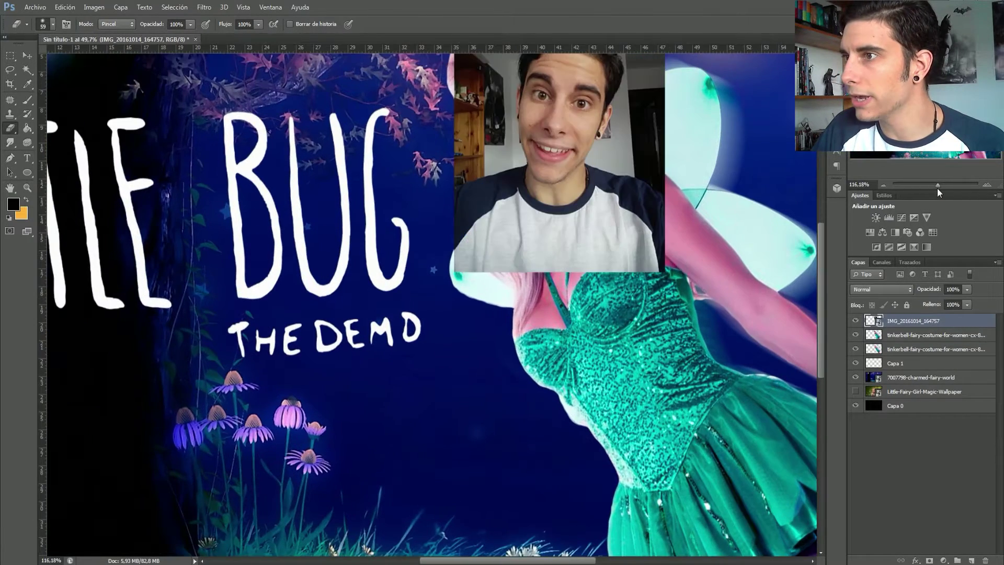
pyautogui.moveTo(669, 143); pyautogui.dragTo(469, 281)
pyautogui.click(469, 281)
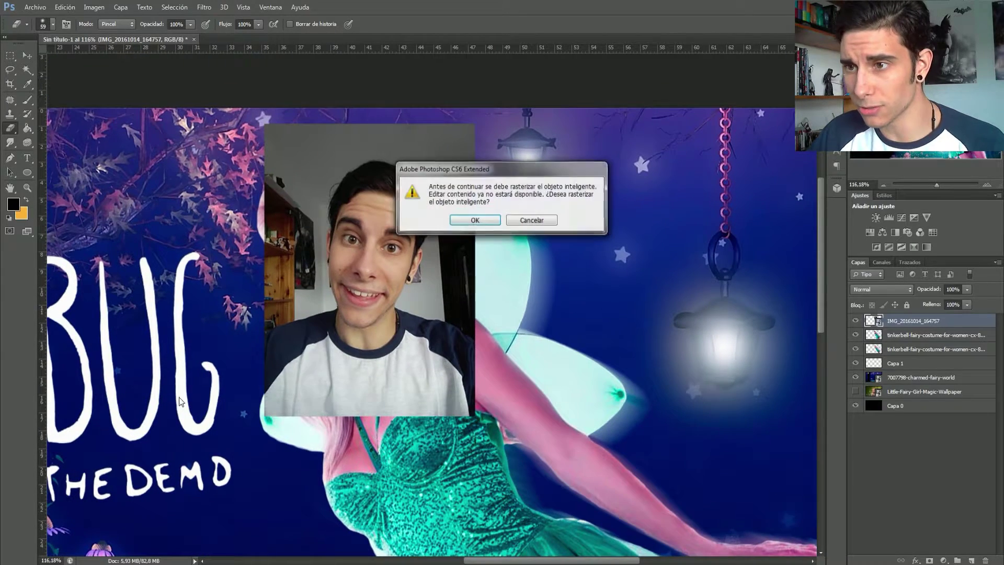
pyautogui.click(532, 220)
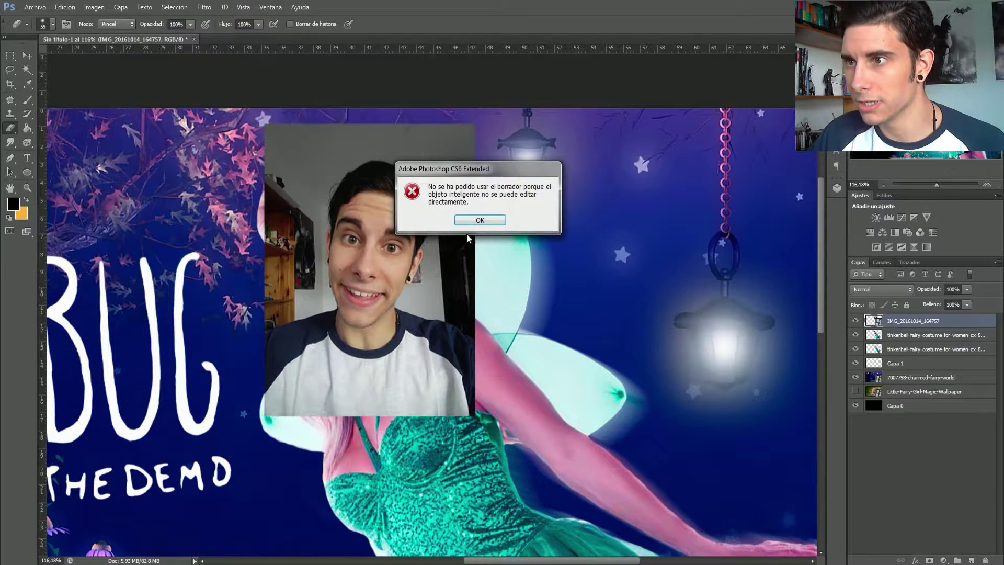
pyautogui.click(528, 220)
# Shift the portrait photo slightly lower and towards the title so its face sits over the fairy's head
pyautogui.press('v')
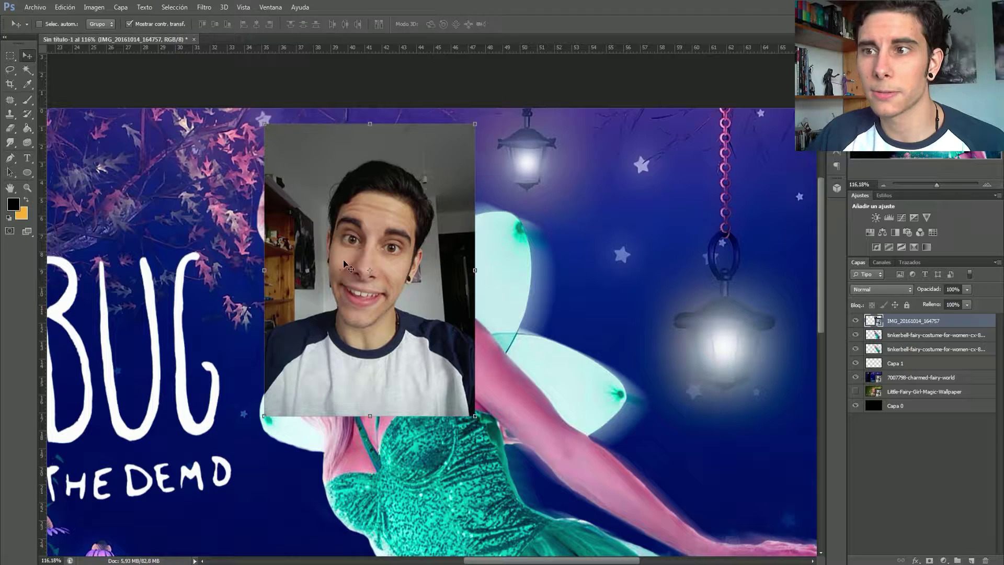
pyautogui.moveTo(366, 262)
pyautogui.mouseDown()
pyautogui.moveTo(270, 294)
pyautogui.moveTo(304, 281)
pyautogui.mouseUp()
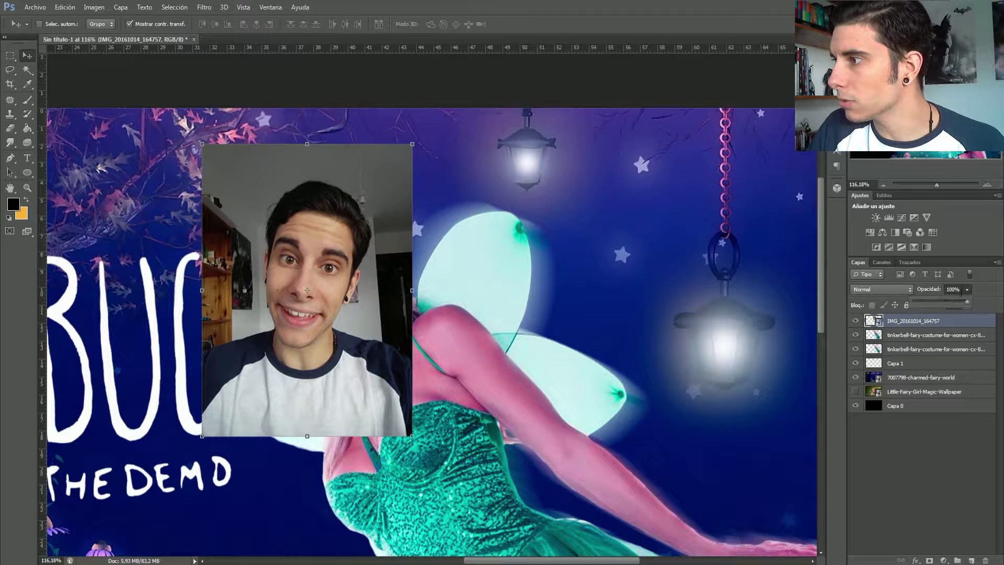
# Lower the portrait layer's opacity to 43% and shift the photo across so its face overlaps the fairy's face
pyautogui.click(929, 301)
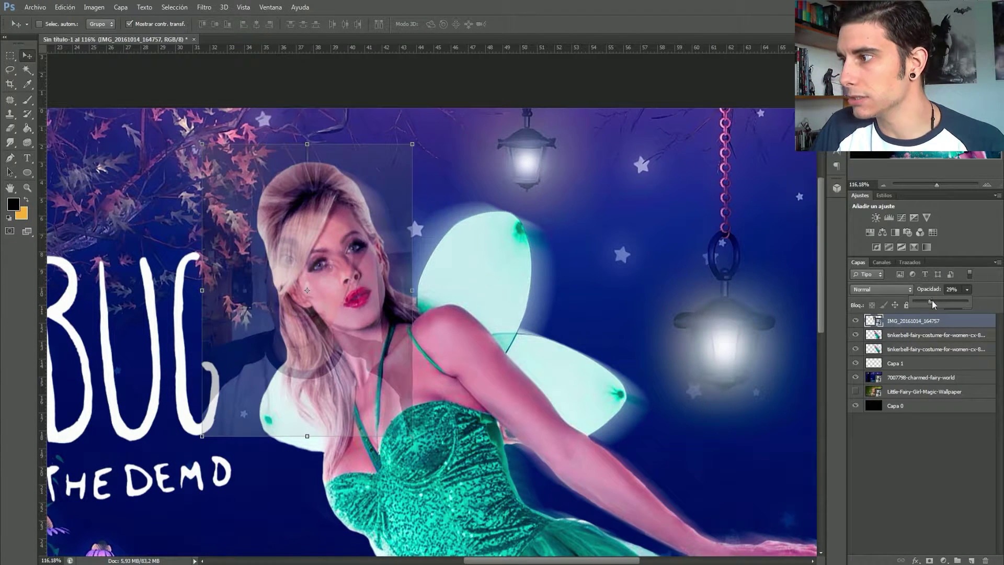
pyautogui.moveTo(936, 302); pyautogui.dragTo(937, 302)
pyautogui.moveTo(384, 350); pyautogui.dragTo(422, 354)
# Flip the portrait photo horizontally, then rotate and nudge it to match the tilt of the fairy's head
pyautogui.click(65, 7)
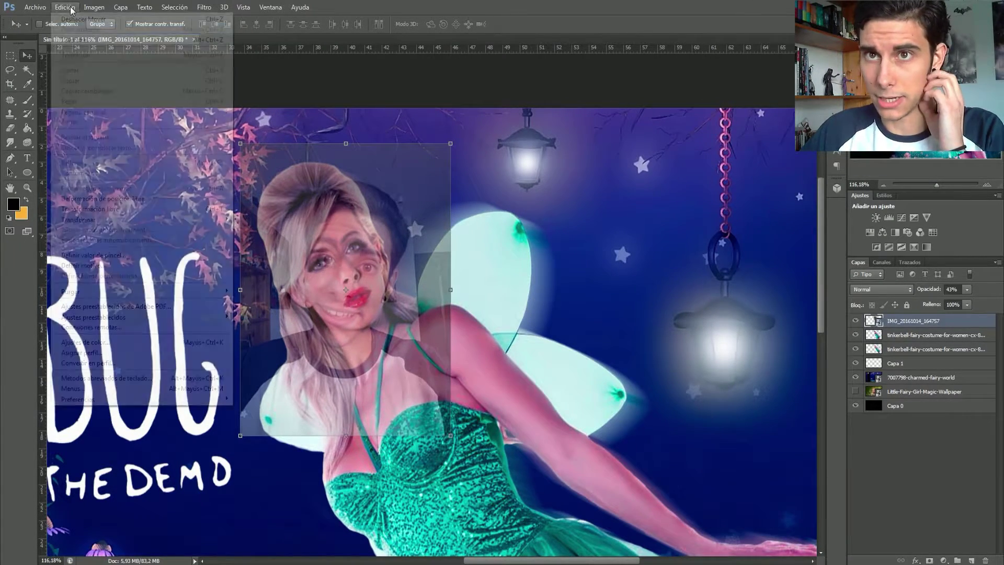
pyautogui.moveTo(133, 220)
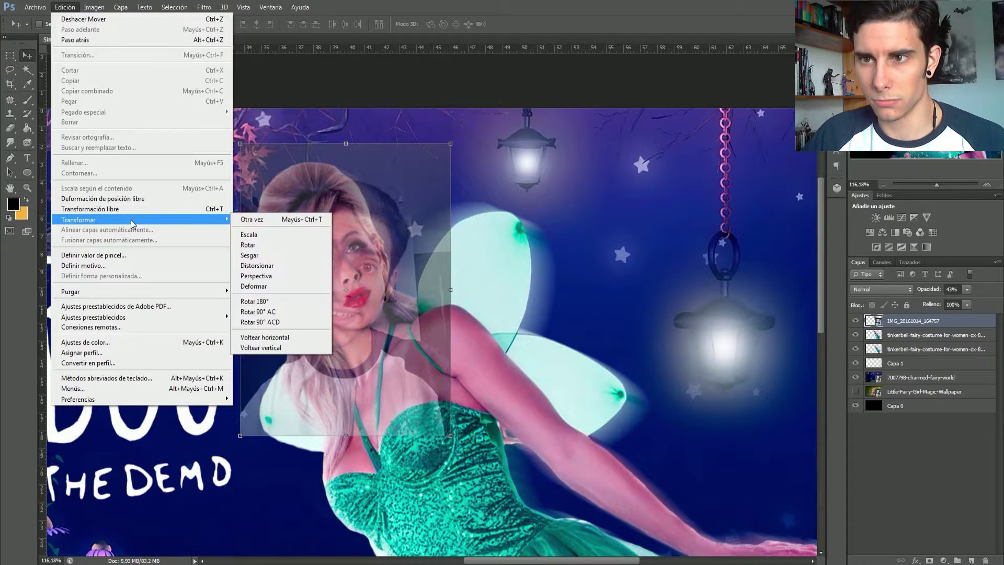
pyautogui.click(269, 337)
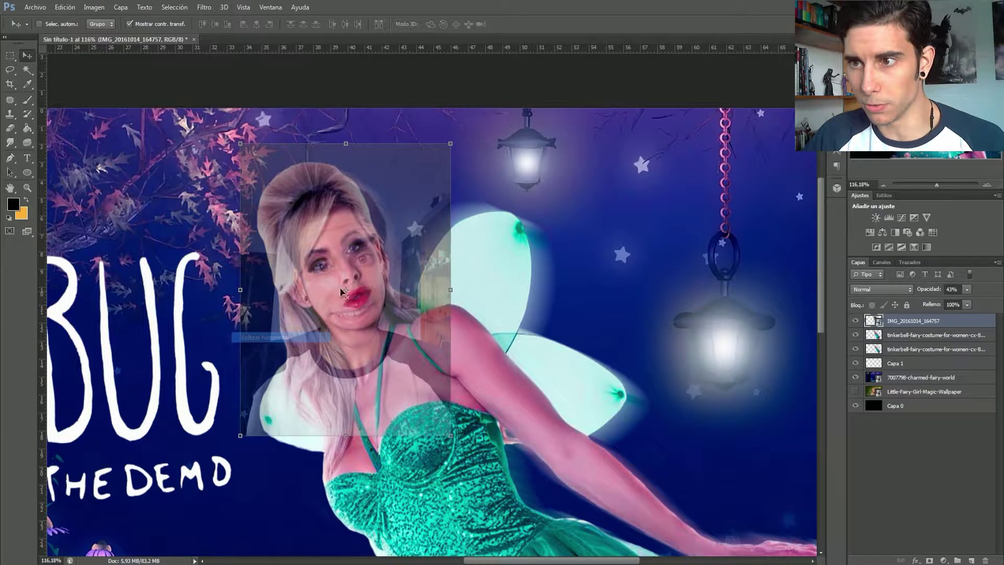
pyautogui.moveTo(455, 441); pyautogui.dragTo(479, 387)
pyautogui.moveTo(415, 350)
pyautogui.mouseDown()
pyautogui.moveTo(415, 340)
pyautogui.moveTo(418, 350)
pyautogui.mouseUp()
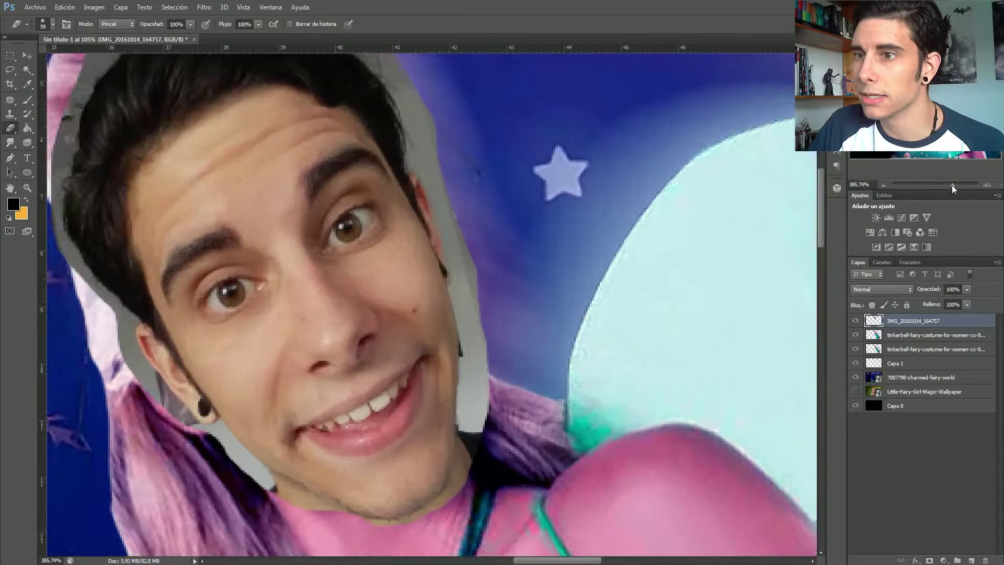
# Reduce the portrait layer's opacity to 62% and erase its dark hair and grey background over the fairy's hair
pyautogui.moveTo(952, 184); pyautogui.dragTo(949, 184)
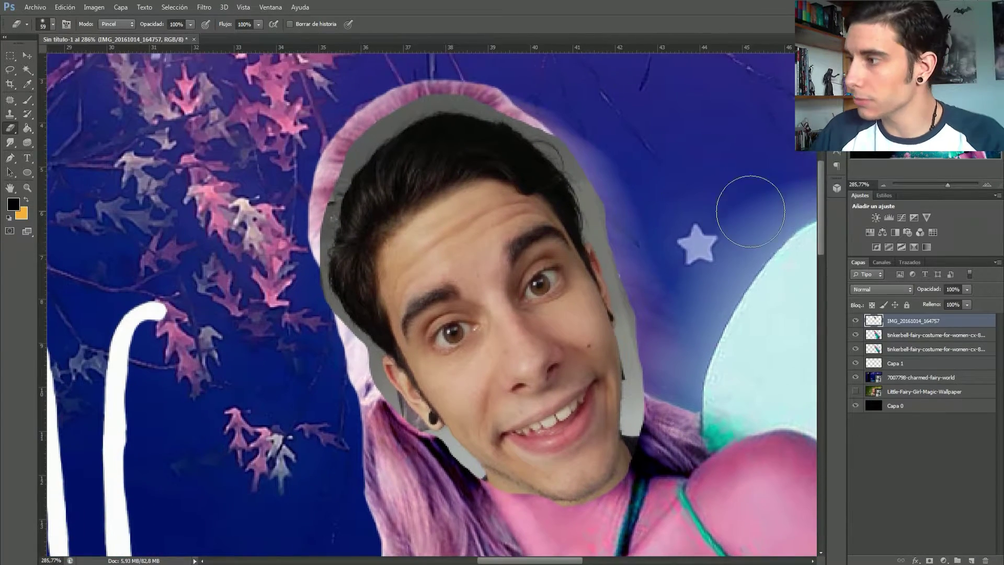
pyautogui.click(967, 289)
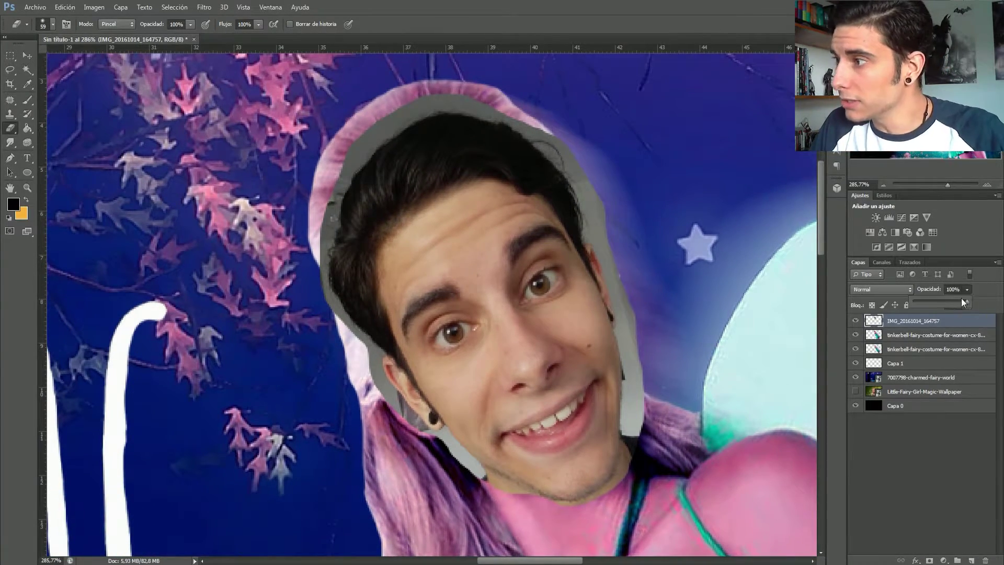
pyautogui.moveTo(967, 302); pyautogui.dragTo(948, 302)
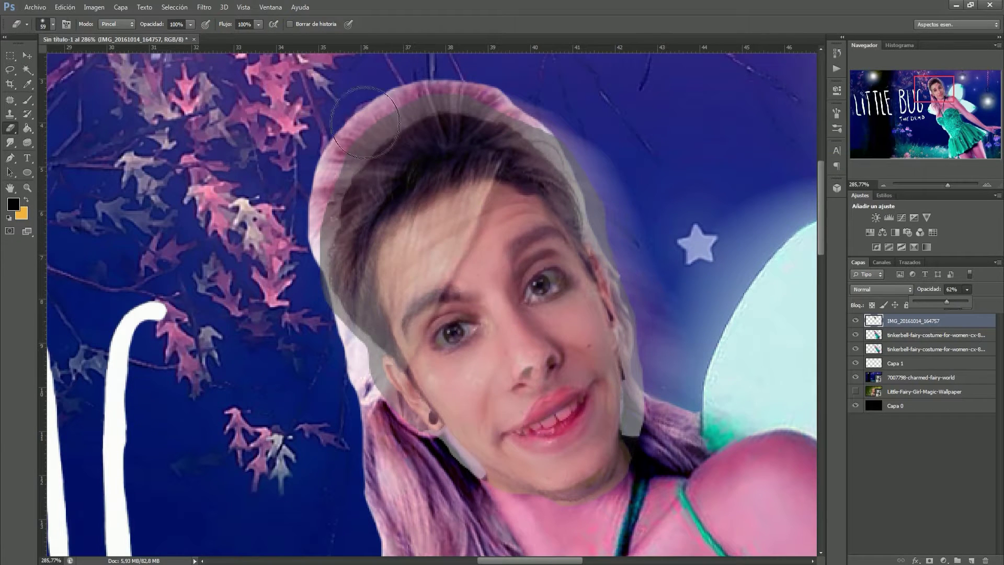
pyautogui.moveTo(372, 107)
pyautogui.mouseDown()
pyautogui.moveTo(391, 150)
pyautogui.moveTo(463, 113)
pyautogui.moveTo(418, 231)
pyautogui.moveTo(346, 223)
pyautogui.mouseUp()
pyautogui.moveTo(419, 120)
pyautogui.mouseDown()
pyautogui.moveTo(617, 172)
pyautogui.moveTo(673, 314)
pyautogui.moveTo(669, 418)
pyautogui.mouseUp()
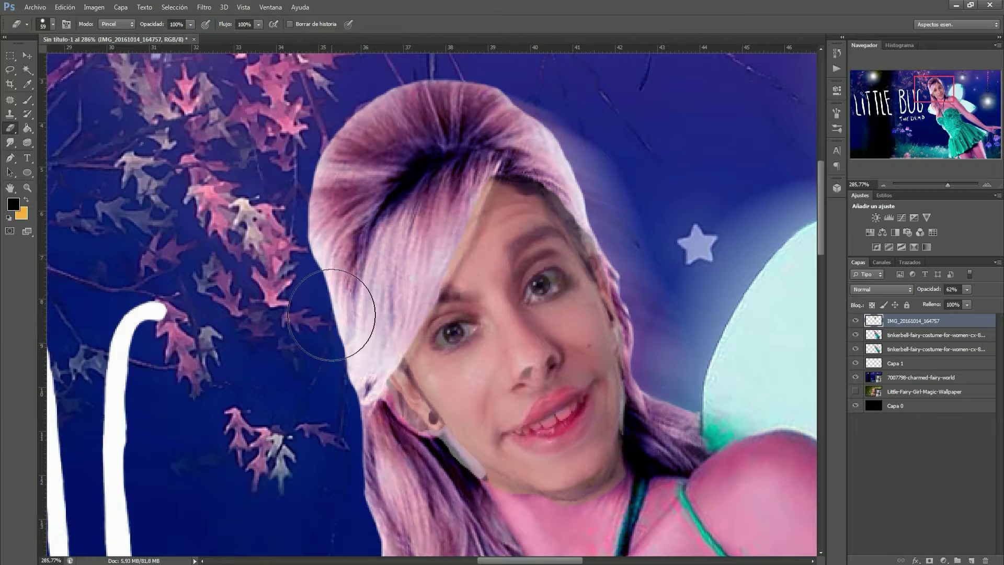
pyautogui.moveTo(336, 414); pyautogui.dragTo(289, 346)
# Erase the portrait's ear and the leftovers around its jaw and neck with a 25 px eraser, raising the layer opacity to 82%
pyautogui.rightClick(361, 386)
pyautogui.moveTo(361, 386); pyautogui.dragTo(358, 386)
pyautogui.moveTo(314, 296); pyautogui.dragTo(346, 320)
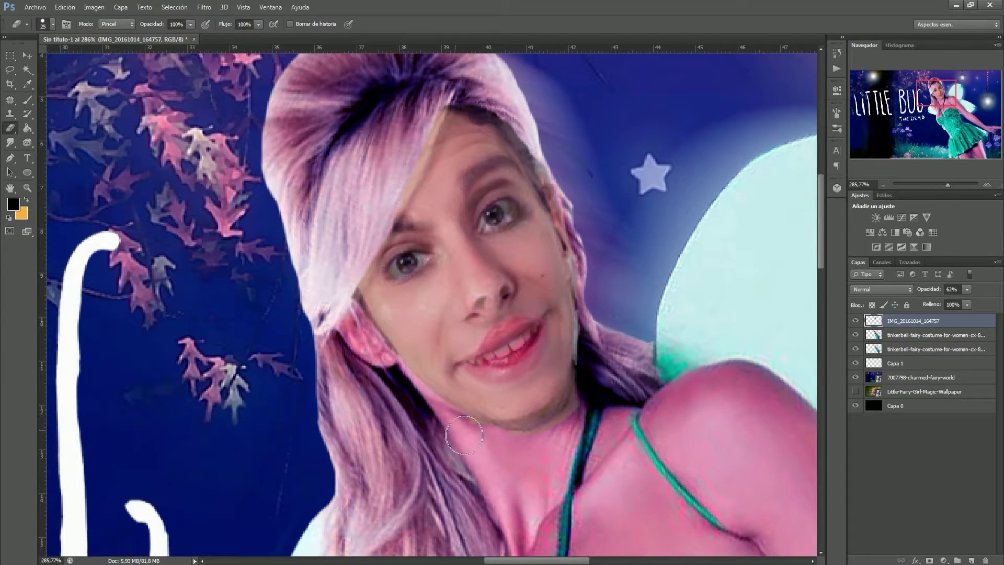
pyautogui.scroll(2, 464, 435)
pyautogui.moveTo(967, 290); pyautogui.dragTo(978, 301)
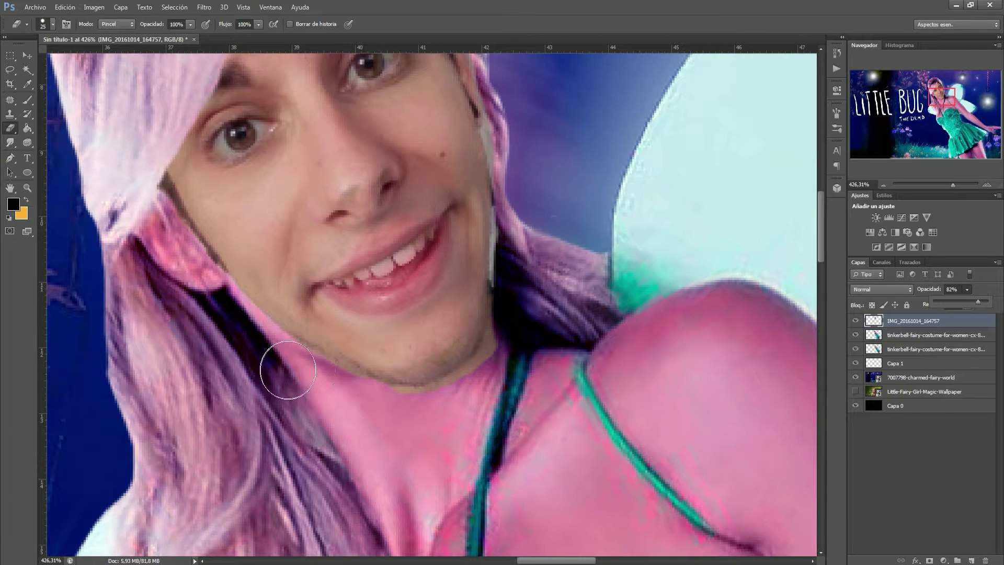
pyautogui.click(288, 370)
pyautogui.moveTo(510, 344)
pyautogui.mouseDown()
pyautogui.moveTo(517, 253)
pyautogui.moveTo(500, 250)
pyautogui.moveTo(491, 378)
pyautogui.mouseUp()
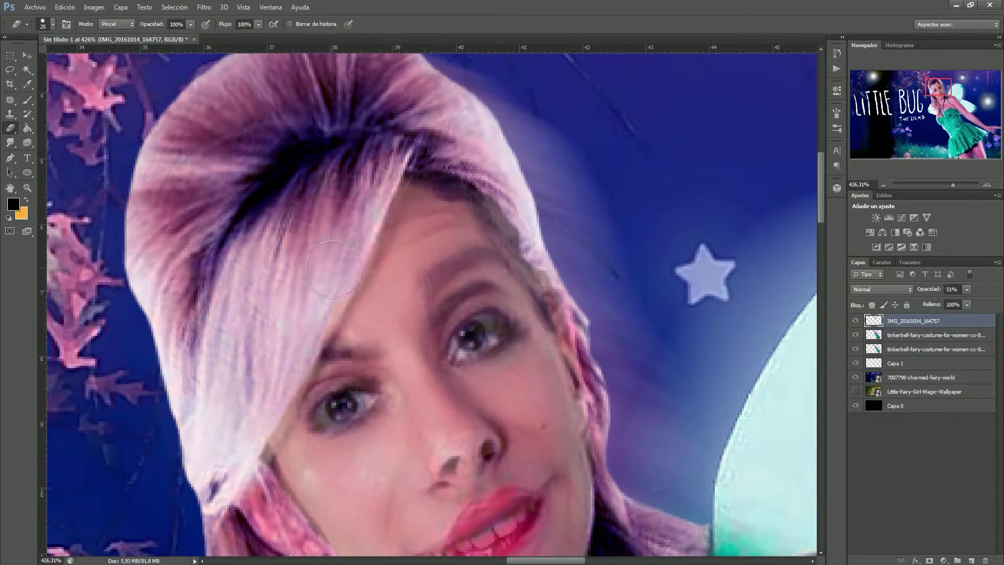
# Erase the portrait's edges along the fairy's fringe and hairline at 51% and 14% layer opacity, then restore the opacity to 100%
pyautogui.moveTo(240, 408); pyautogui.dragTo(355, 266)
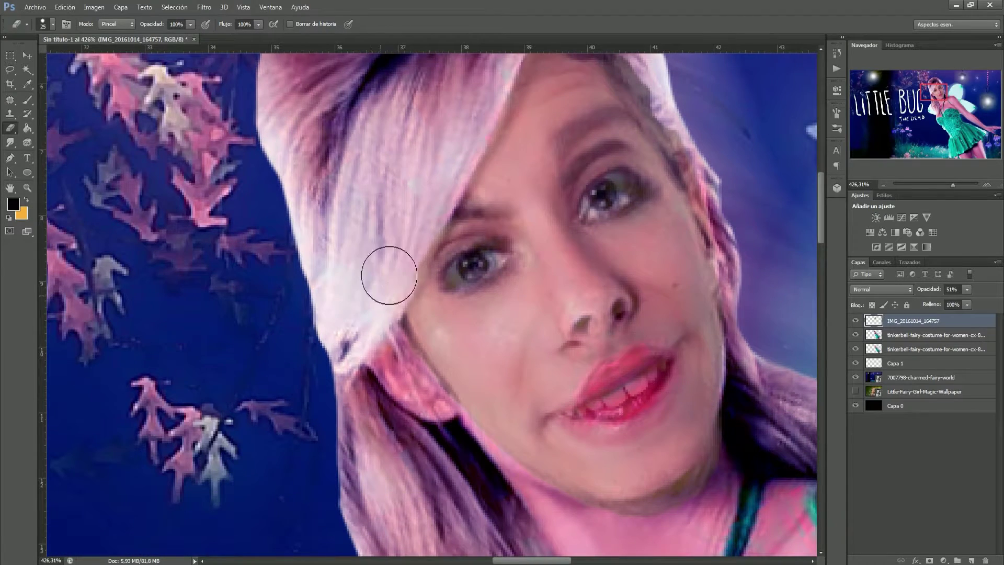
pyautogui.moveTo(467, 121); pyautogui.dragTo(402, 251)
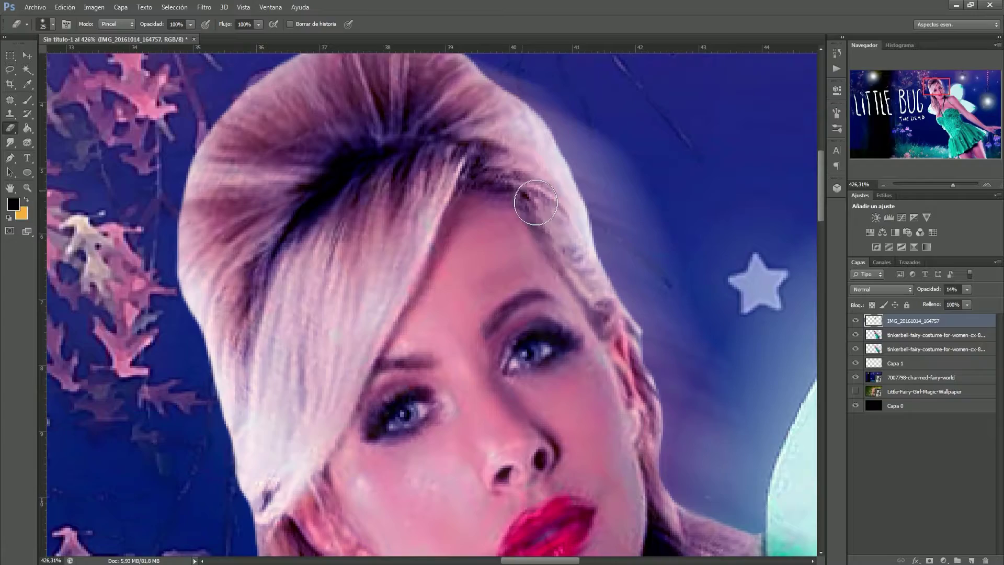
pyautogui.moveTo(536, 203); pyautogui.dragTo(583, 256)
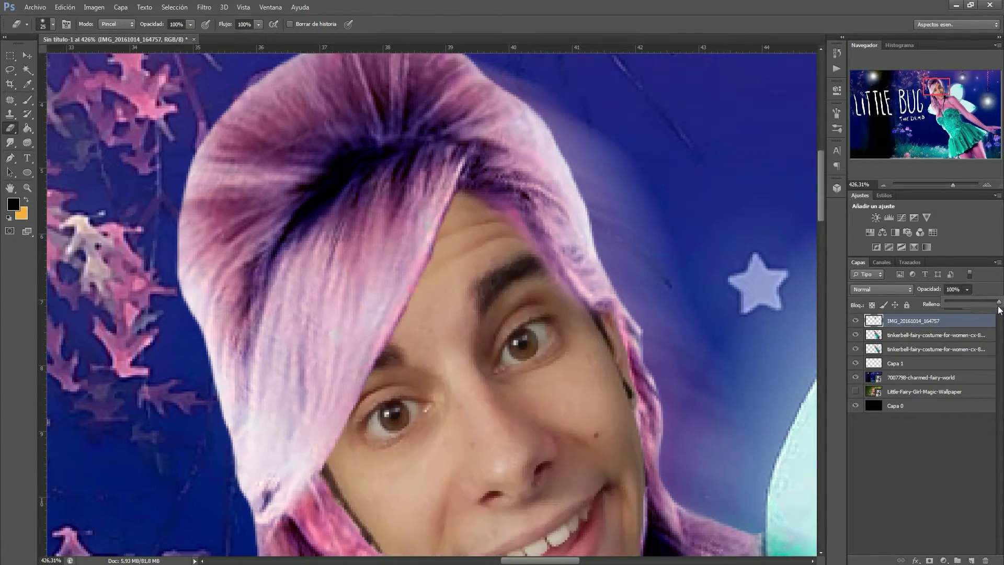
pyautogui.moveTo(953, 185)
pyautogui.mouseDown()
pyautogui.moveTo(934, 182)
pyautogui.moveTo(942, 182)
pyautogui.mouseUp()
pyautogui.moveTo(648, 230); pyautogui.dragTo(622, 263)
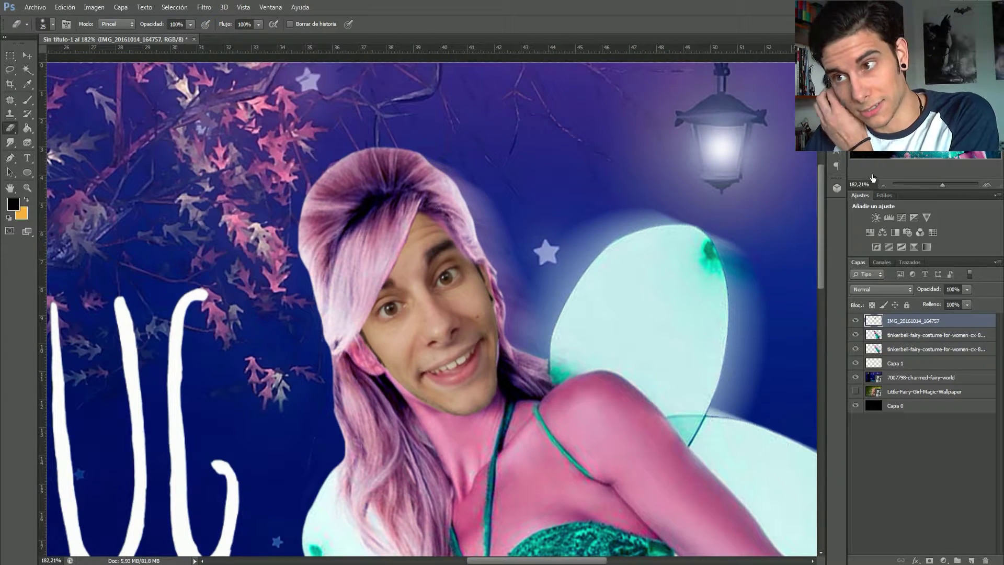
# Duplicate the IMG_20161014_164757 portrait layer and hide the original
pyautogui.click(97, 8)
pyautogui.click(905, 322)
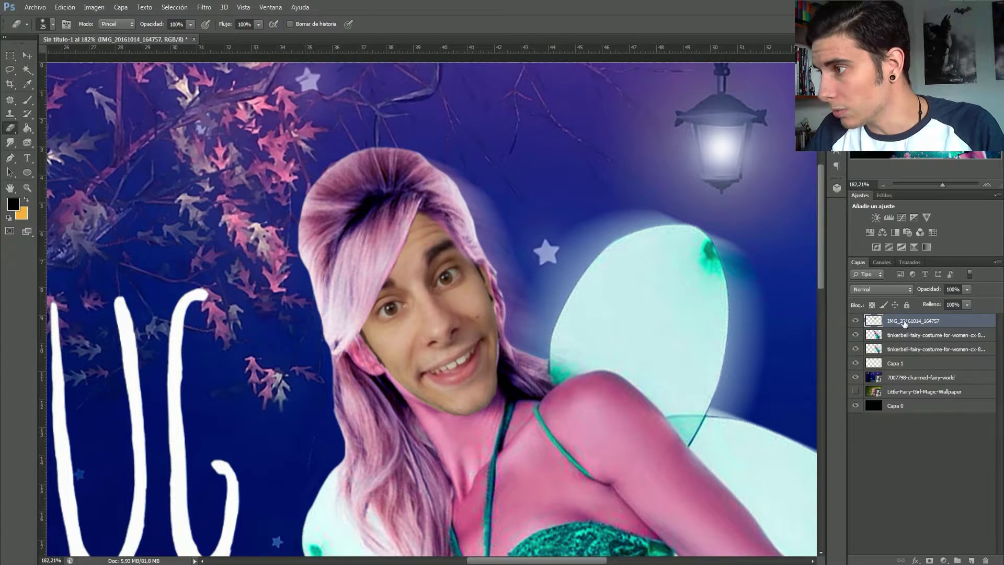
pyautogui.moveTo(903, 321); pyautogui.dragTo(972, 560)
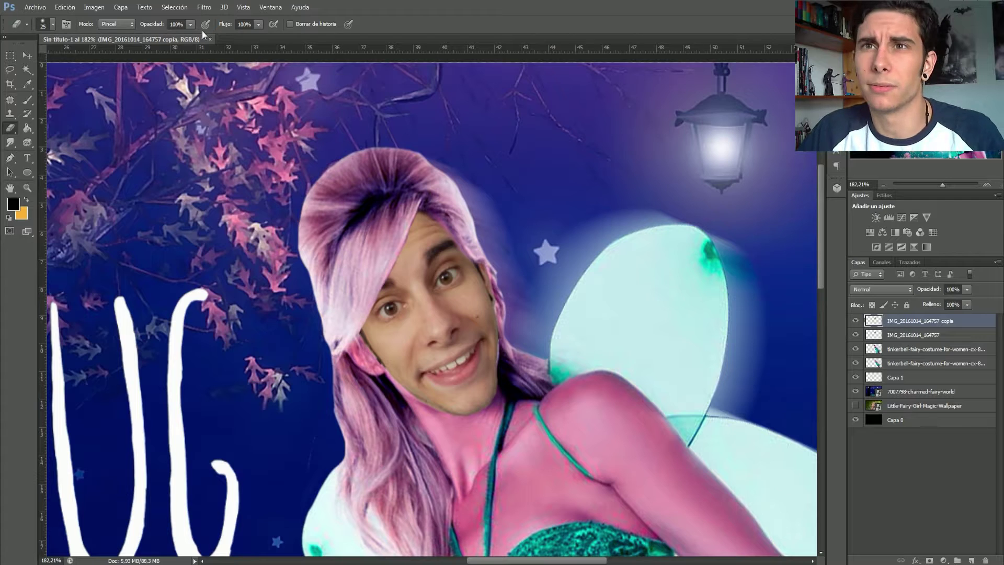
pyautogui.click(855, 335)
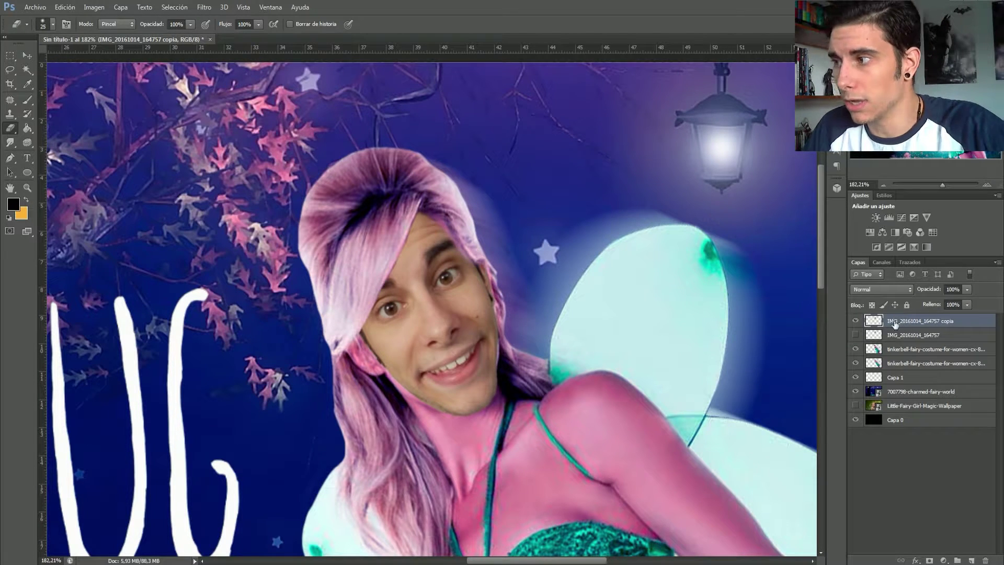
# Start a Levels adjustment on the portrait copy and brighten the midtones of its red channel
pyautogui.click(91, 11)
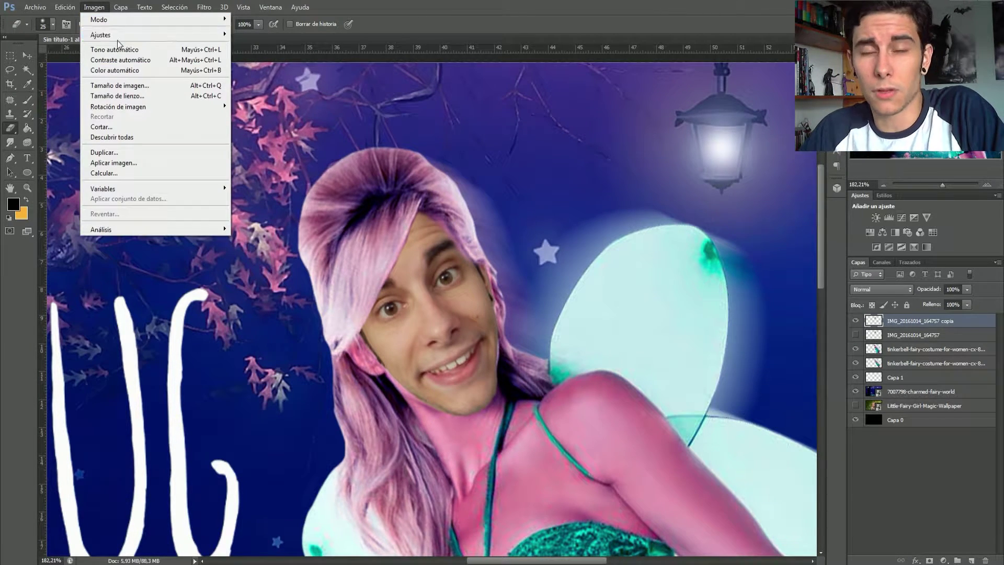
pyautogui.moveTo(121, 39)
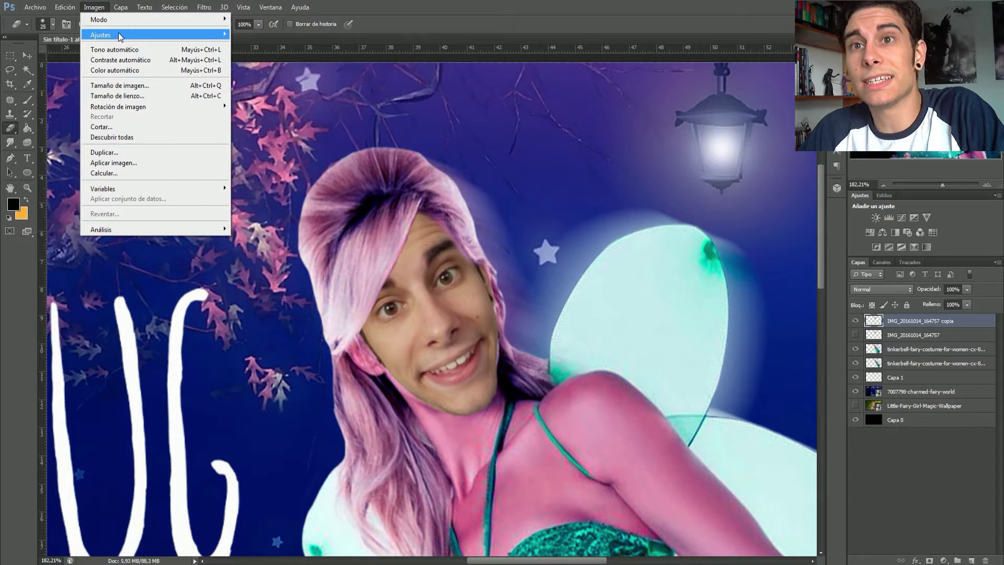
pyautogui.moveTo(230, 34)
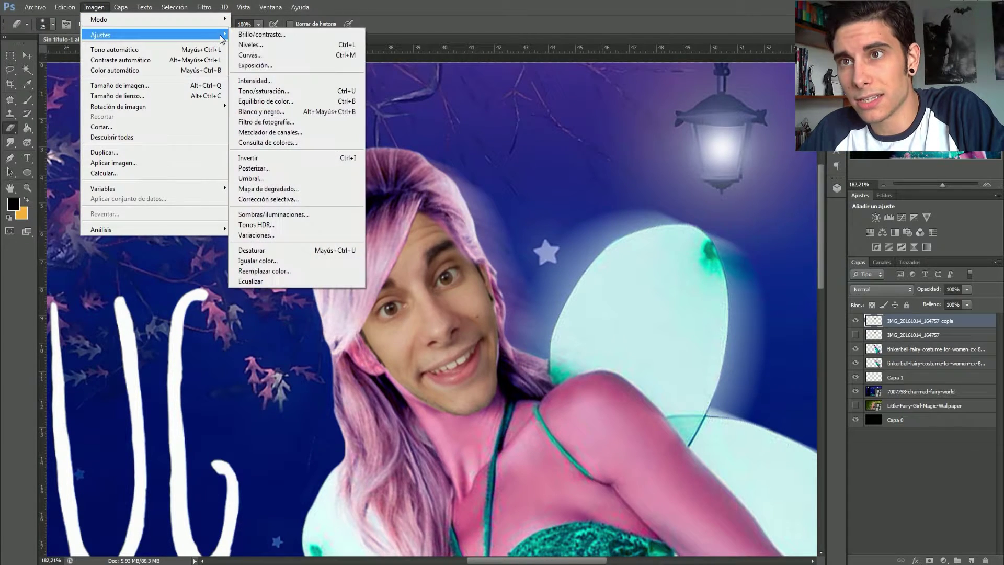
pyautogui.click(268, 43)
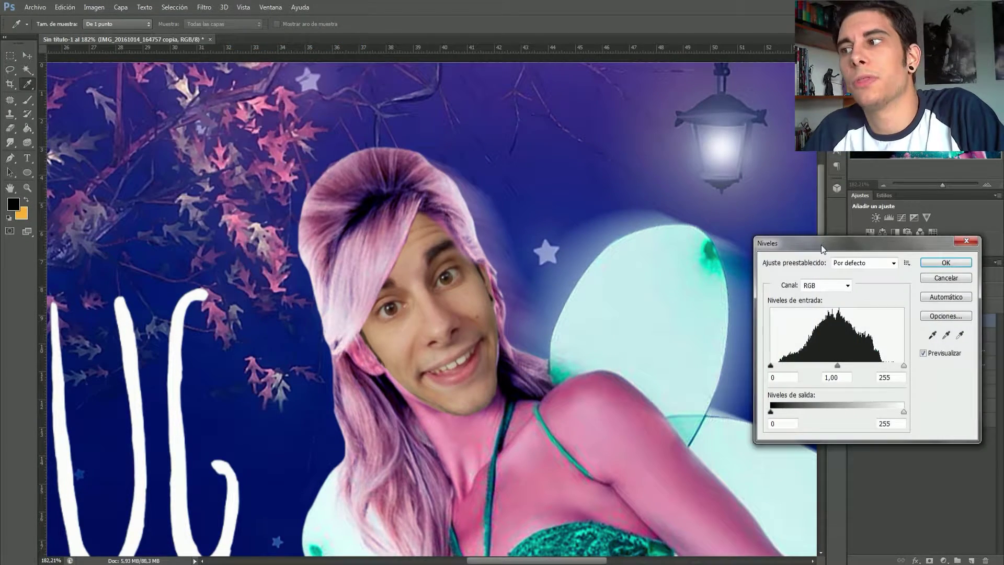
pyautogui.moveTo(816, 239); pyautogui.dragTo(730, 225)
pyautogui.click(754, 267)
pyautogui.click(719, 278)
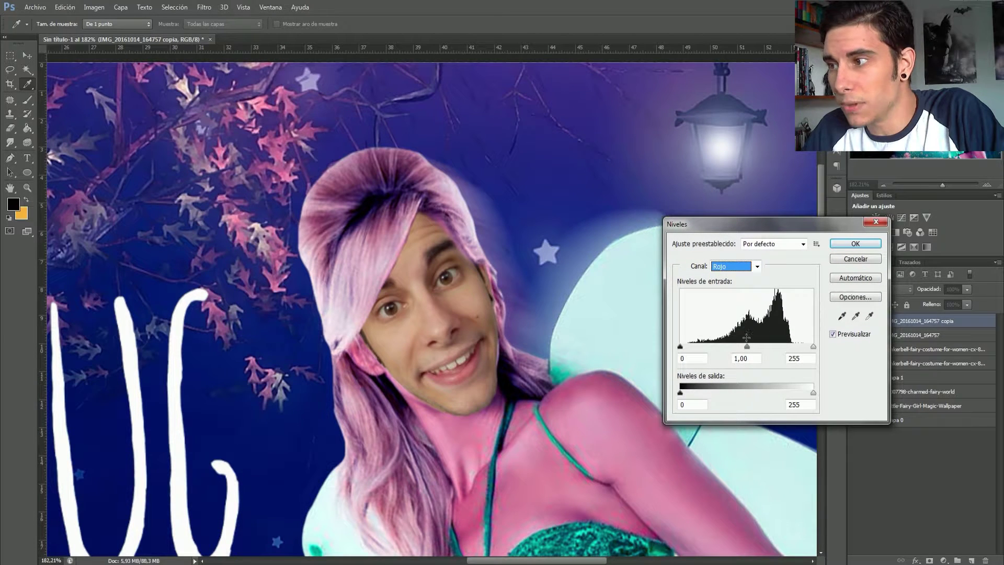
pyautogui.moveTo(747, 346)
pyautogui.mouseDown()
pyautogui.moveTo(756, 347)
pyautogui.moveTo(729, 348)
pyautogui.mouseUp()
# Raise the portrait copy's blue midtones to about 1.59 and darken its green midtones to match the fairy's pink skin
pyautogui.click(754, 267)
pyautogui.click(748, 304)
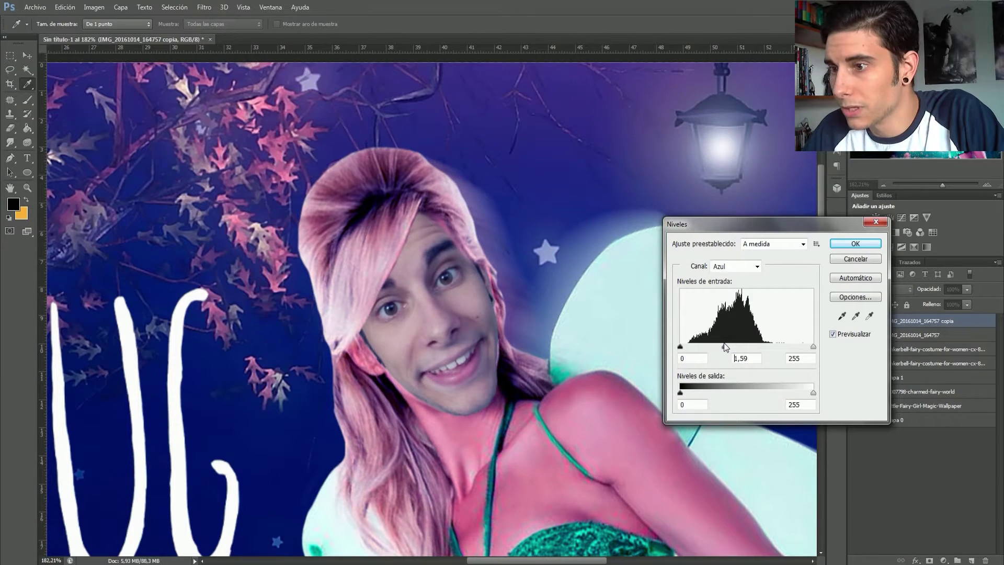
pyautogui.click(753, 267)
pyautogui.click(732, 295)
pyautogui.moveTo(746, 346); pyautogui.dragTo(756, 348)
pyautogui.click(757, 267)
pyautogui.click(743, 285)
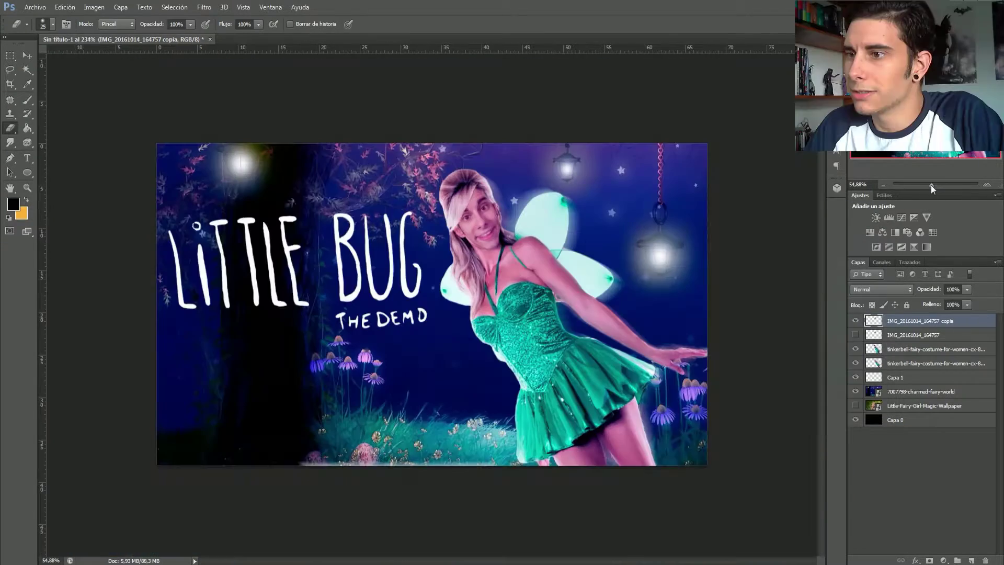
pyautogui.moveTo(931, 184); pyautogui.dragTo(940, 177)
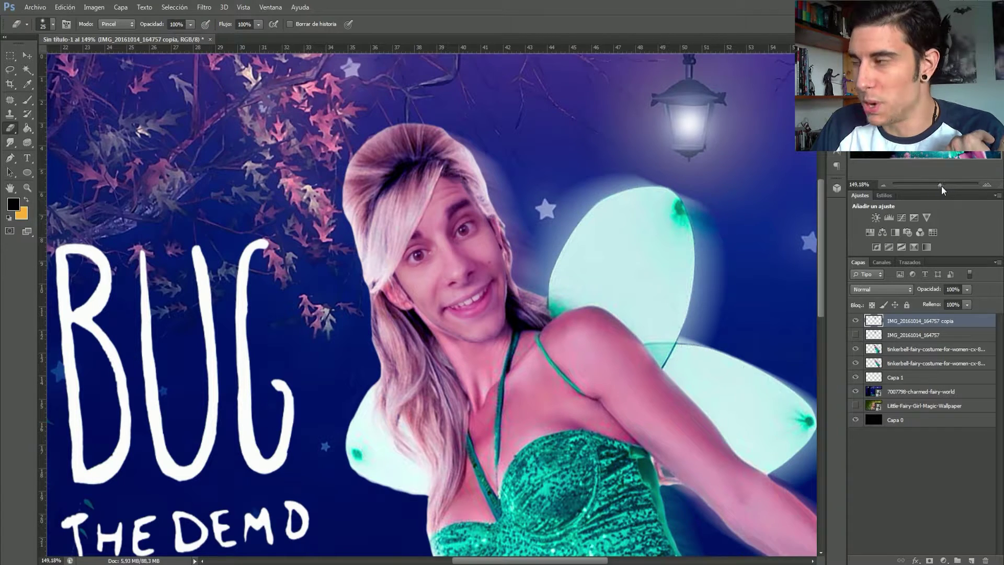
pyautogui.moveTo(941, 183); pyautogui.dragTo(947, 183)
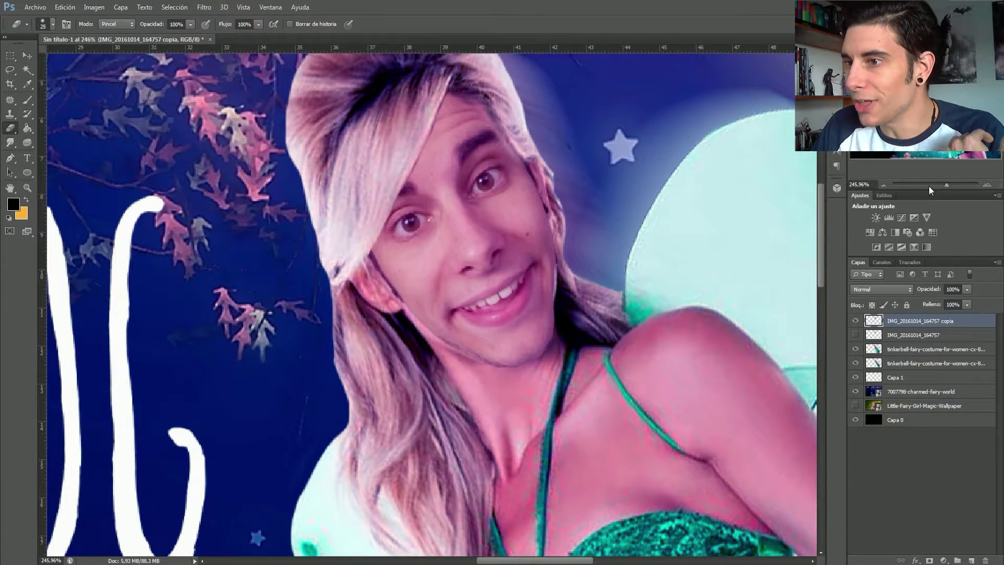
pyautogui.moveTo(587, 269); pyautogui.dragTo(570, 327)
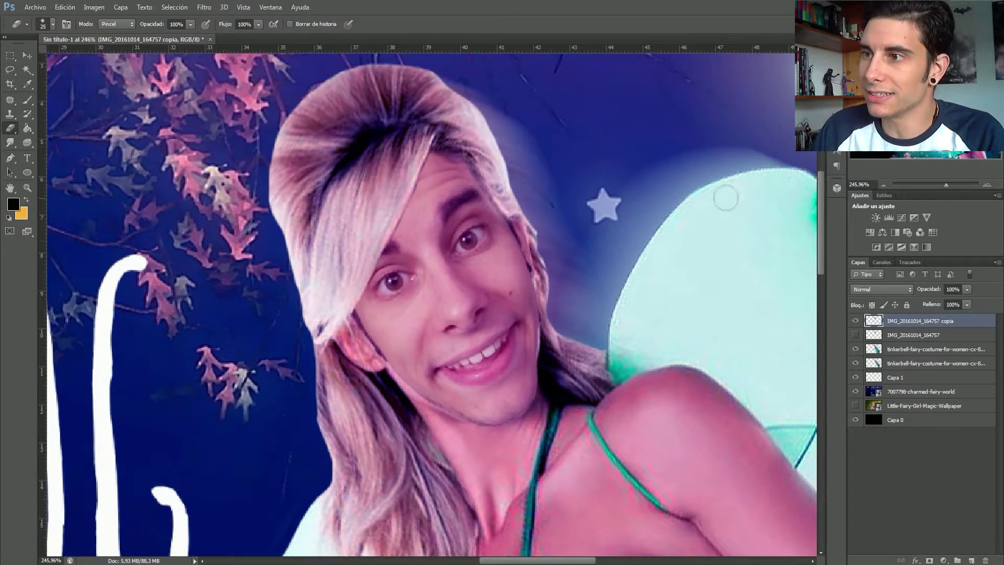
pyautogui.moveTo(943, 181); pyautogui.dragTo(933, 184)
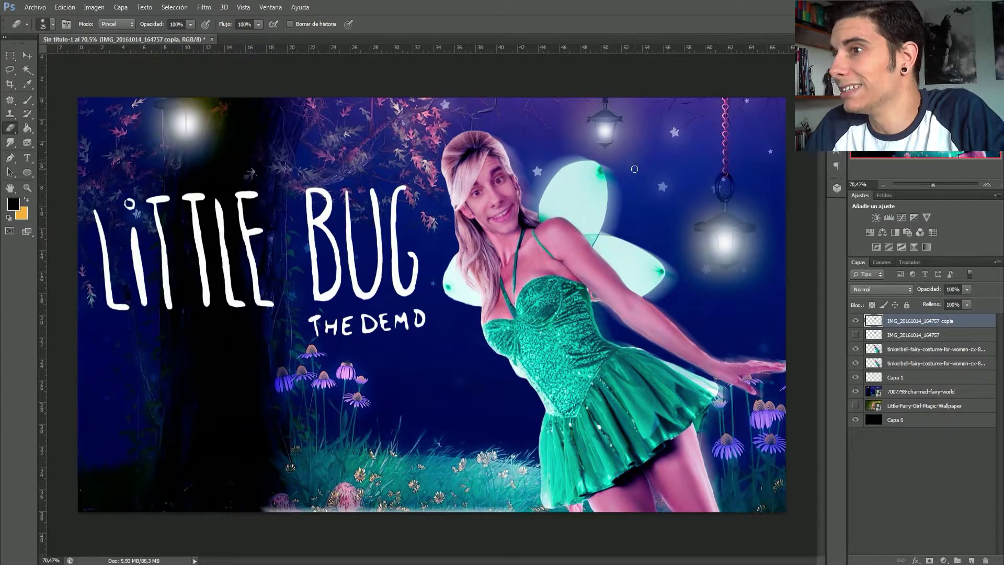
# Erase both irises from the portrait copy with a 12 px soft eraser to reveal the original layer's eye colour
pyautogui.moveTo(933, 184); pyautogui.dragTo(945, 187)
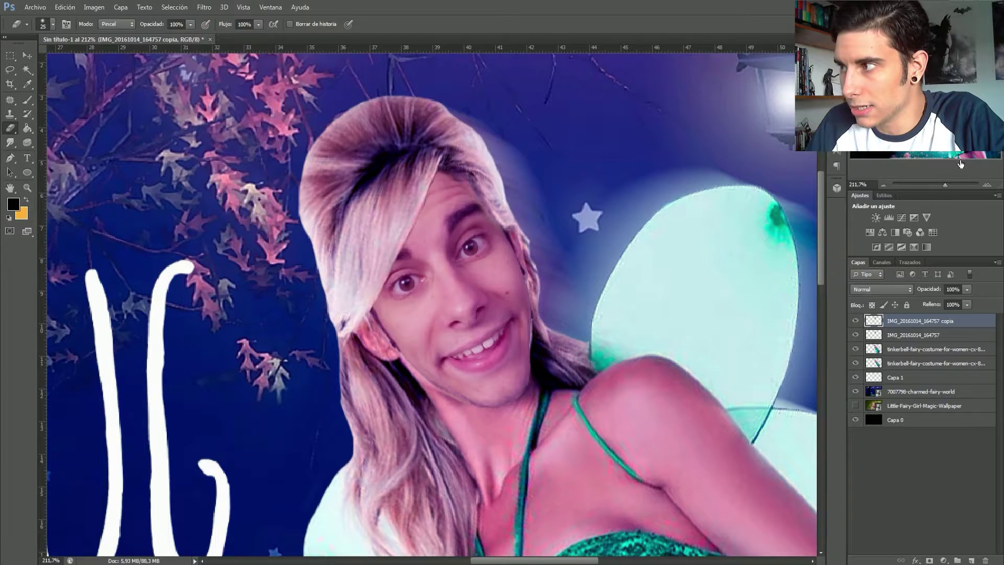
pyautogui.moveTo(949, 183); pyautogui.dragTo(953, 184)
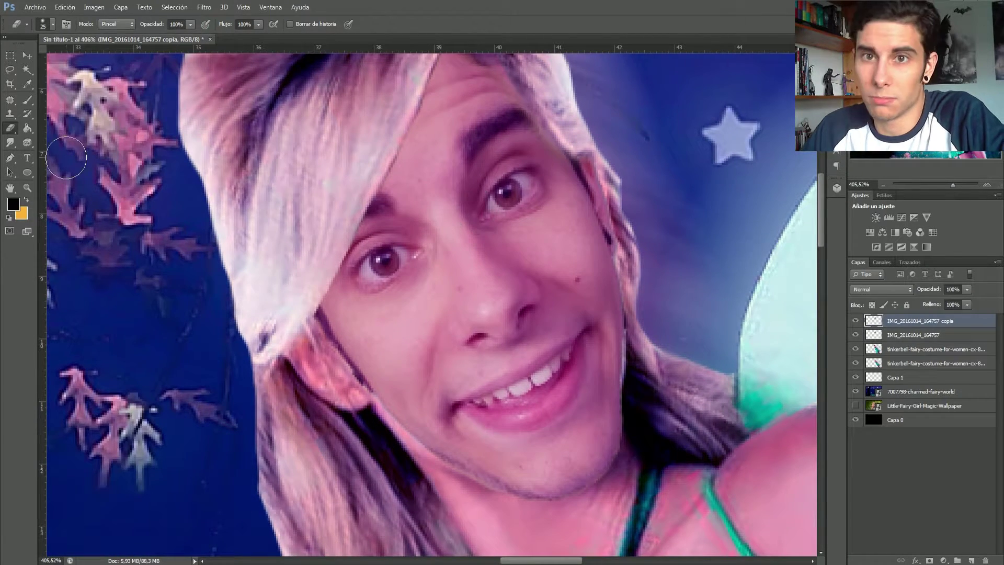
pyautogui.rightClick(536, 230)
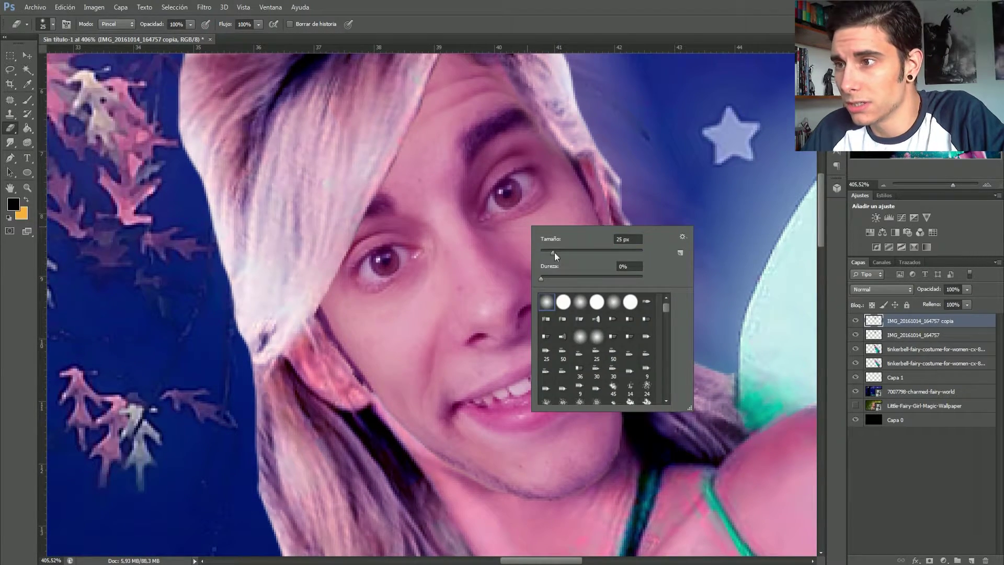
pyautogui.moveTo(554, 253); pyautogui.dragTo(546, 249)
pyautogui.click(504, 196)
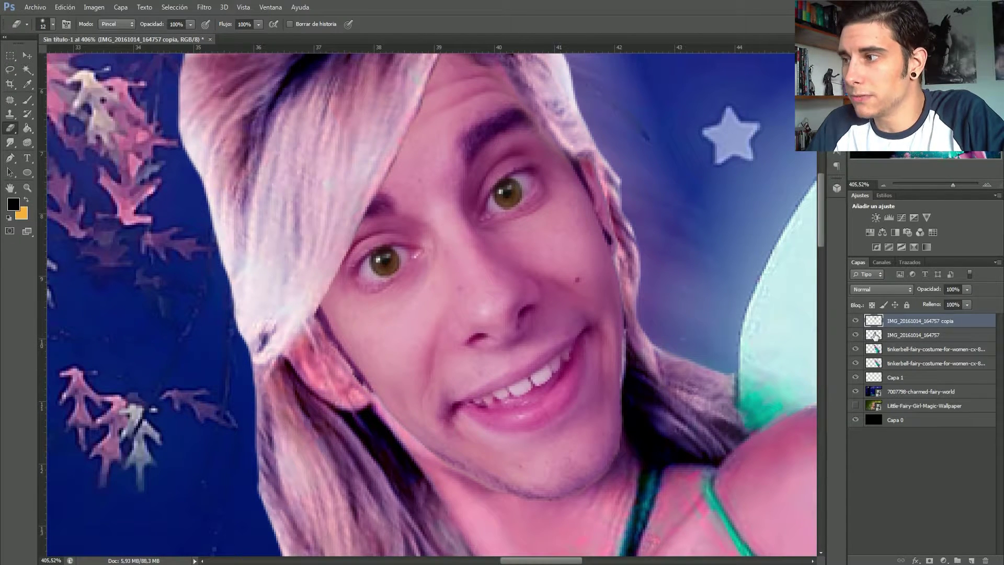
pyautogui.click(933, 184)
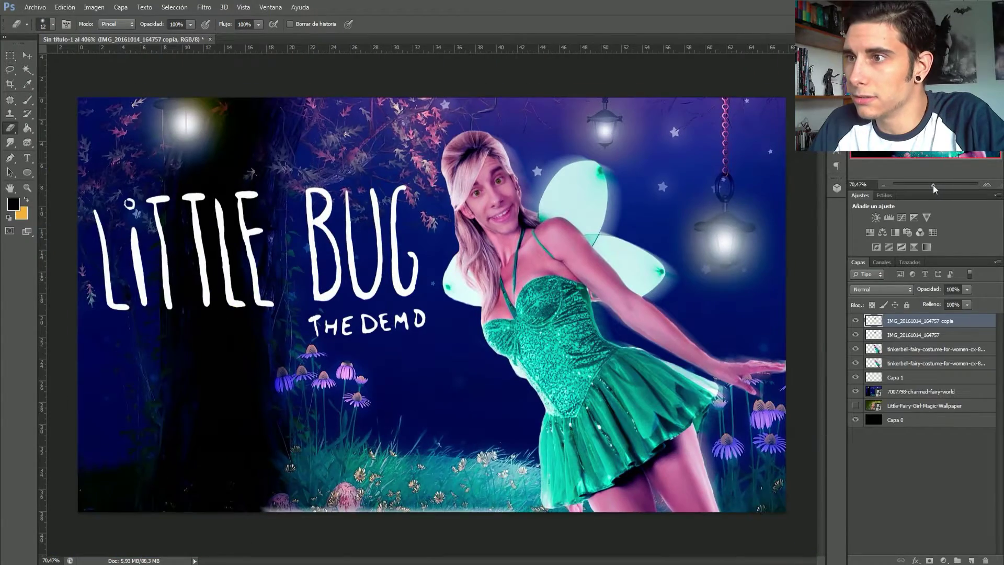
# Add a new empty layer and place it between the portrait copy and the original IMG_20161014_164757 layer
pyautogui.moveTo(933, 184); pyautogui.dragTo(941, 184)
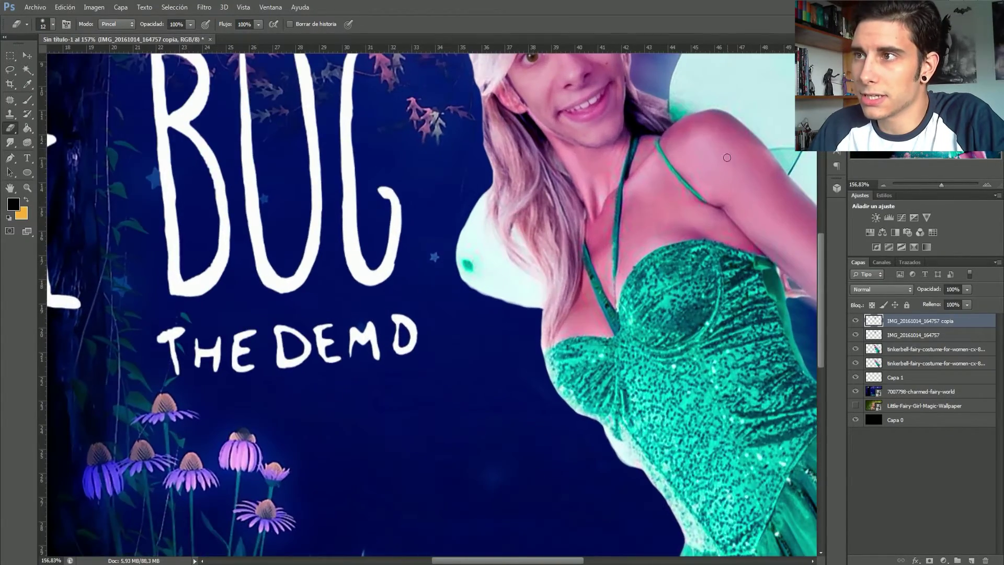
pyautogui.moveTo(636, 166); pyautogui.dragTo(502, 376)
pyautogui.moveTo(947, 184); pyautogui.dragTo(952, 184)
pyautogui.moveTo(810, 181); pyautogui.dragTo(684, 282)
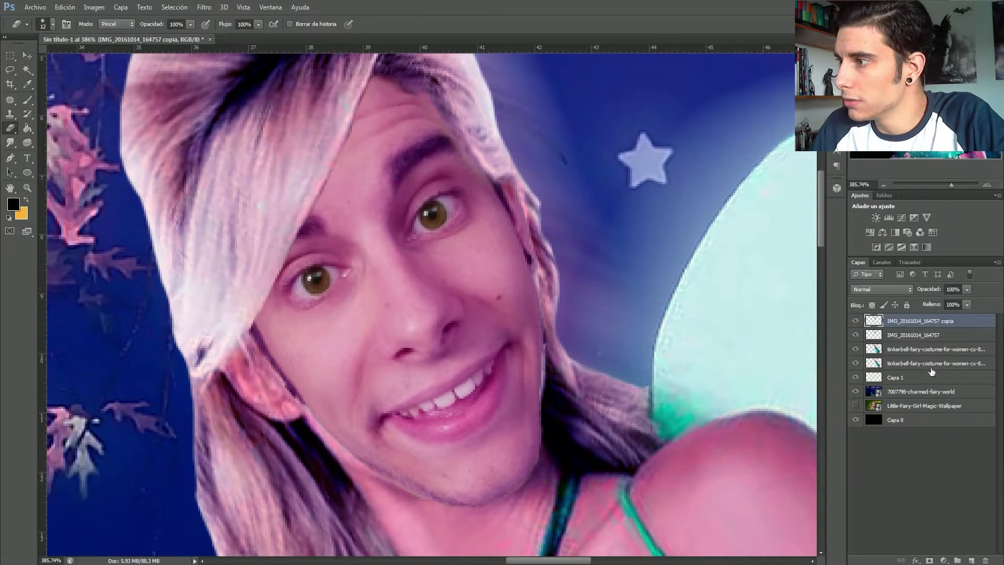
pyautogui.click(972, 560)
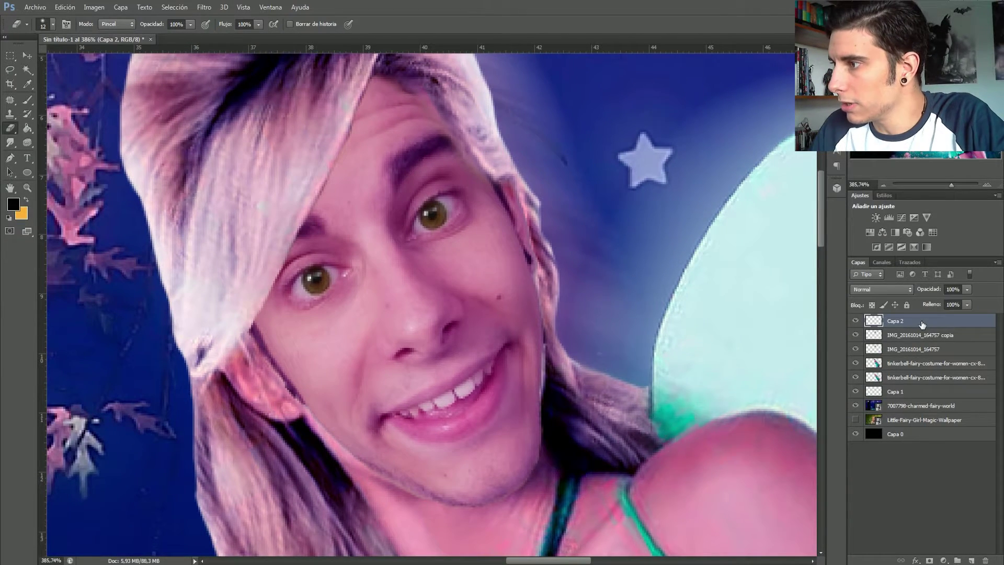
pyautogui.doubleClick(922, 325)
pyautogui.click(827, 320)
pyautogui.moveTo(900, 321); pyautogui.dragTo(892, 341)
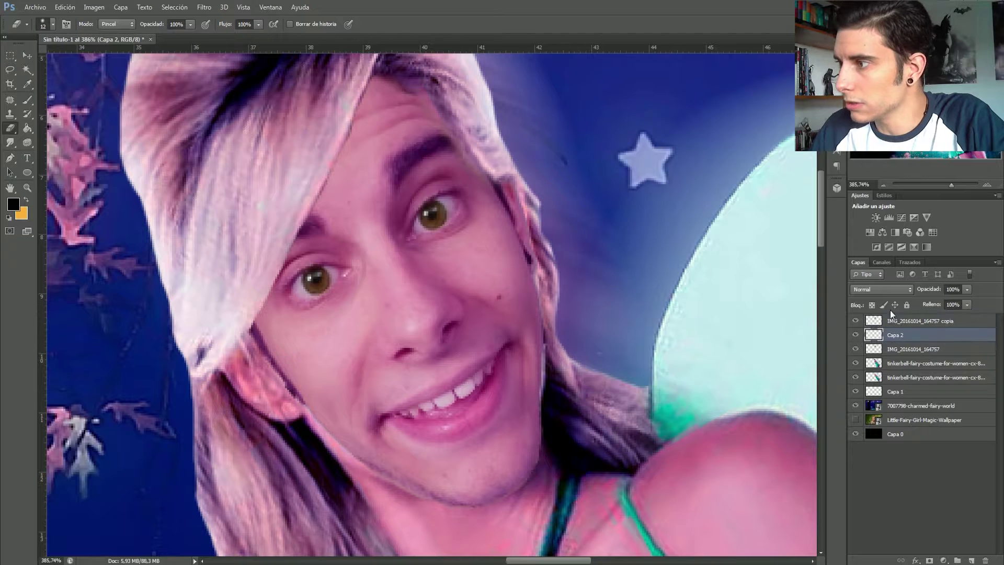
# Set the foreground colour to a medium turquoise blue for recolouring the eyes
pyautogui.click(15, 205)
pyautogui.click(805, 291)
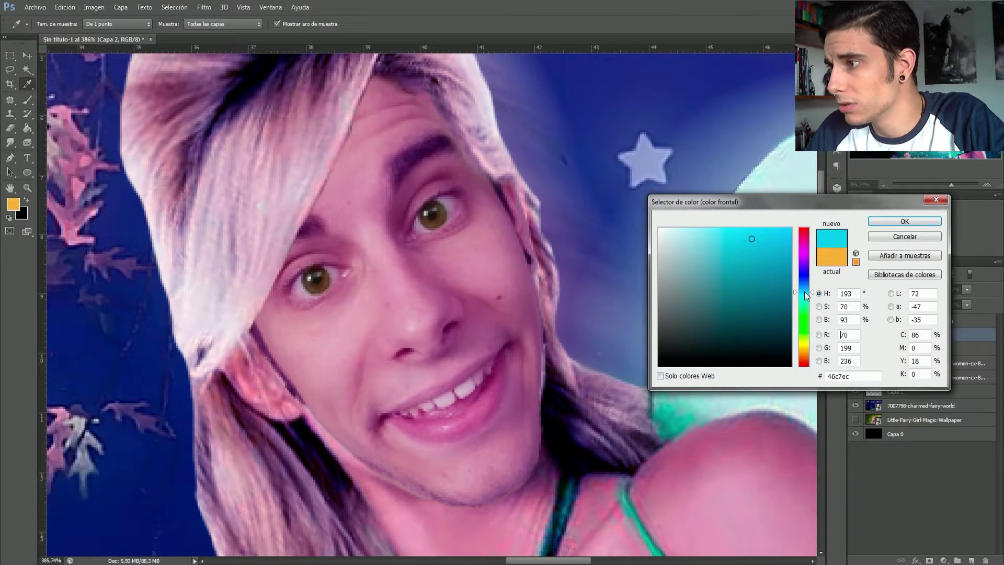
pyautogui.moveTo(761, 247); pyautogui.dragTo(771, 254)
pyautogui.press('Return')
pyautogui.click(16, 135)
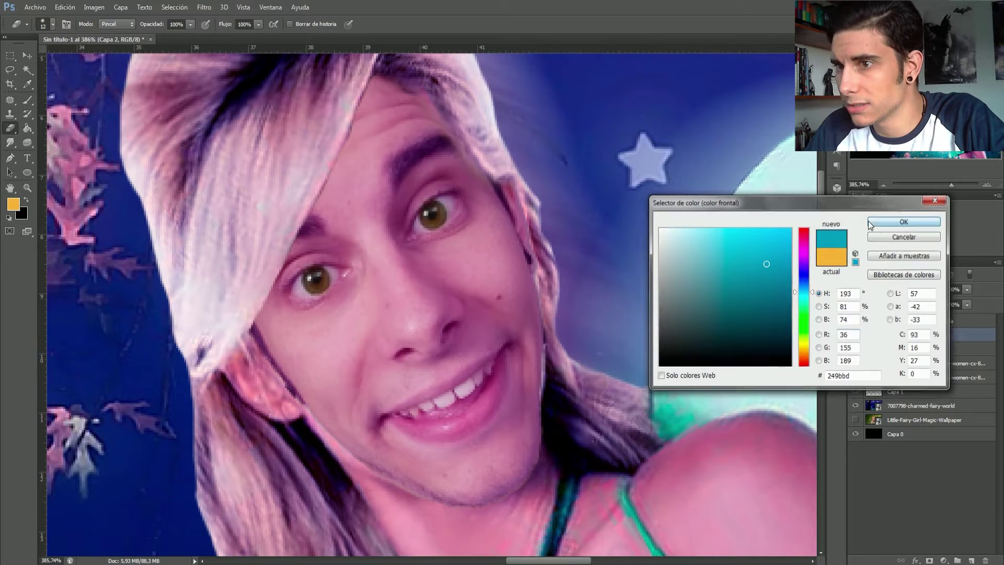
# Paint turquoise over both irises on the new layer with a hard 10 px brush
pyautogui.click(27, 100)
pyautogui.rightClick(342, 257)
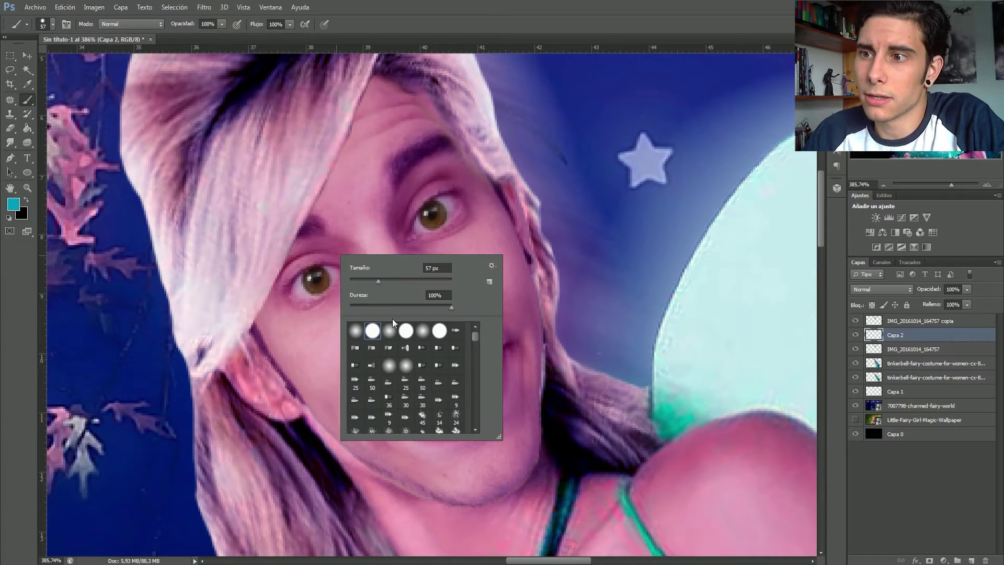
pyautogui.moveTo(356, 282); pyautogui.dragTo(354, 281)
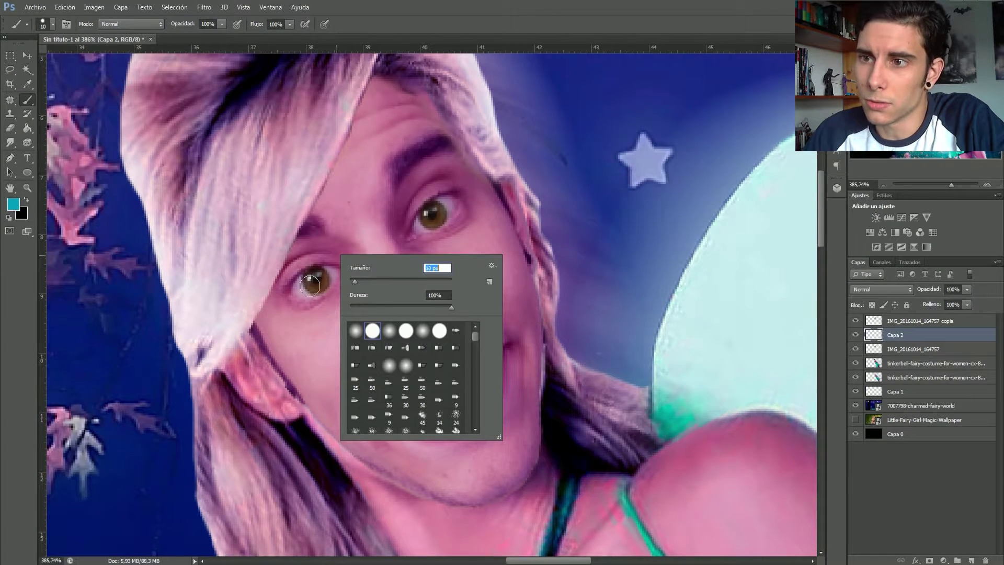
pyautogui.press('Return')
pyautogui.click(309, 280)
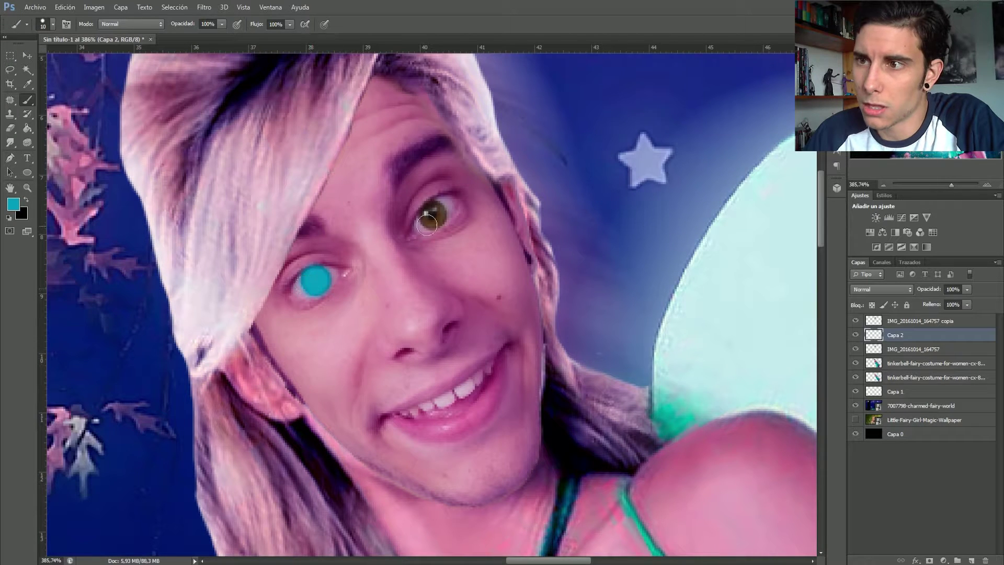
# Try out the blend modes on the painted iris layer and set it to Color
pyautogui.click(893, 290)
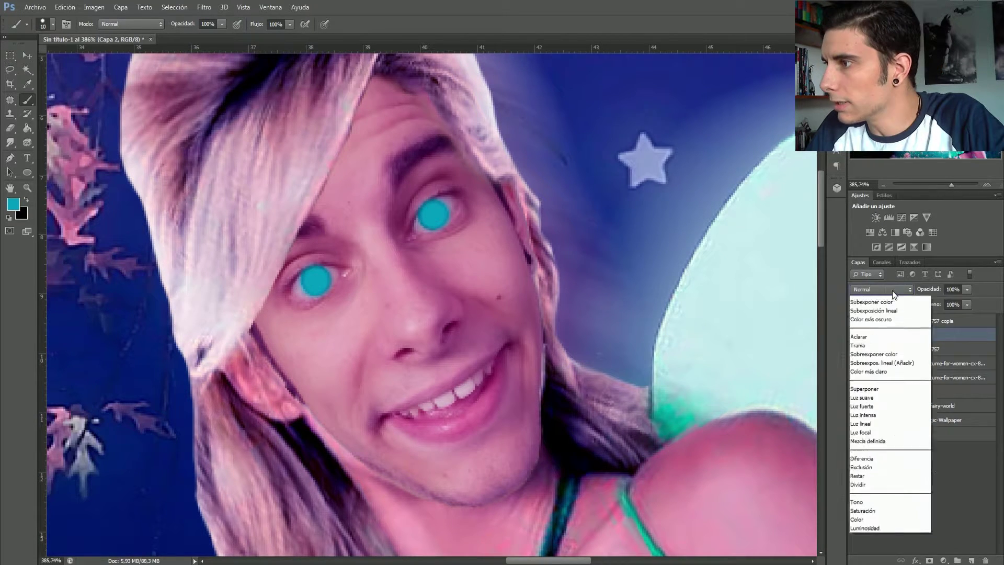
pyautogui.click(887, 297)
pyautogui.press('Down')
pyautogui.press('Down')
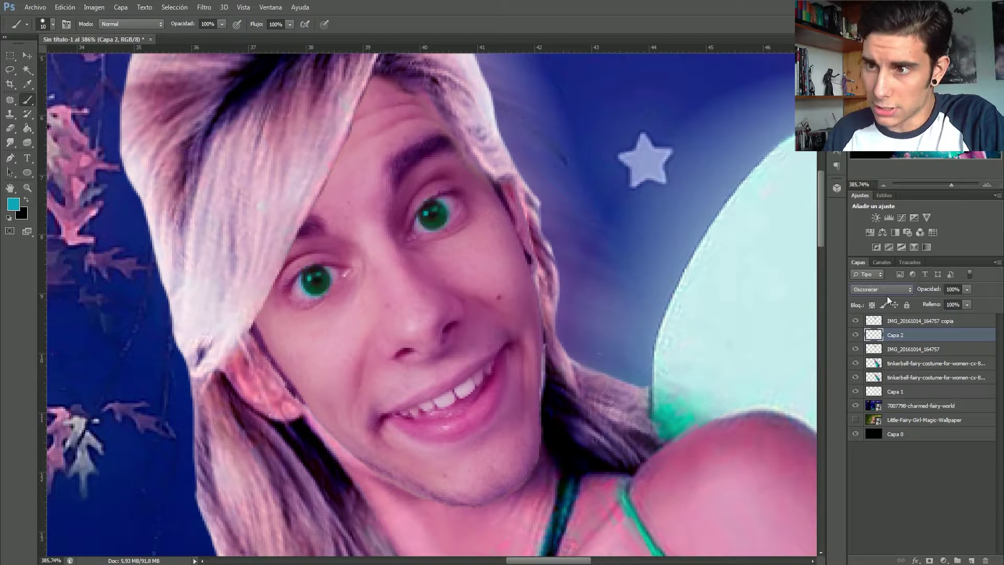
pyautogui.press('Down')
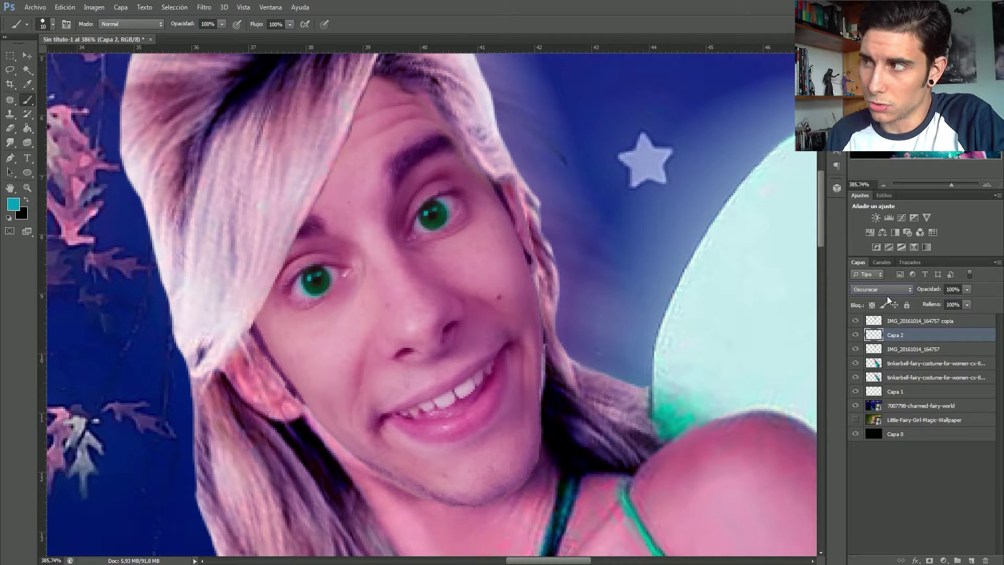
pyautogui.press('Down')
pyautogui.press('Down')
pyautogui.press('Down')
pyautogui.press('Down')
pyautogui.press('Down')
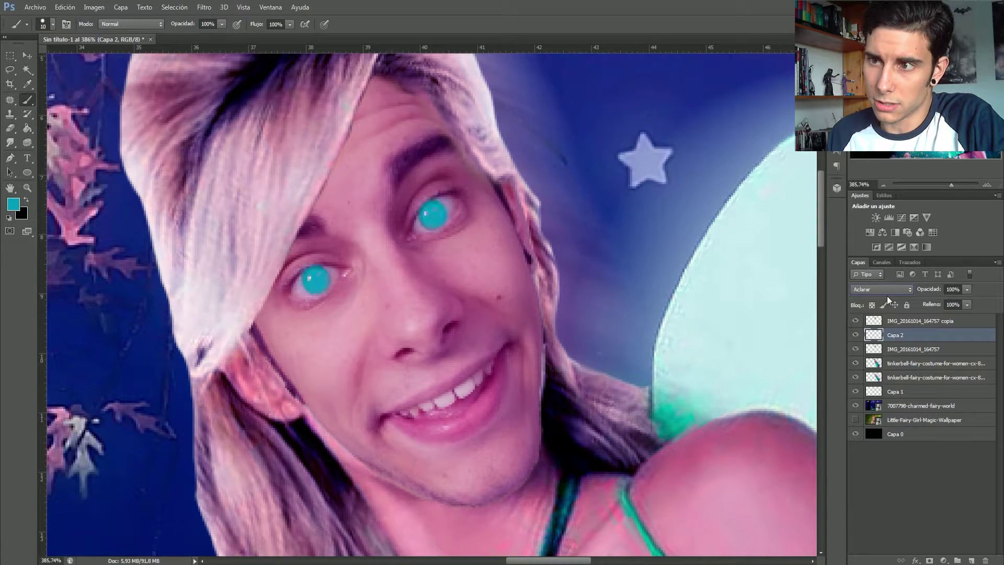
pyautogui.press('Down')
pyautogui.press('Down')
pyautogui.press('Down')
pyautogui.press('Down')
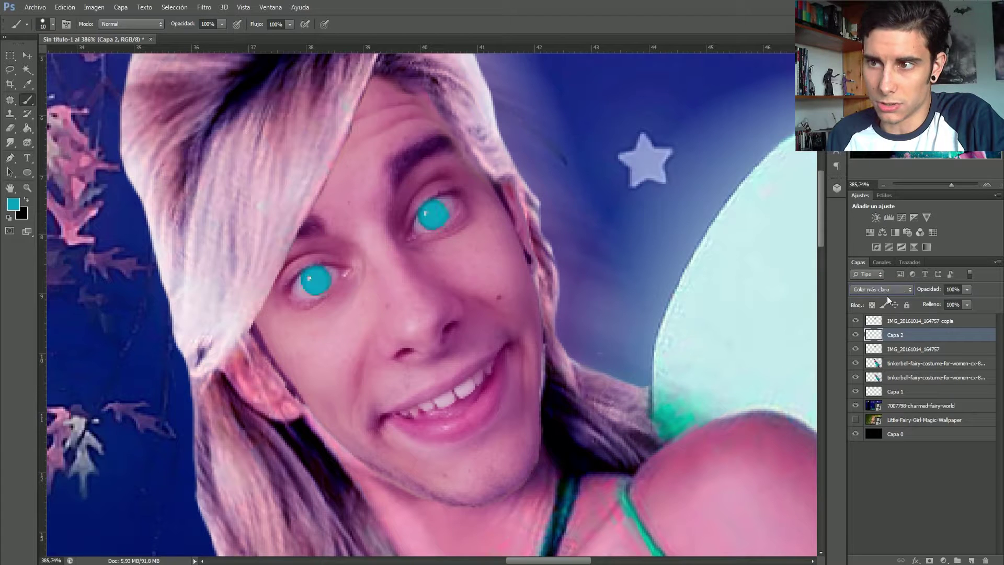
pyautogui.press('Down')
pyautogui.press('Down')
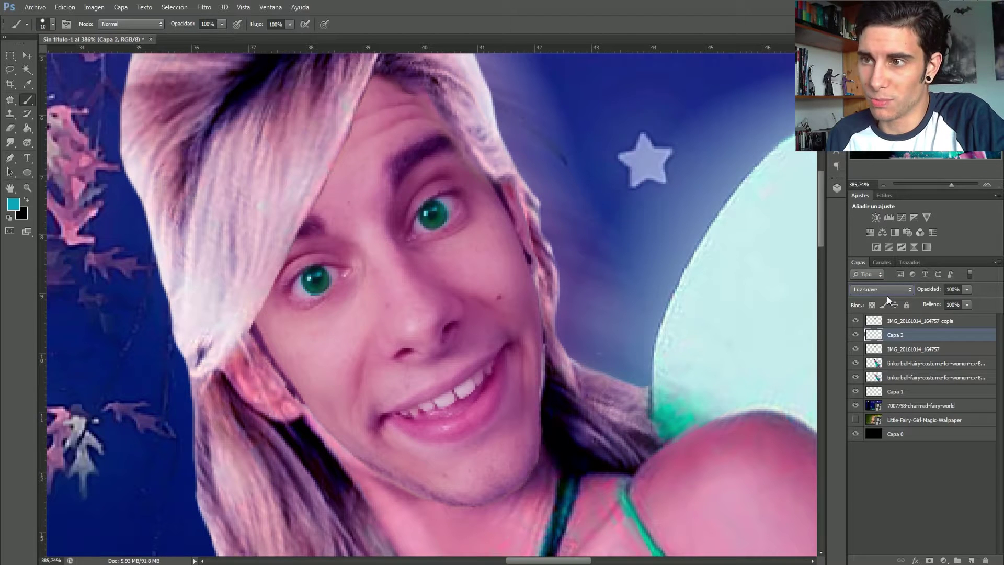
pyautogui.press('Down')
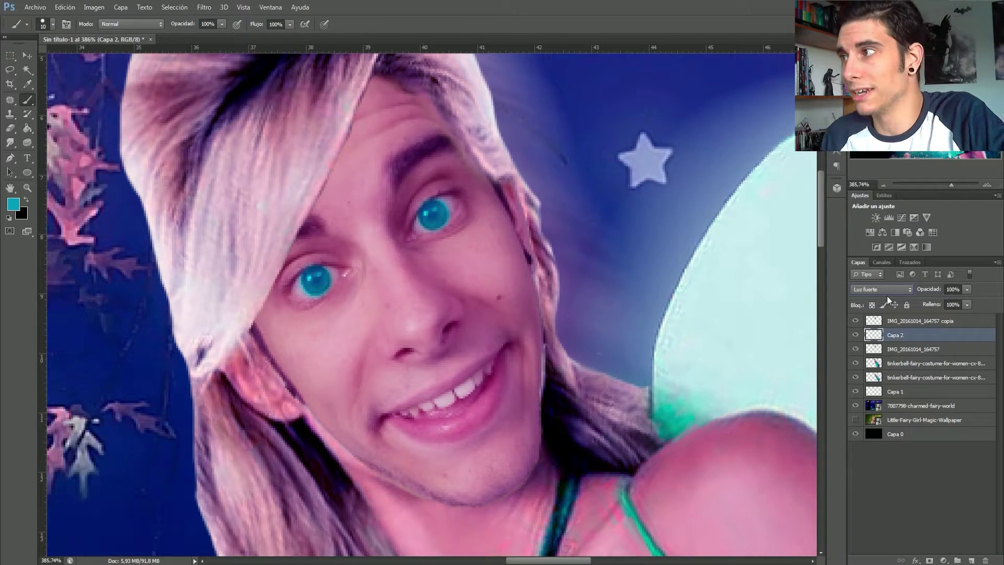
pyautogui.press('Down')
pyautogui.press('Down')
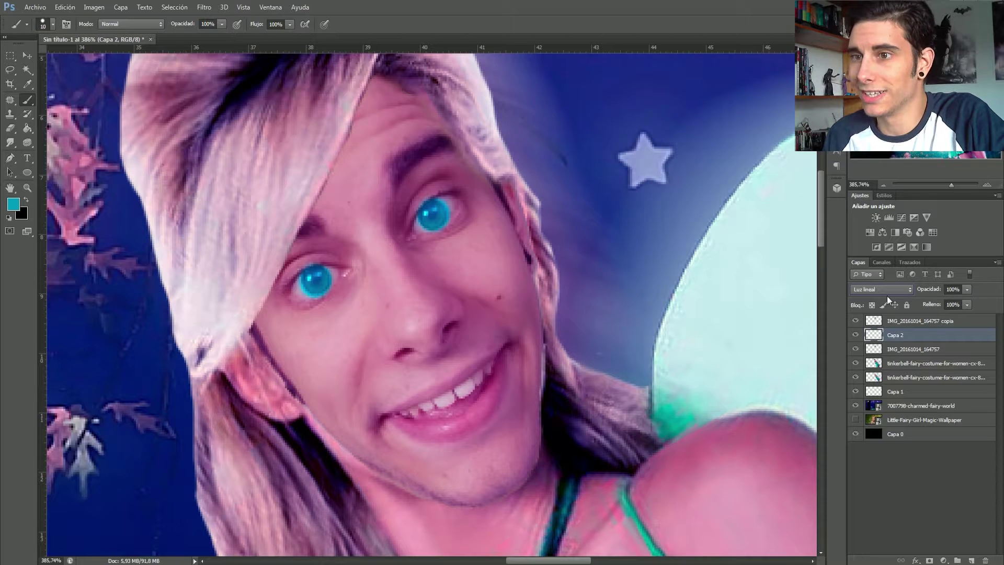
pyautogui.press('Down')
pyautogui.press('Down')
pyautogui.press('Down')
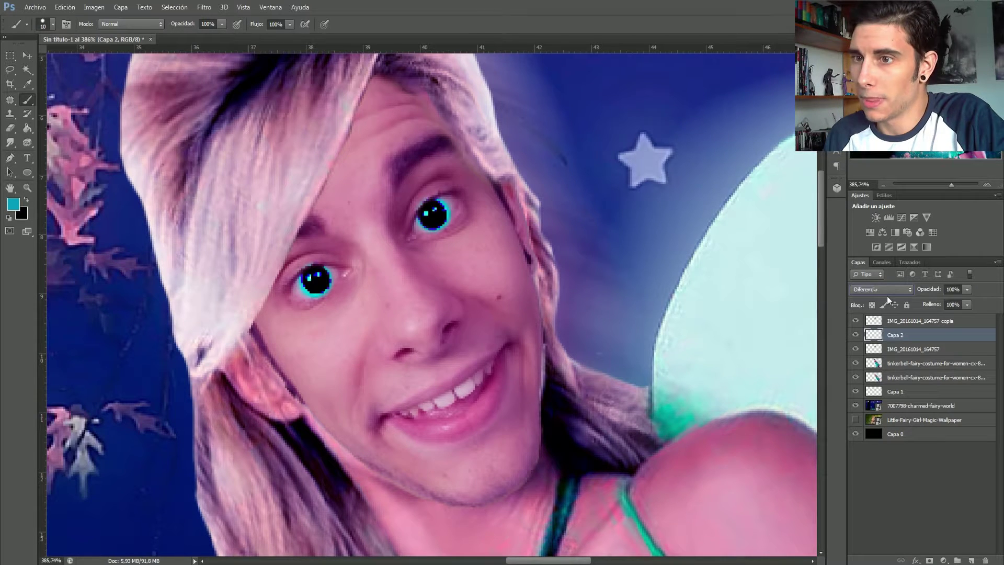
pyautogui.press('Down')
pyautogui.press('Down')
pyautogui.press('Down')
pyautogui.press('Down')
pyautogui.press('Down')
pyautogui.press('Down')
pyautogui.press('Down')
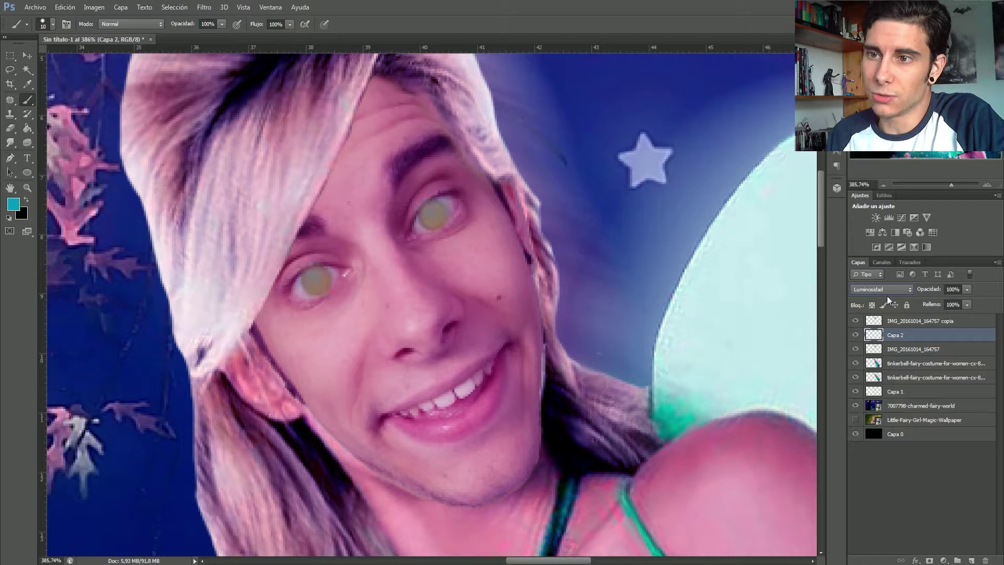
pyautogui.press('Up')
pyautogui.press('Up')
pyautogui.press('Down')
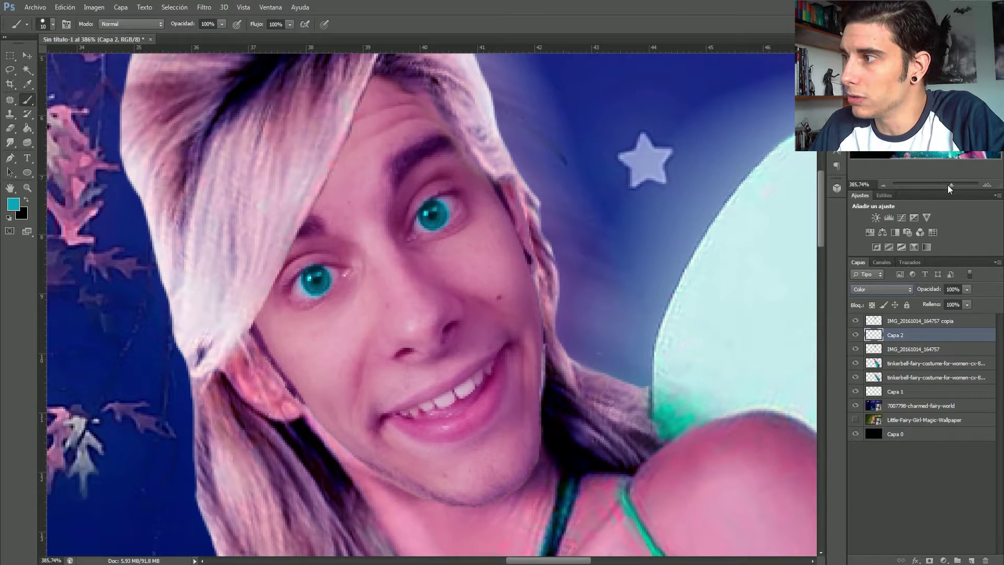
# Soften the turquoise tint on both irises with a 30 px soft eraser at 0% hardness
pyautogui.moveTo(948, 185)
pyautogui.mouseDown()
pyautogui.moveTo(936, 184)
pyautogui.moveTo(955, 186)
pyautogui.mouseUp()
pyautogui.press('e')
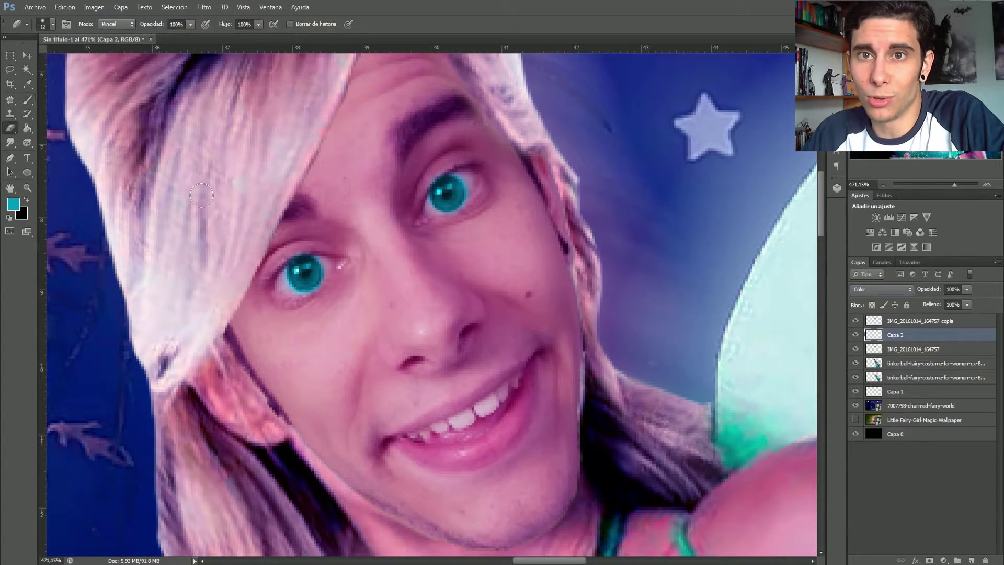
pyautogui.rightClick(293, 275)
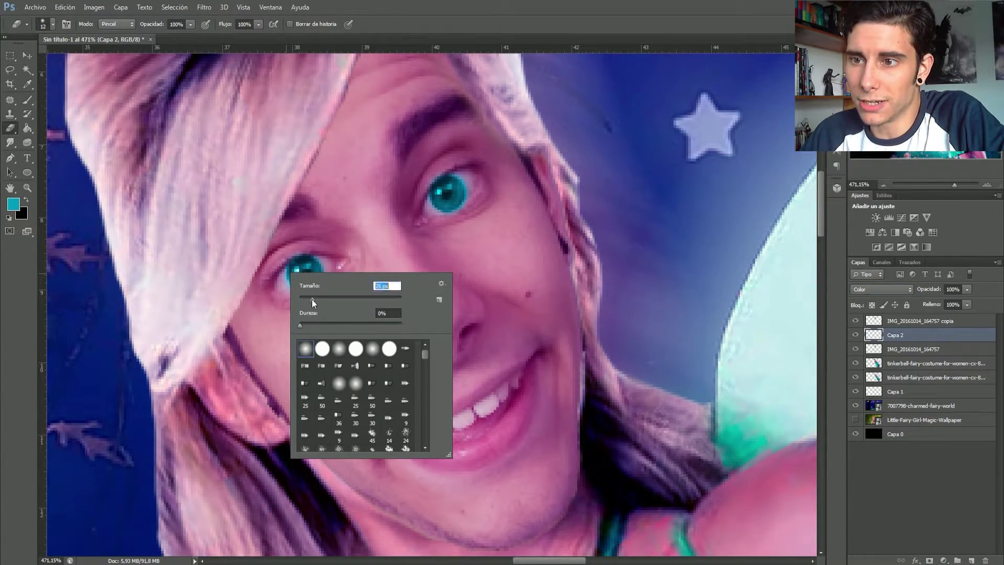
pyautogui.moveTo(312, 299); pyautogui.dragTo(314, 299)
pyautogui.click(241, 260)
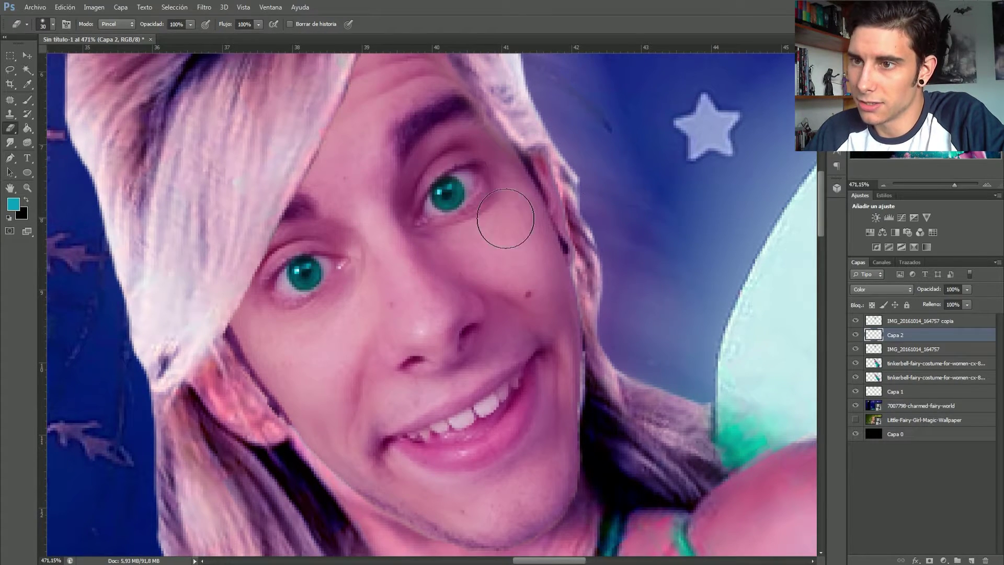
# Add a new layer above the iris colour layer and set up a soft black brush of 37 px
pyautogui.moveTo(955, 185); pyautogui.dragTo(933, 184)
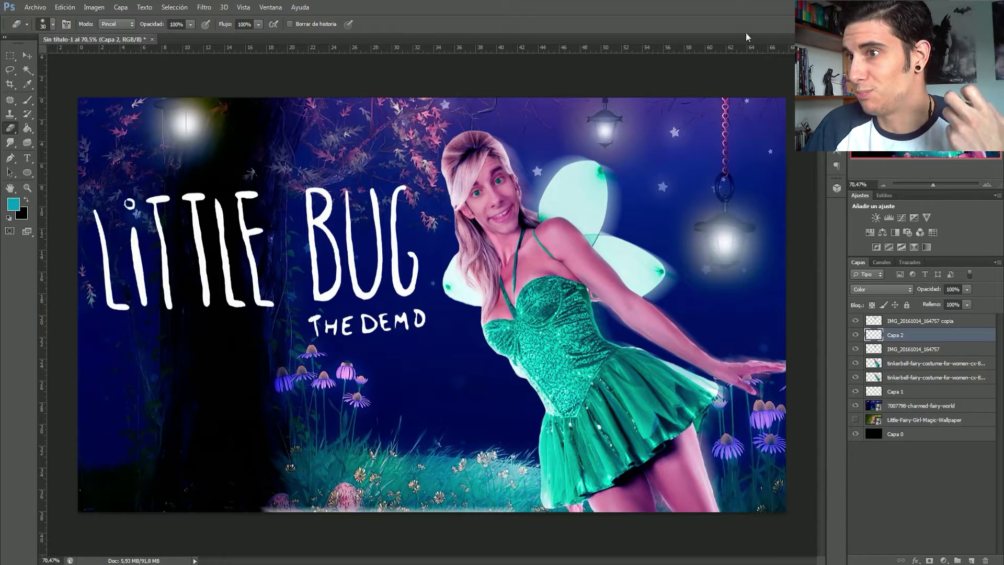
pyautogui.moveTo(941, 183); pyautogui.dragTo(936, 187)
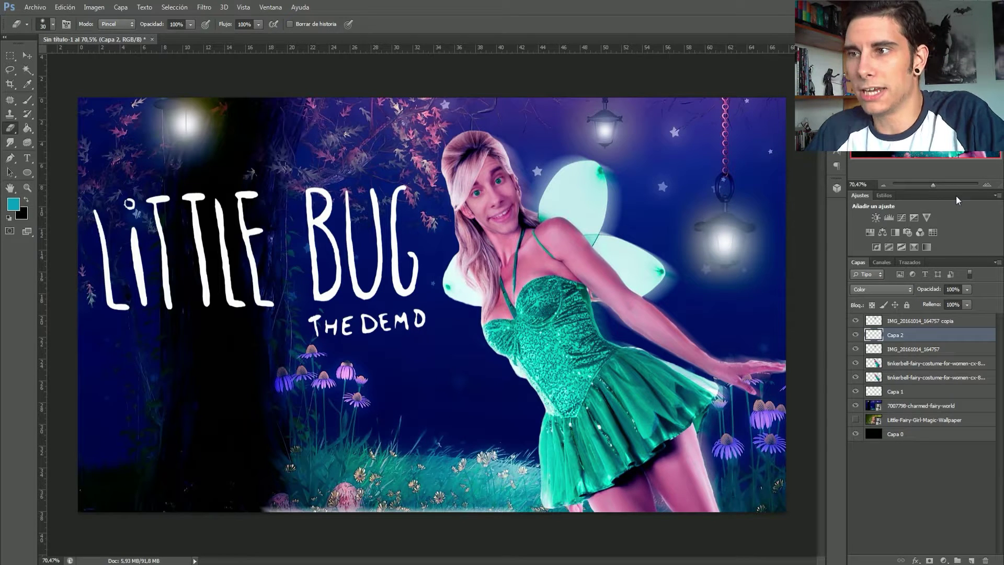
pyautogui.moveTo(956, 196)
pyautogui.mouseDown()
pyautogui.moveTo(890, 188)
pyautogui.moveTo(935, 190)
pyautogui.moveTo(909, 247)
pyautogui.moveTo(913, 269)
pyautogui.moveTo(913, 192)
pyautogui.moveTo(948, 188)
pyautogui.mouseUp()
pyautogui.click(971, 560)
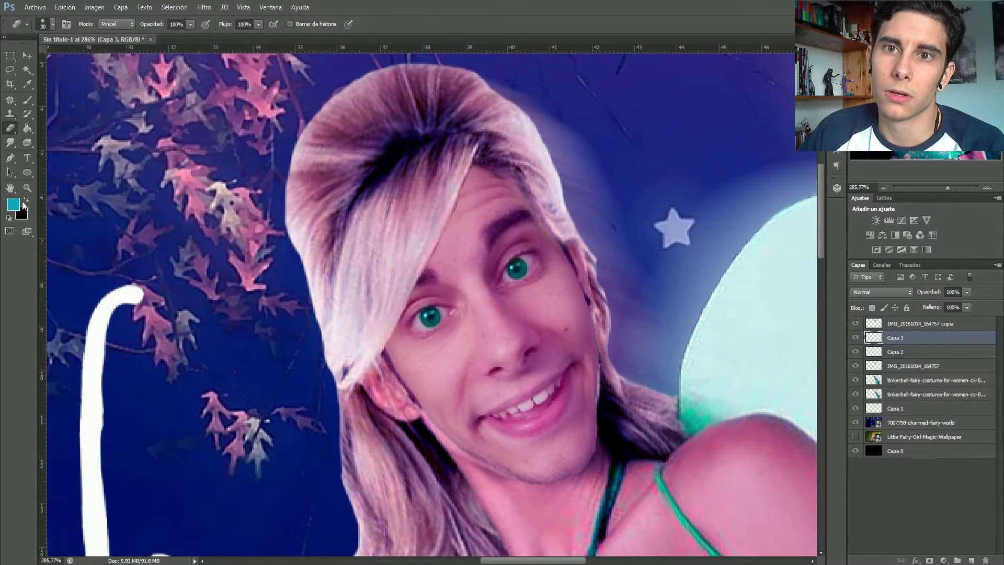
pyautogui.click(28, 99)
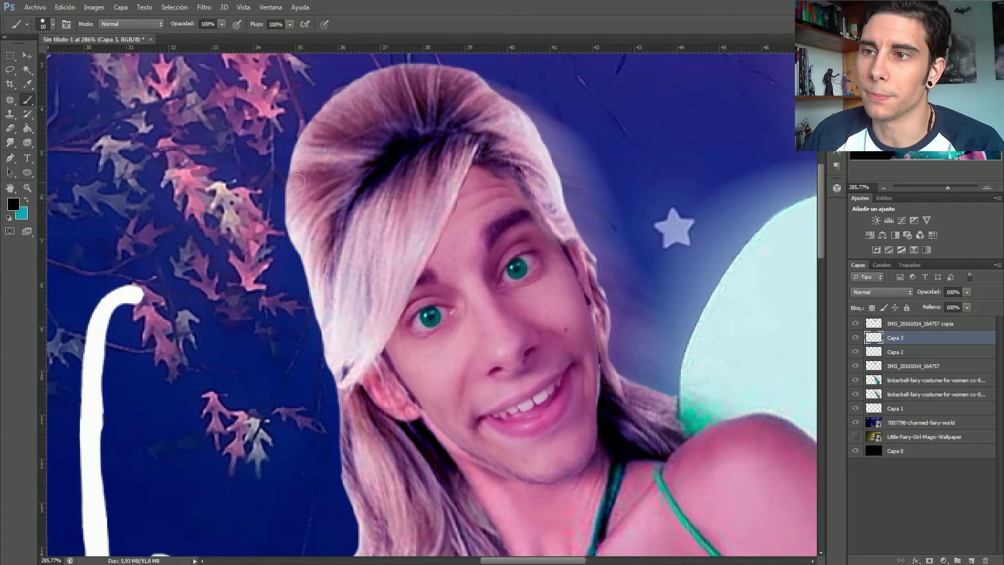
pyautogui.rightClick(322, 185)
pyautogui.moveTo(334, 210); pyautogui.dragTo(348, 208)
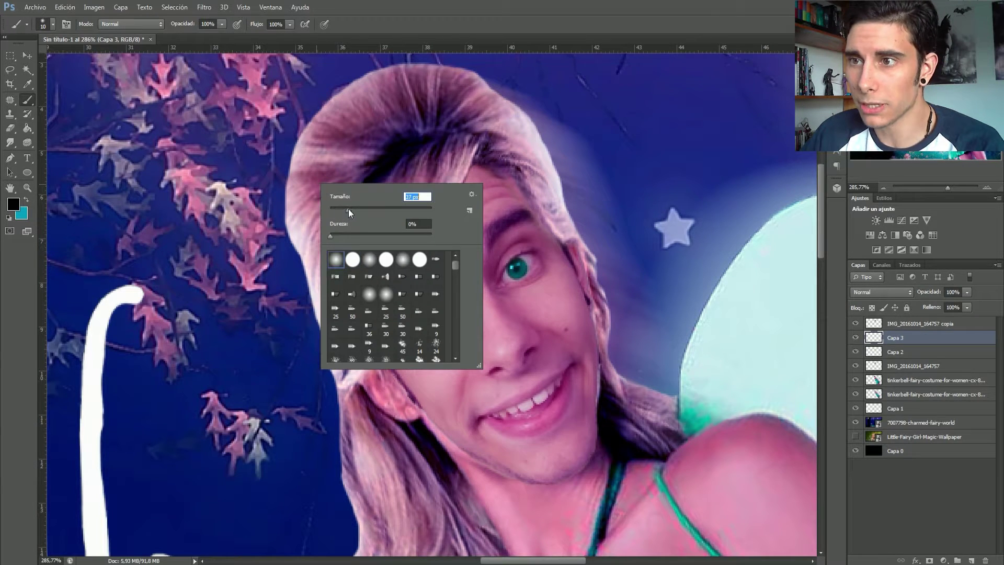
pyautogui.moveTo(444, 142)
pyautogui.mouseDown()
pyautogui.moveTo(449, 162)
pyautogui.moveTo(463, 146)
pyautogui.moveTo(449, 140)
pyautogui.moveTo(461, 153)
pyautogui.moveTo(451, 179)
pyautogui.mouseUp()
pyautogui.hotkey('ctrl', 'z')
pyautogui.hotkey('ctrl', 'z')
pyautogui.hotkey('ctrl', 'z')
pyautogui.hotkey('ctrl', 'z')
# Move the new layer above the portrait copy and paint a thick black stroke along the fringe and upper forehead
pyautogui.click(856, 337)
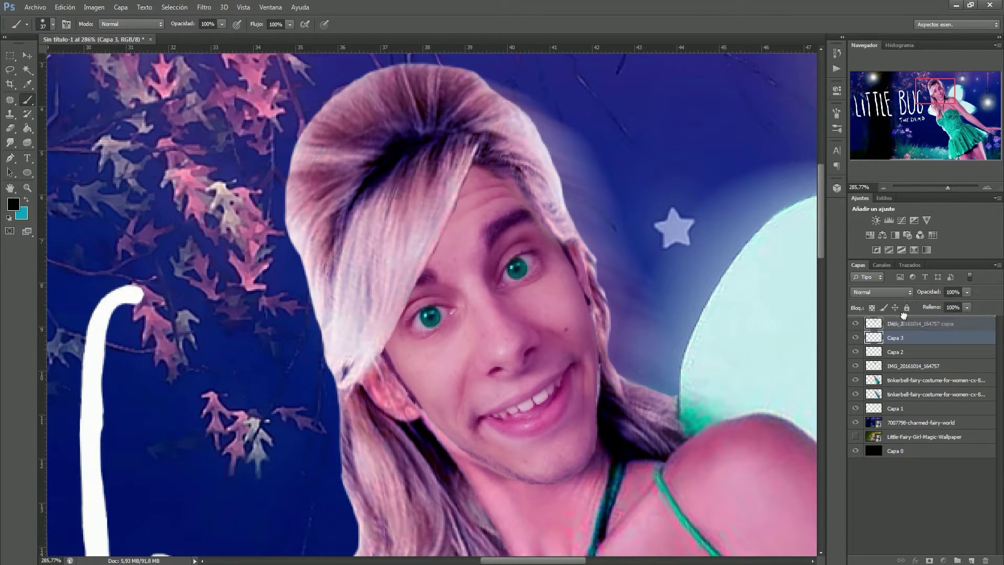
pyautogui.moveTo(903, 314); pyautogui.dragTo(903, 320)
pyautogui.moveTo(455, 139)
pyautogui.mouseDown()
pyautogui.moveTo(364, 340)
pyautogui.moveTo(477, 146)
pyautogui.moveTo(348, 364)
pyautogui.mouseUp()
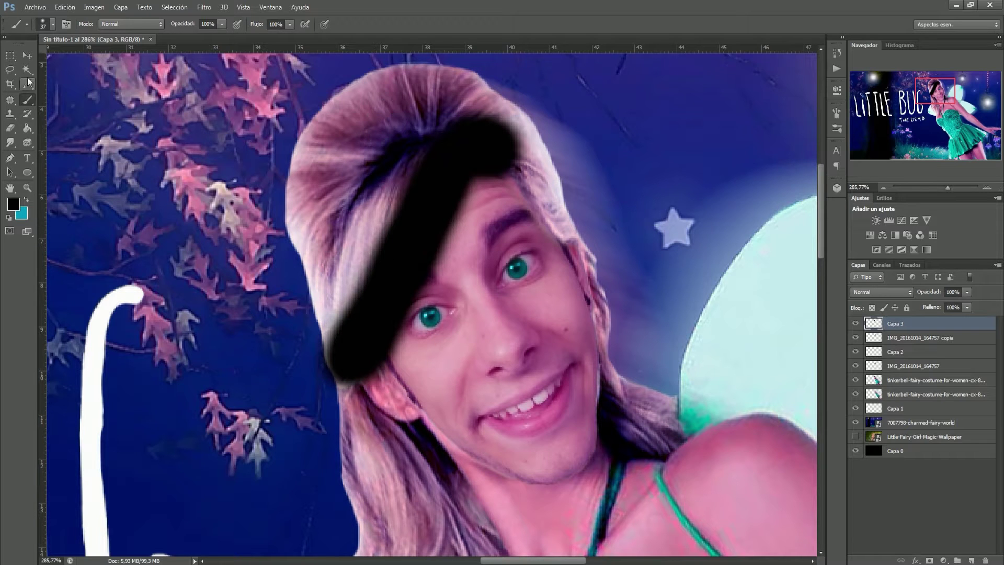
# Select the area outside the face on the portrait copy with the Magic Wand and delete the black shadow there
pyautogui.click(27, 70)
pyautogui.click(911, 338)
pyautogui.click(680, 308)
pyautogui.click(901, 325)
pyautogui.press('Delete')
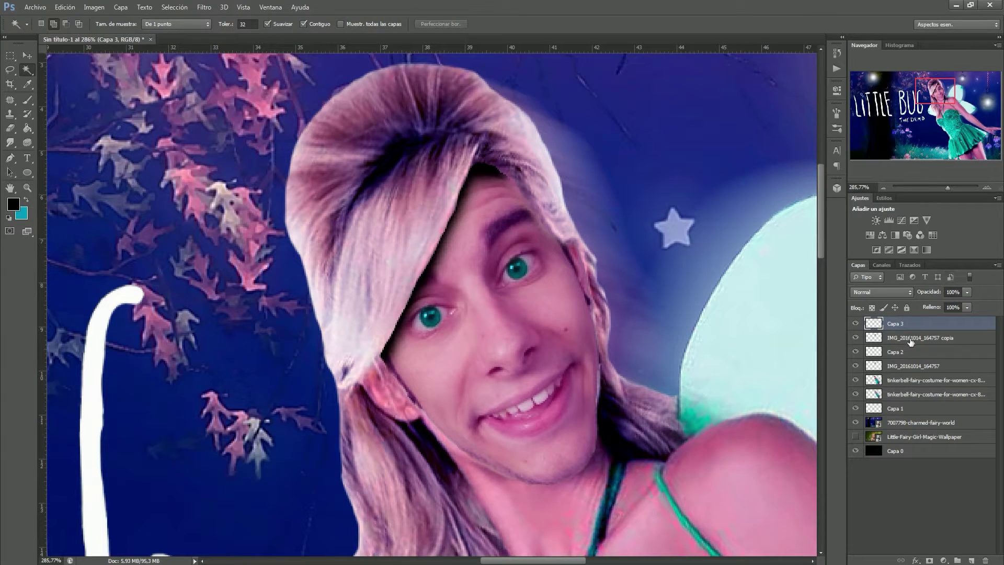
# Lower the hair shadow layer's opacity to 49%
pyautogui.click(967, 292)
pyautogui.moveTo(952, 304)
pyautogui.mouseDown()
pyautogui.moveTo(938, 304)
pyautogui.moveTo(947, 304)
pyautogui.mouseUp()
pyautogui.moveTo(948, 186); pyautogui.dragTo(934, 186)
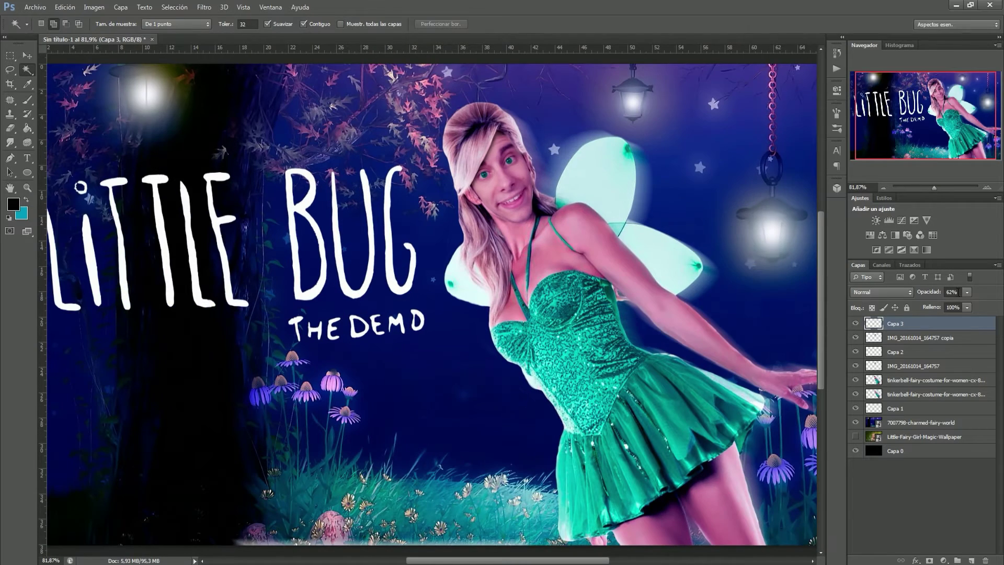
pyautogui.click(967, 292)
pyautogui.moveTo(960, 302); pyautogui.dragTo(959, 304)
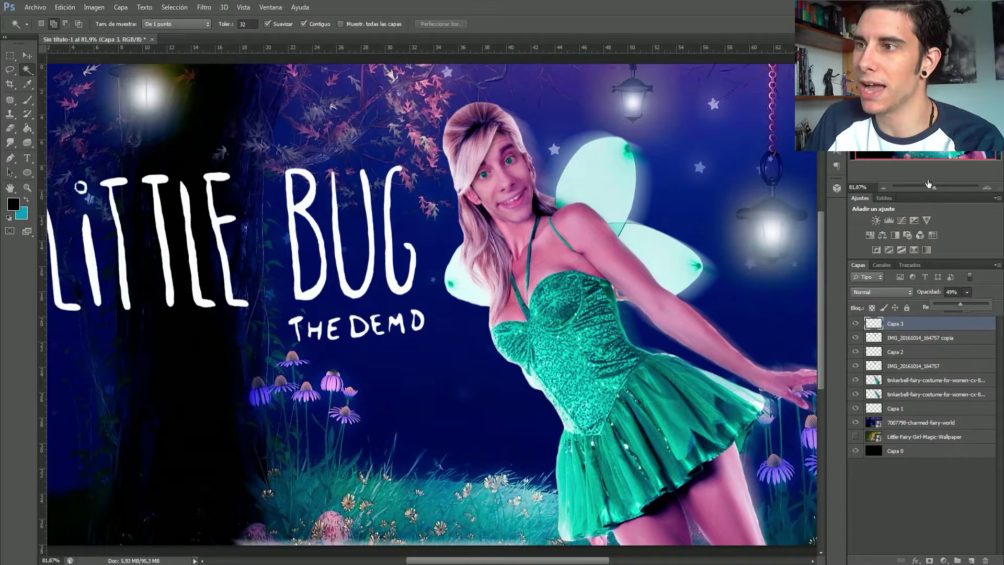
# Select the lower tinkerbell-fairy-costume layer copy and ready the Eraser for it
pyautogui.moveTo(935, 188); pyautogui.dragTo(933, 188)
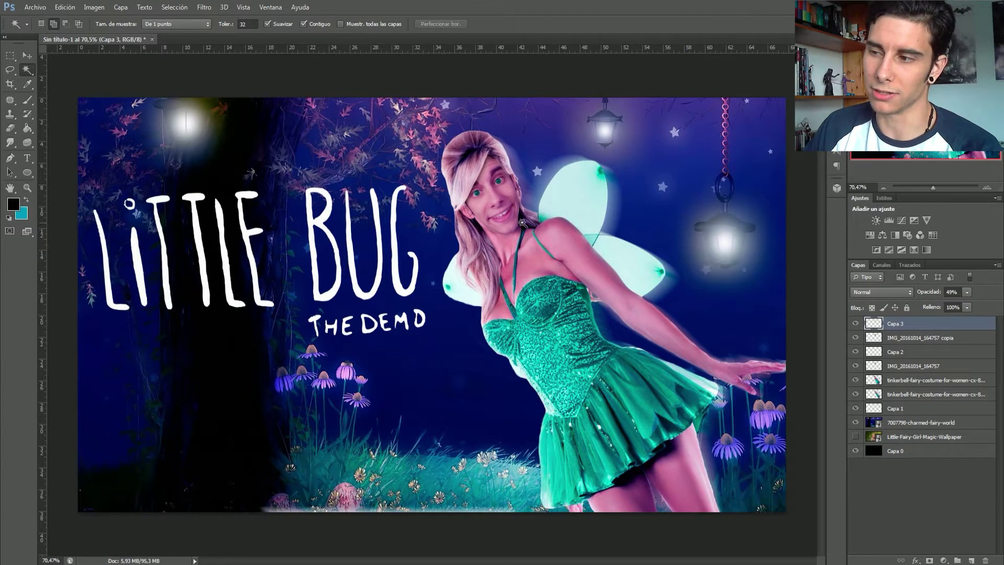
pyautogui.moveTo(927, 187); pyautogui.dragTo(930, 188)
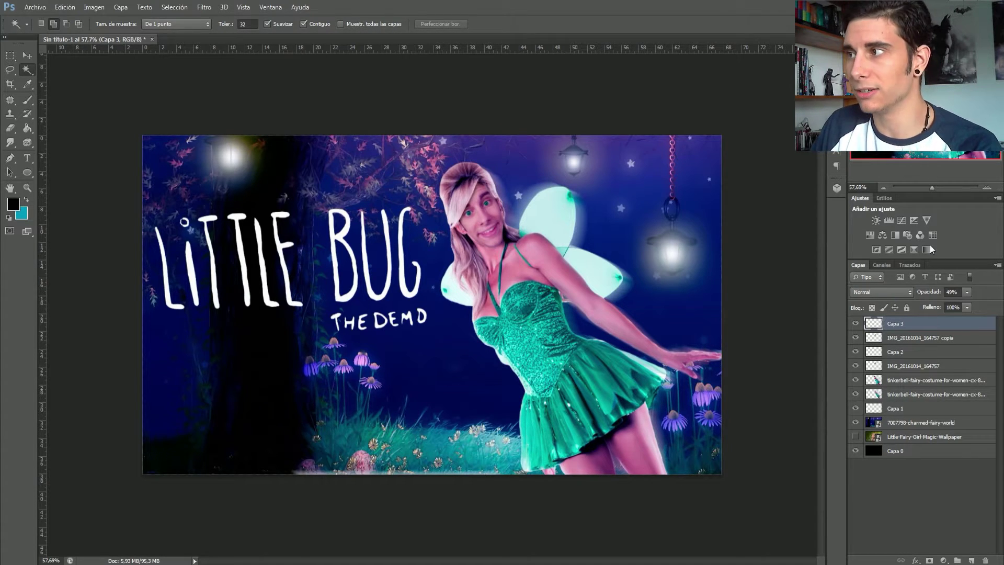
pyautogui.click(895, 394)
pyautogui.press('e')
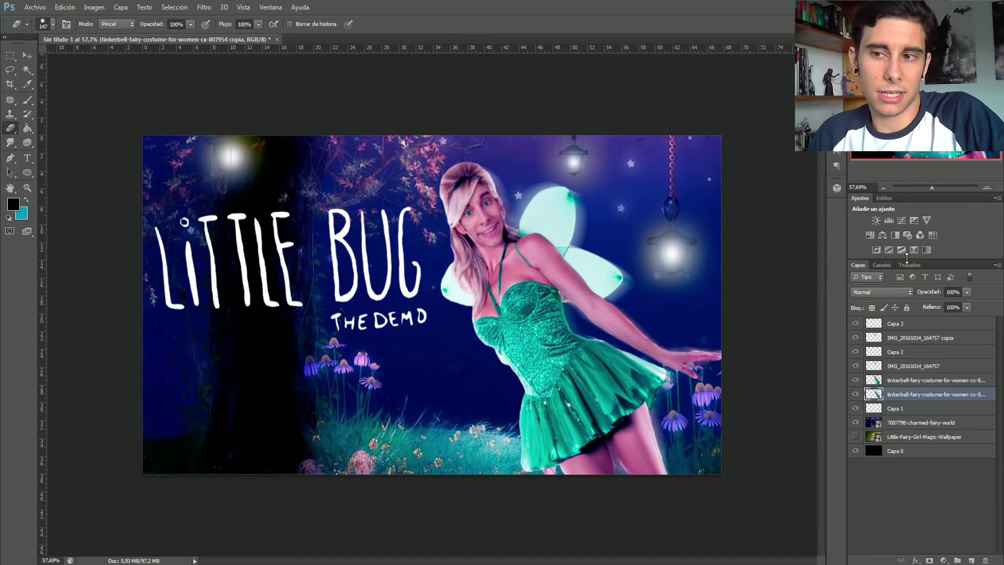